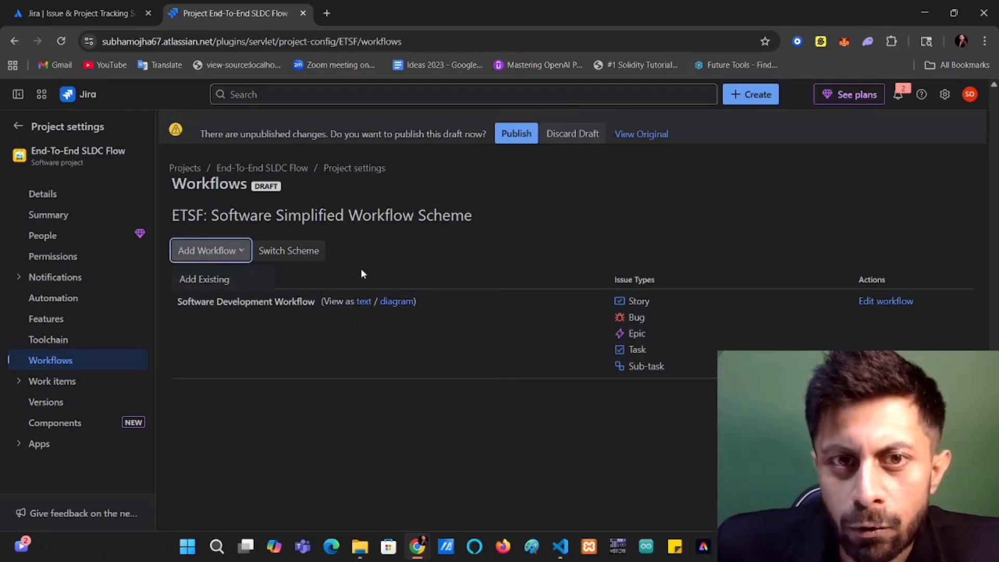
Open the Software Development Workflow for editing and collapse the side panel to widen the canvas.
left_click(385, 274)
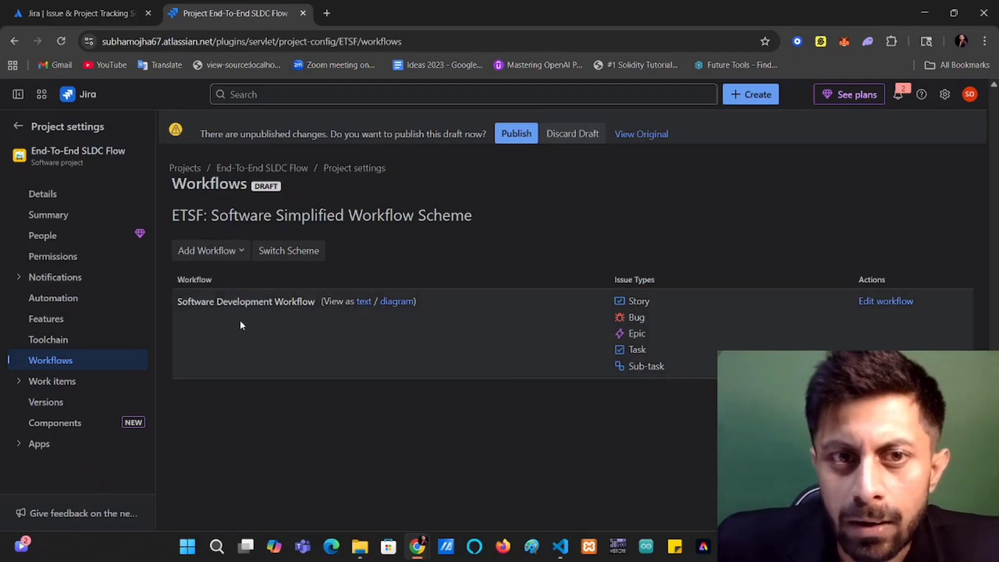
left_click(894, 303)
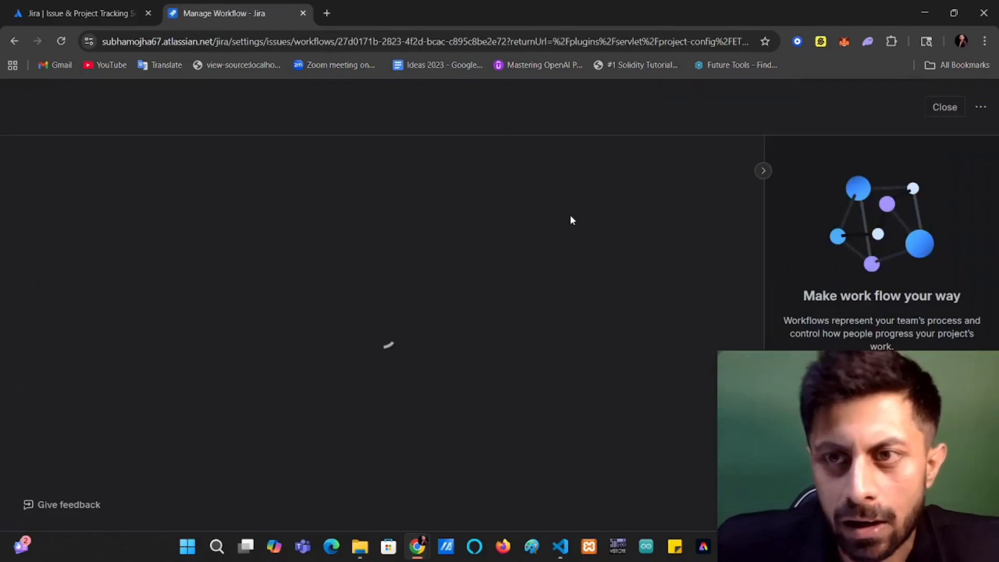
left_click(763, 171)
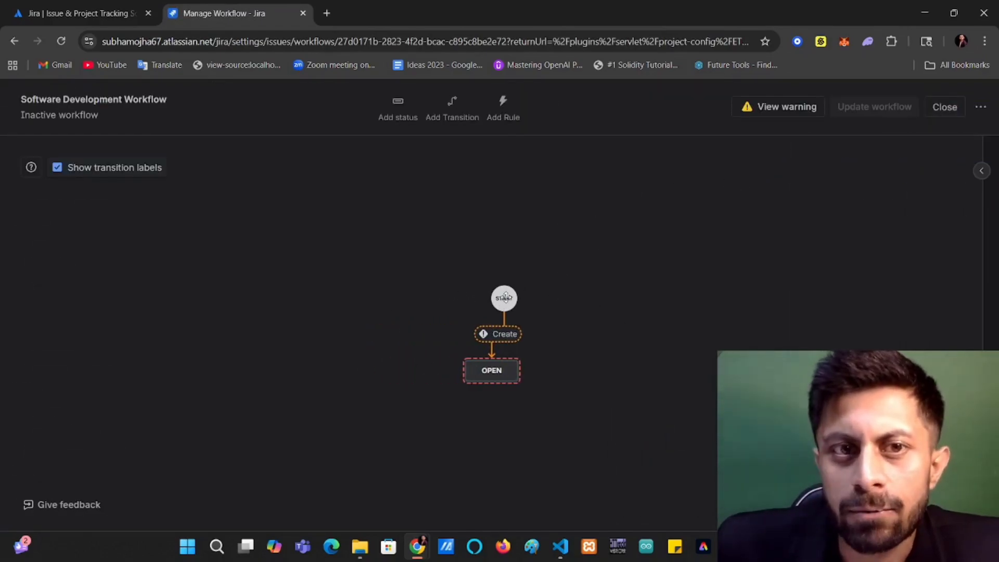
Move the START node and the OPEN status to the canvas's upper-left area, with OPEN directly below START.
left_click_drag(504, 297, 173, 212)
left_click_drag(495, 373, 183, 286)
left_click(464, 278)
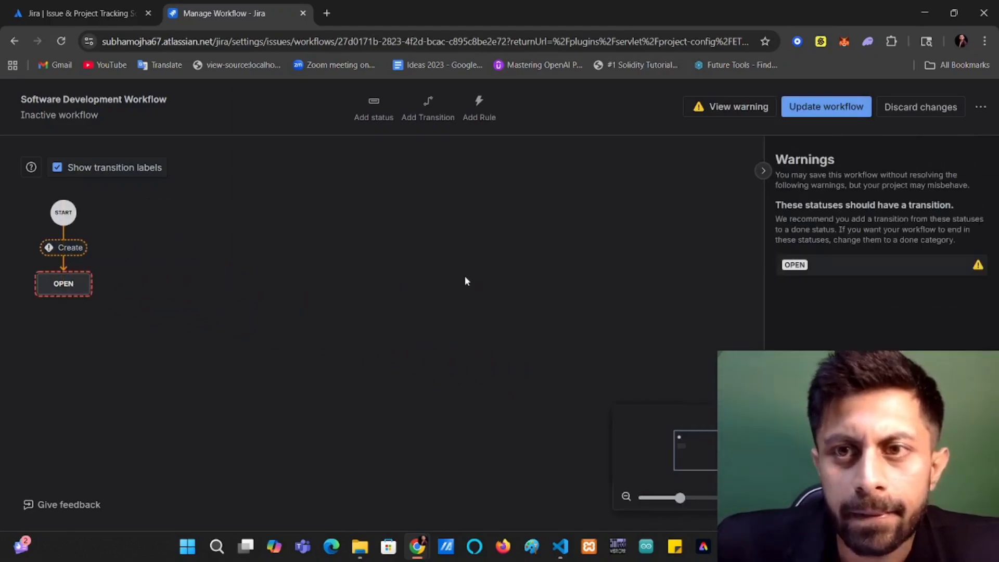
left_click(763, 172)
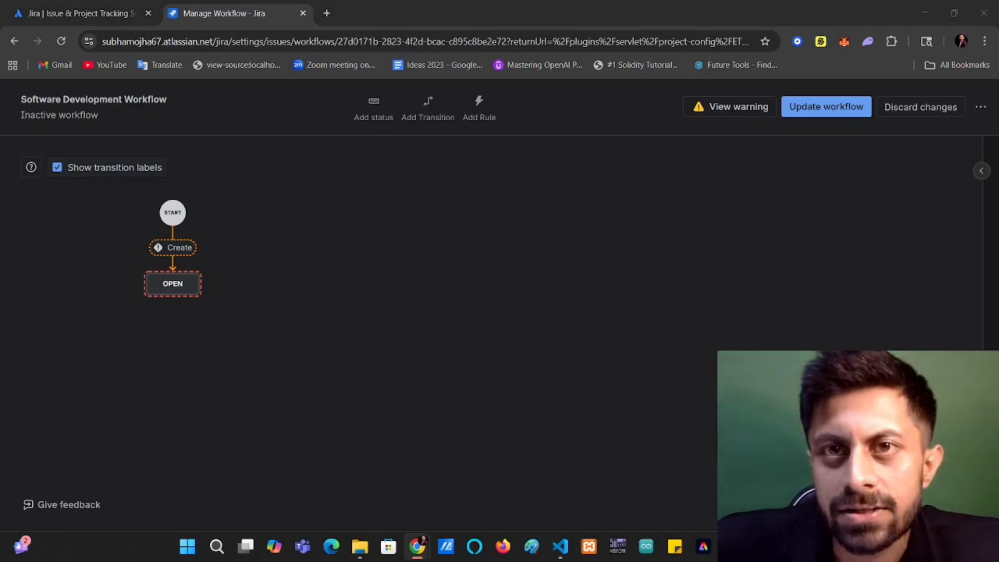
Add the existing Backlog status to the workflow.
left_click(370, 109)
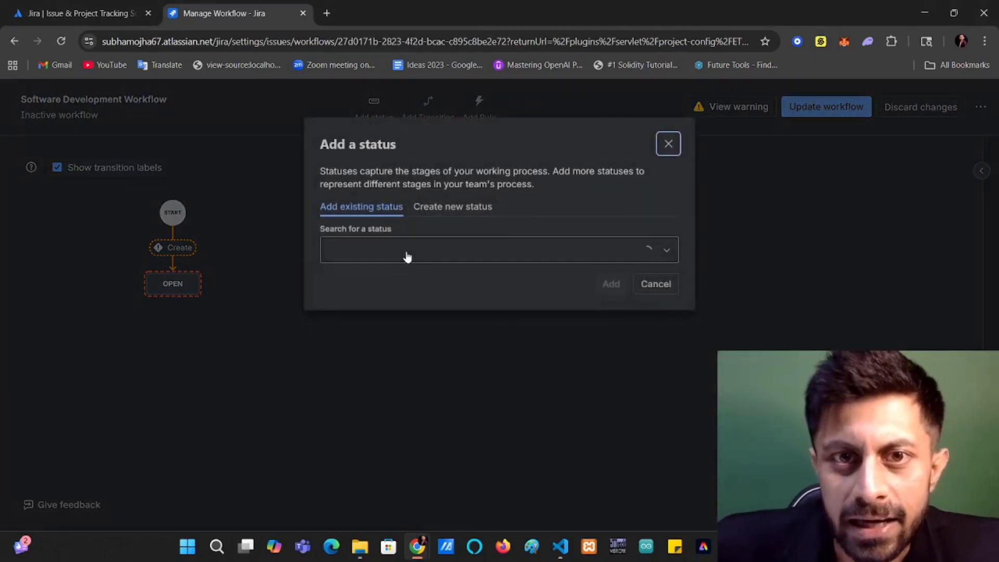
left_click(407, 256)
left_click(404, 282)
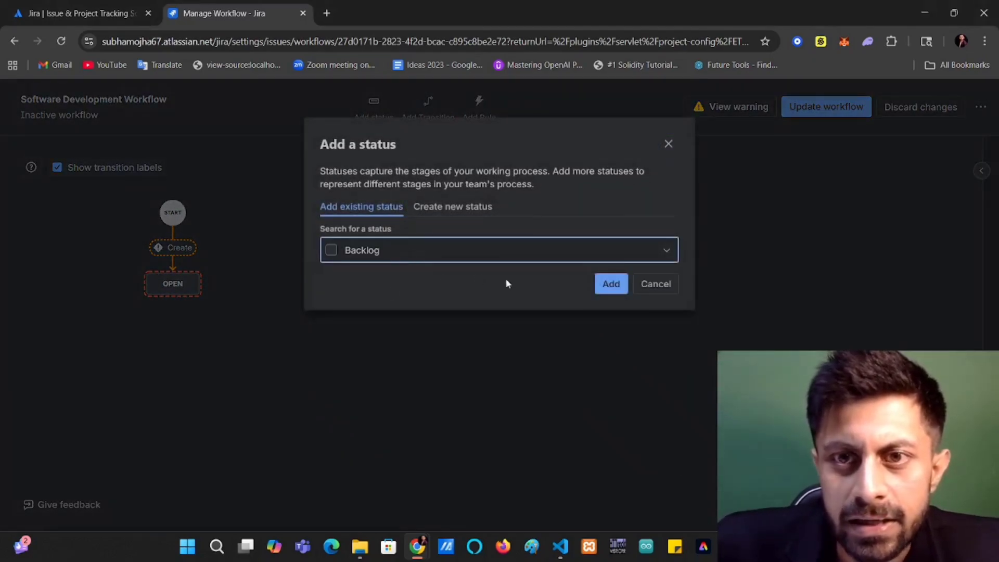
left_click(610, 283)
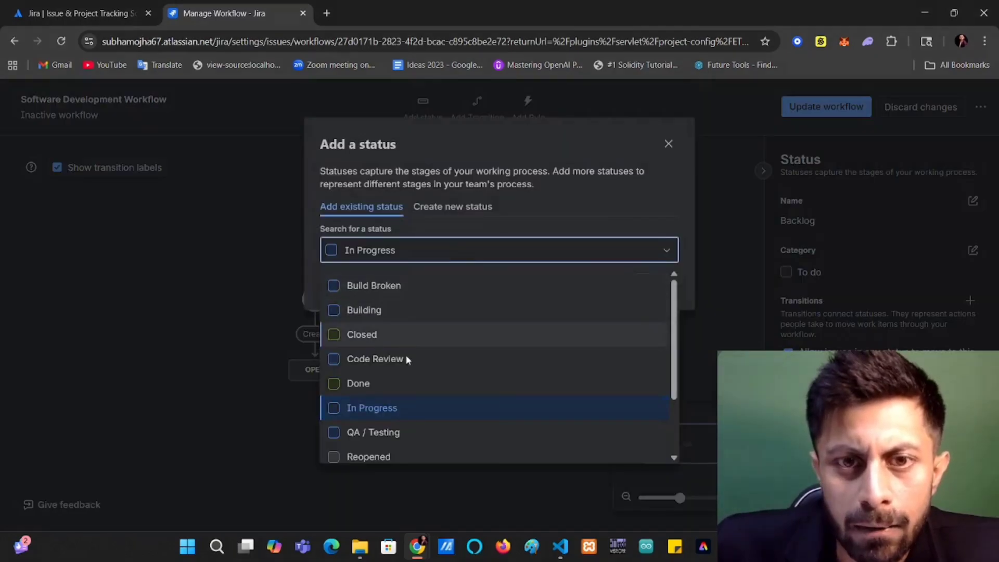
Add the existing Selected for Development status to the workflow.
scroll(402, 367, "down", 2)
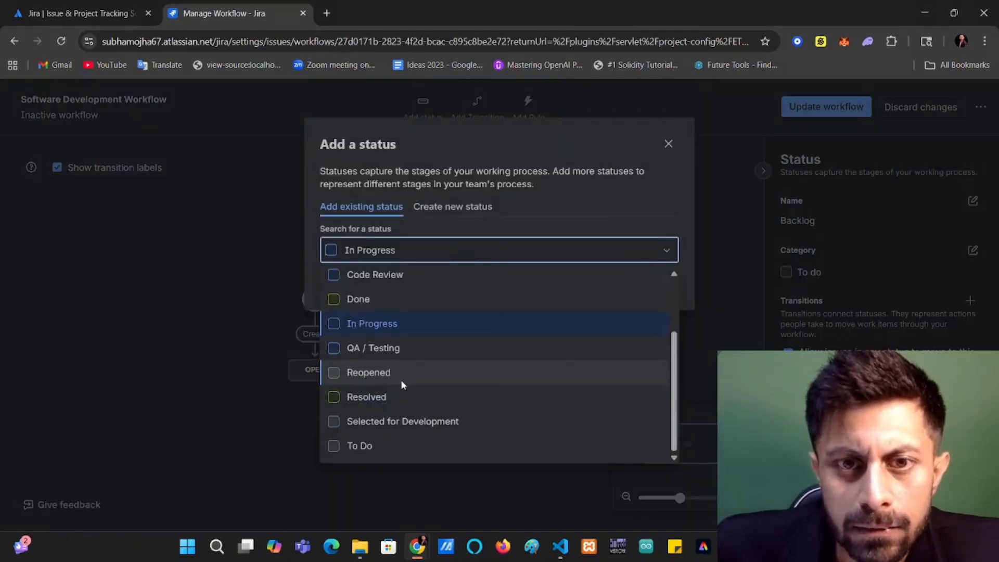
left_click(399, 420)
left_click(607, 283)
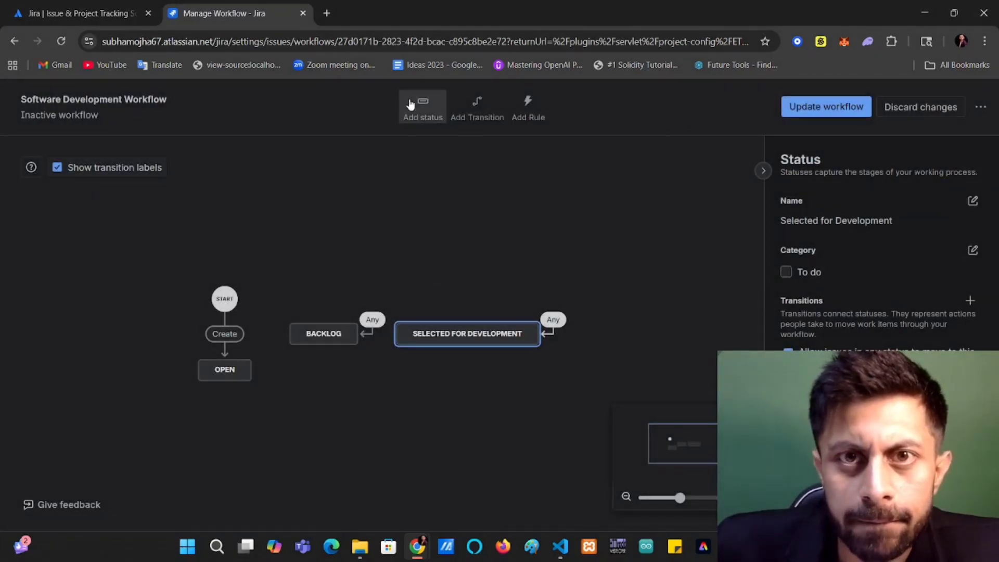
Add the existing In Progress status to the workflow.
left_click(410, 104)
left_click(373, 258)
scroll(373, 321, "down", 2)
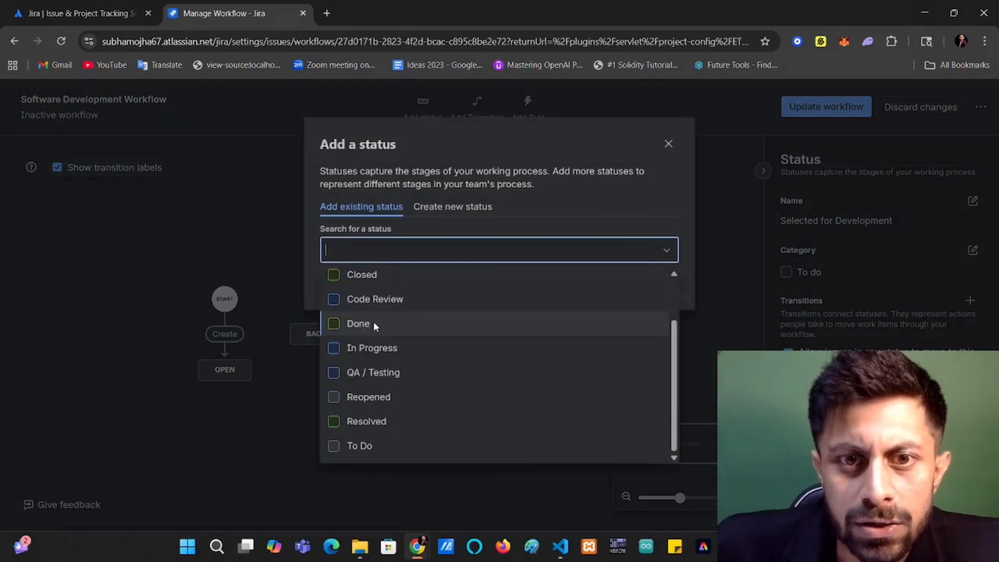
left_click(374, 347)
left_click(610, 283)
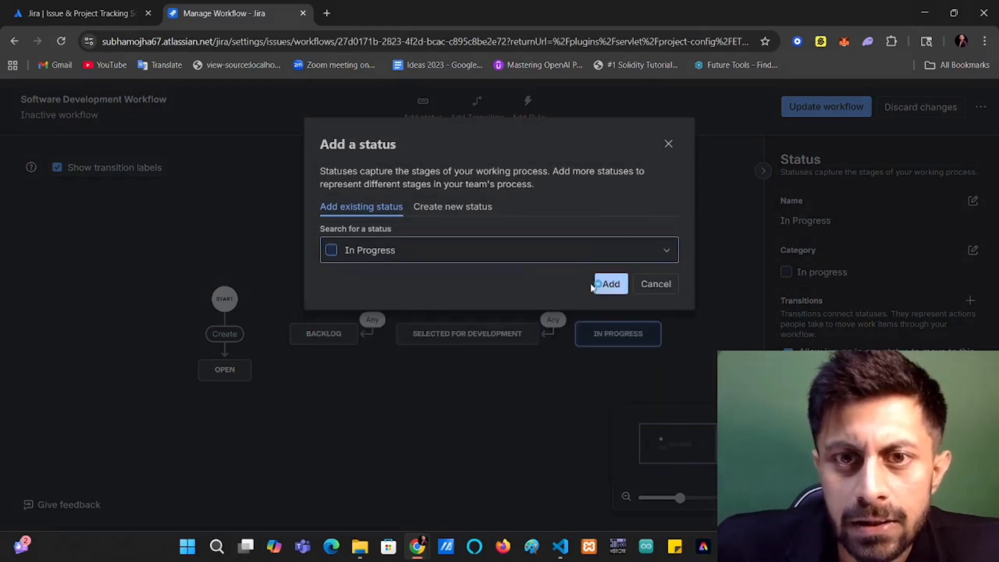
Add the existing Code Review status to the workflow.
left_click(422, 103)
left_click(364, 253)
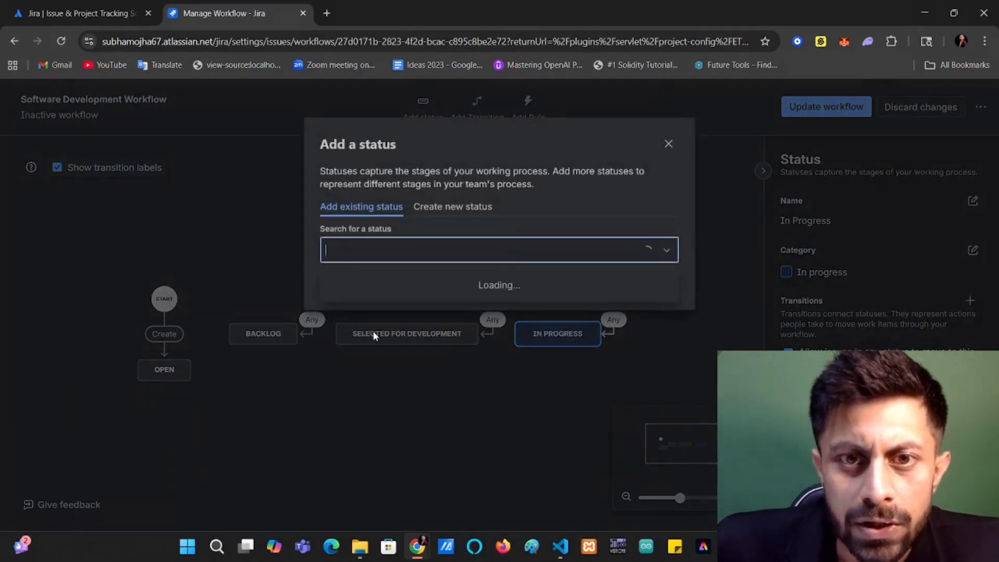
scroll(381, 334, "down", 1)
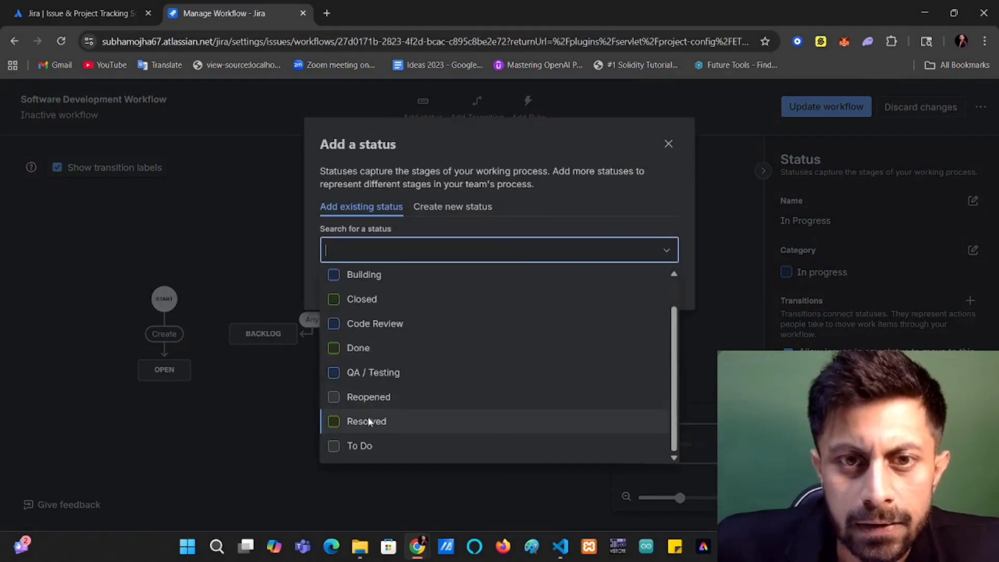
left_click(374, 328)
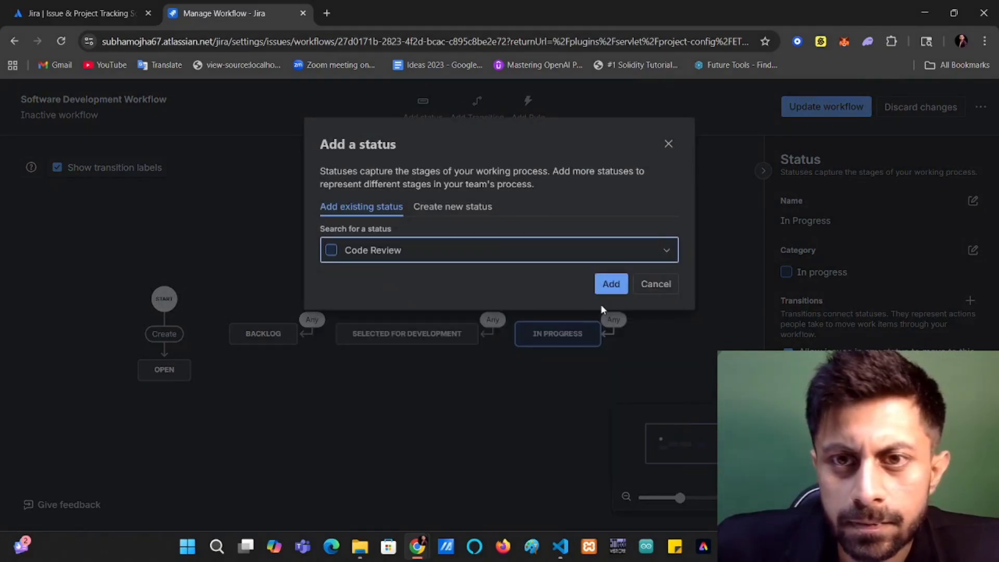
left_click(610, 284)
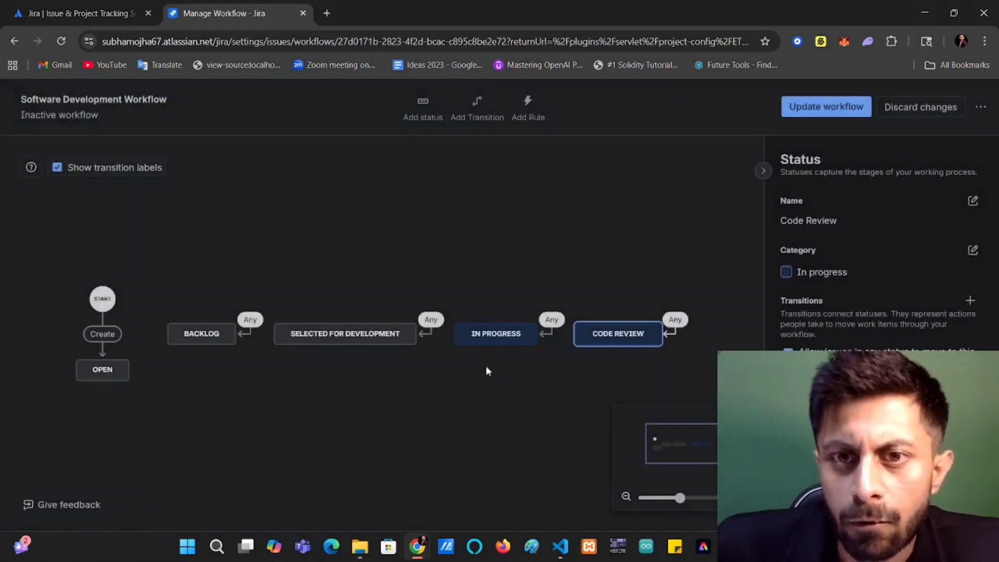
Add the existing QA / Testing status to the workflow.
left_click(422, 106)
left_click(353, 258)
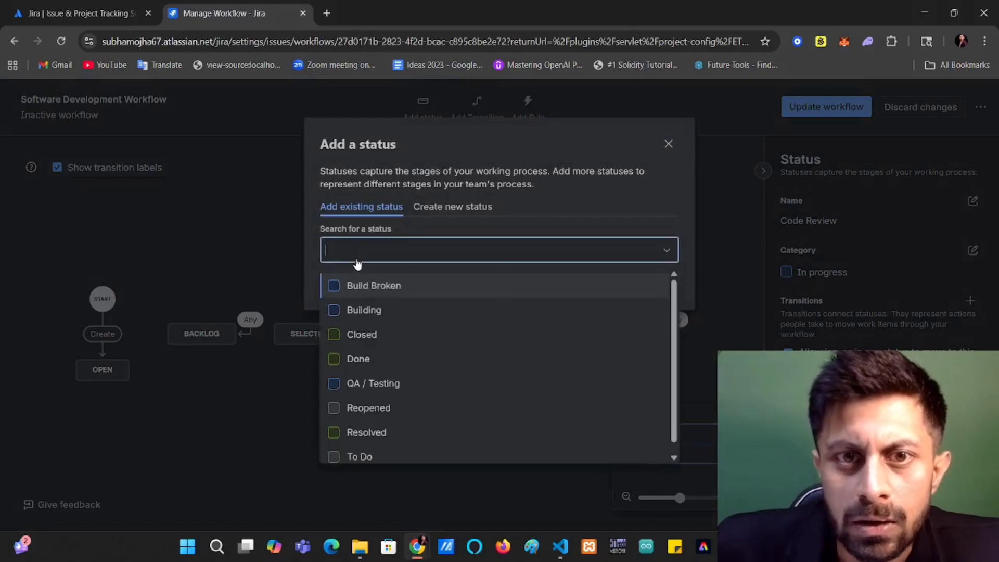
left_click(375, 384)
left_click(610, 284)
Add the existing Done status to the workflow and collapse the side panel.
left_click(422, 107)
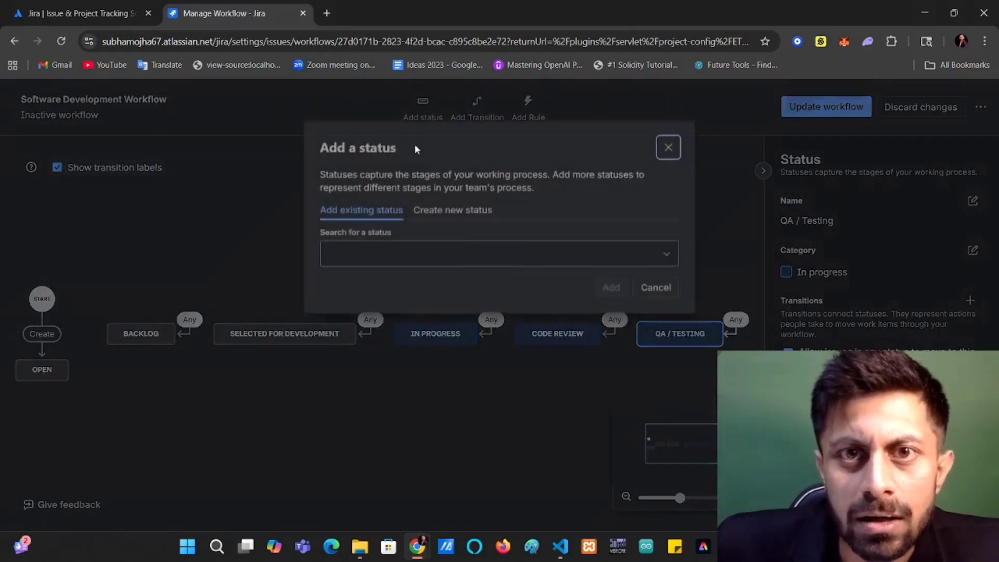
left_click(390, 254)
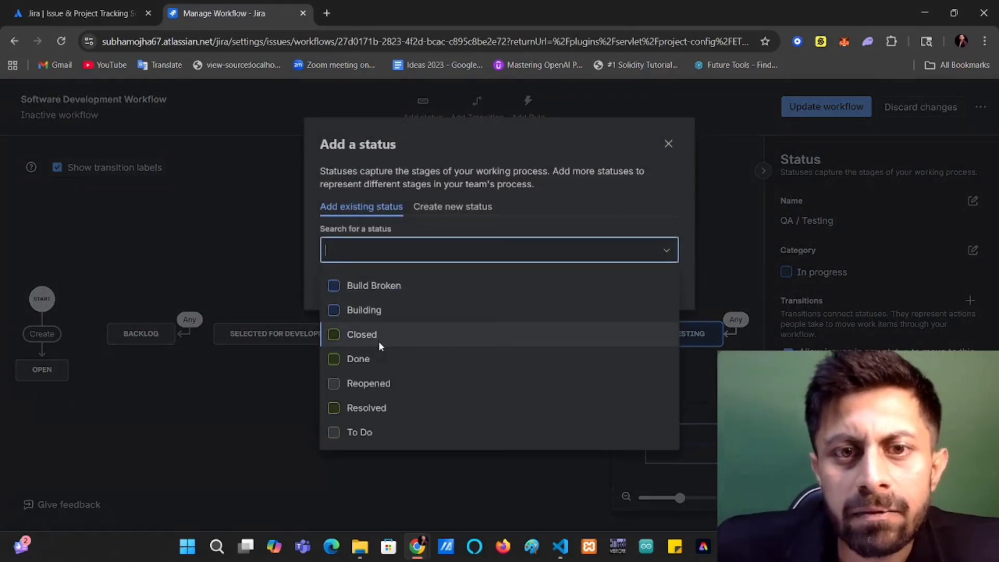
left_click(379, 357)
left_click(612, 281)
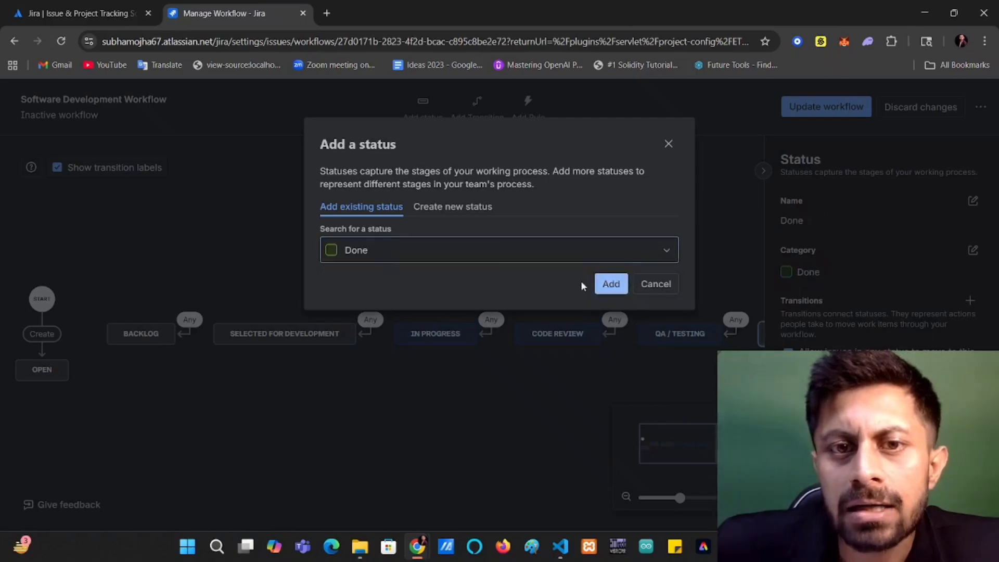
left_click(763, 171)
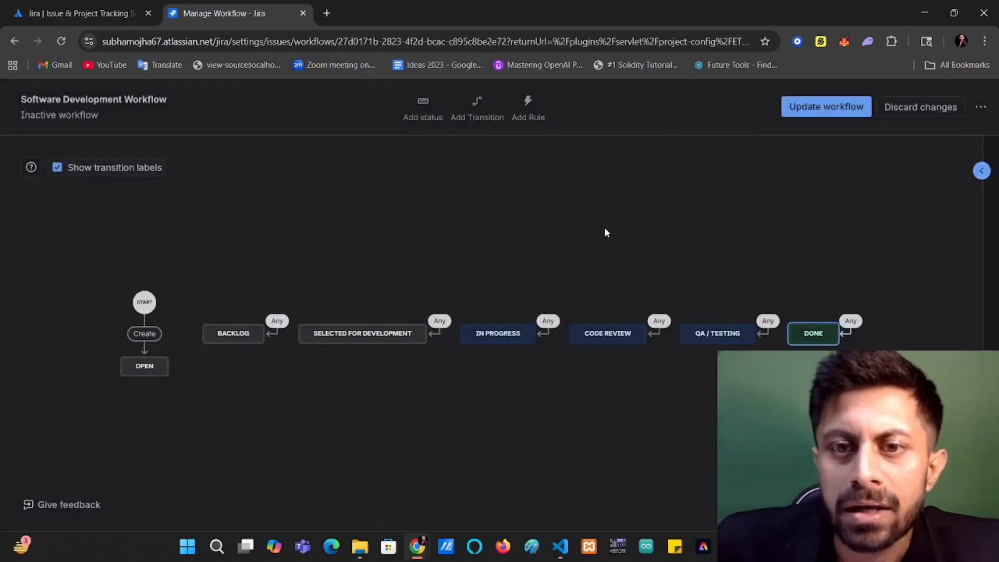
Delete the Any transitions leading into Backlog, Selected for Development, In Progress, Code Review, QA / Testing and Done.
left_click(277, 321)
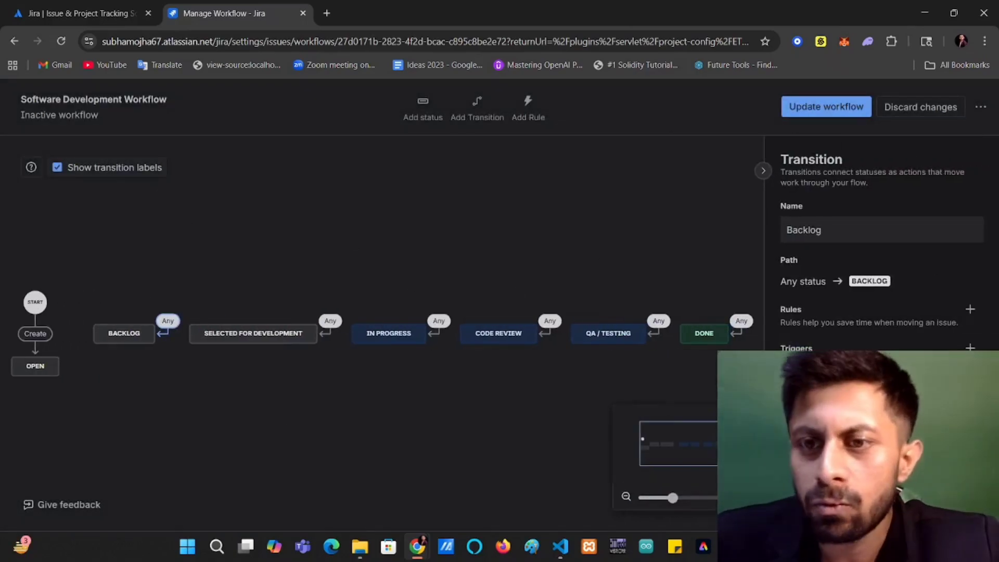
key("Delete")
left_click(331, 321)
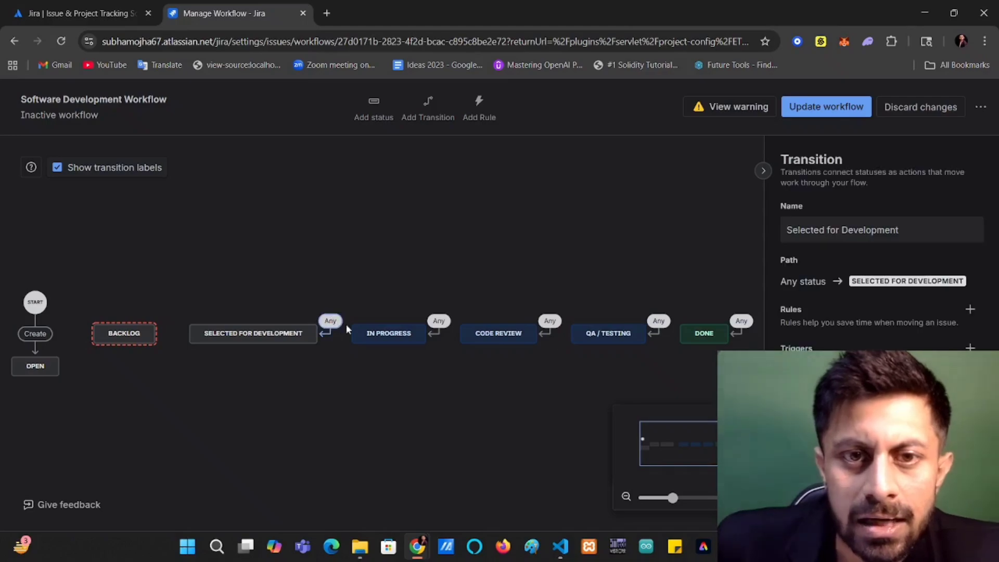
key("Delete")
left_click(438, 321)
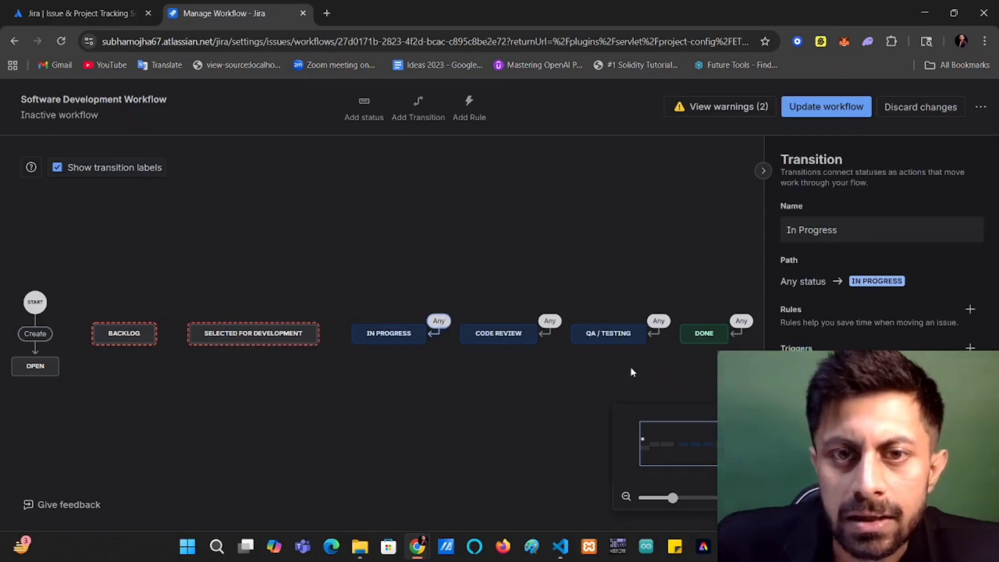
key("Delete")
left_click(550, 321)
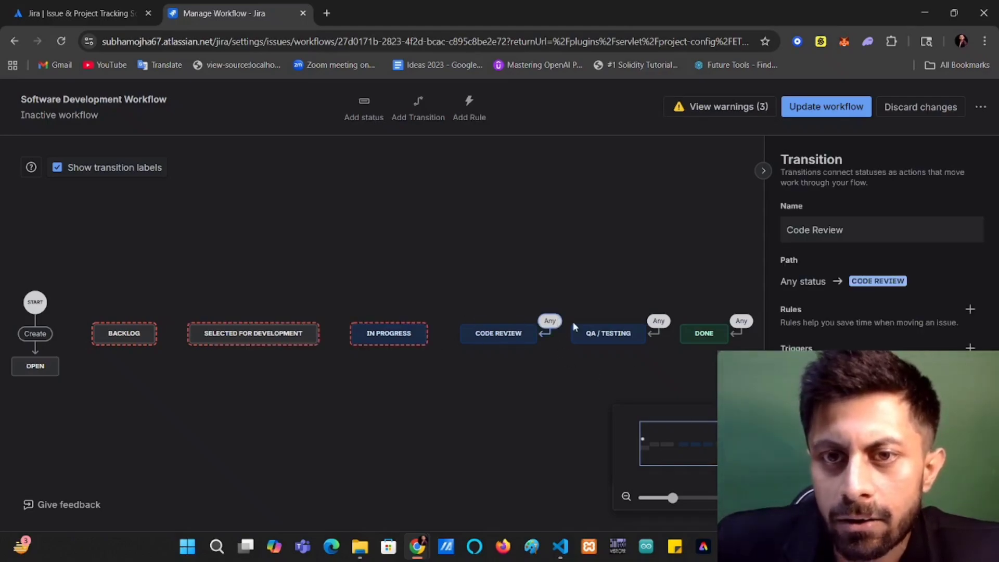
key("Delete")
left_click(660, 322)
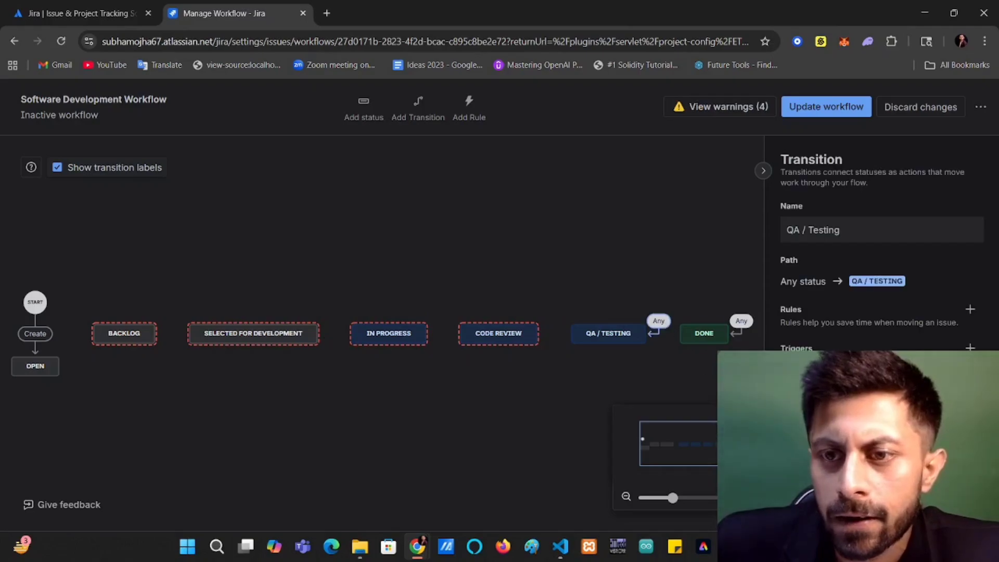
key("Delete")
left_click(742, 320)
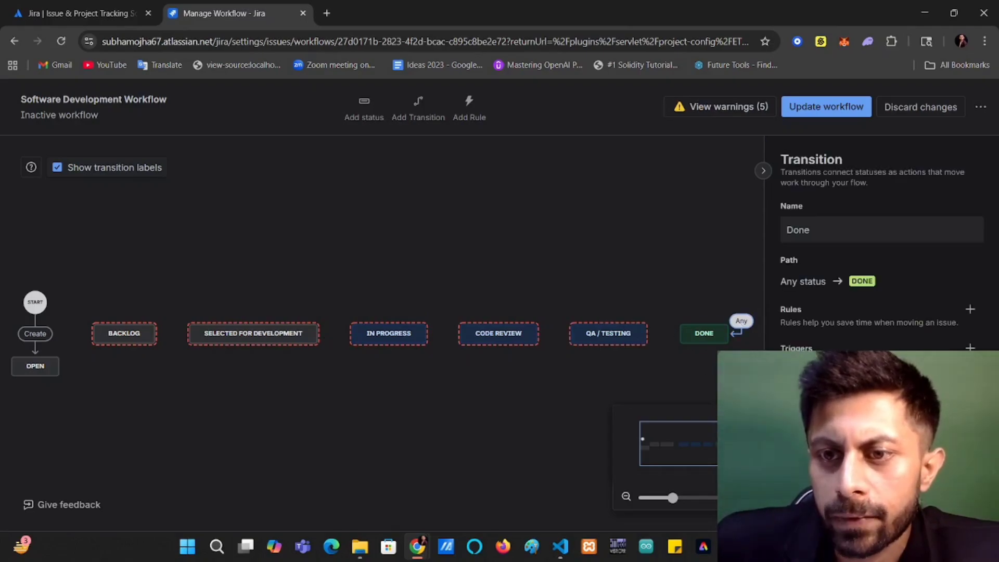
key("Delete")
left_click(654, 207)
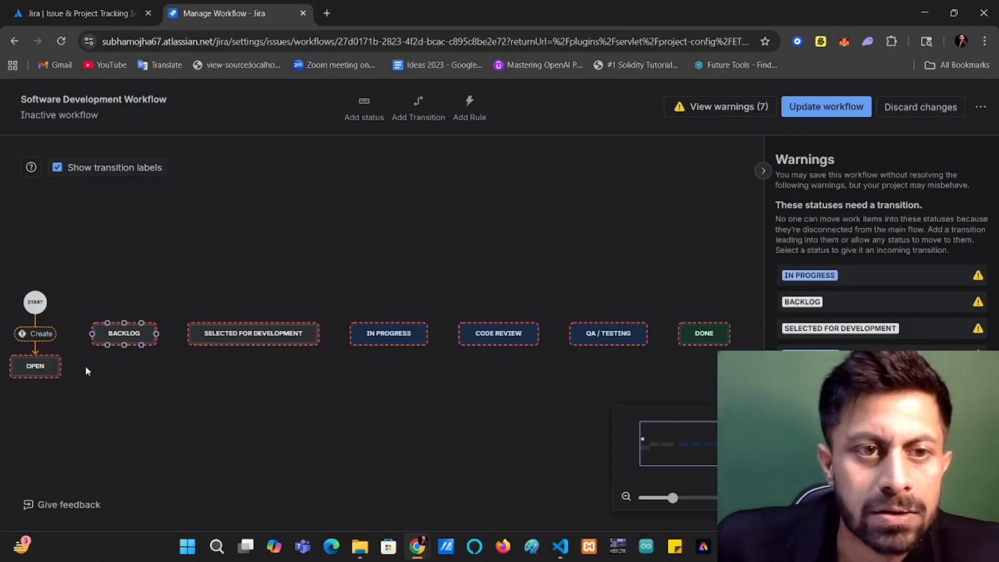
Set the Create transition's target status to Backlog.
left_click(35, 331)
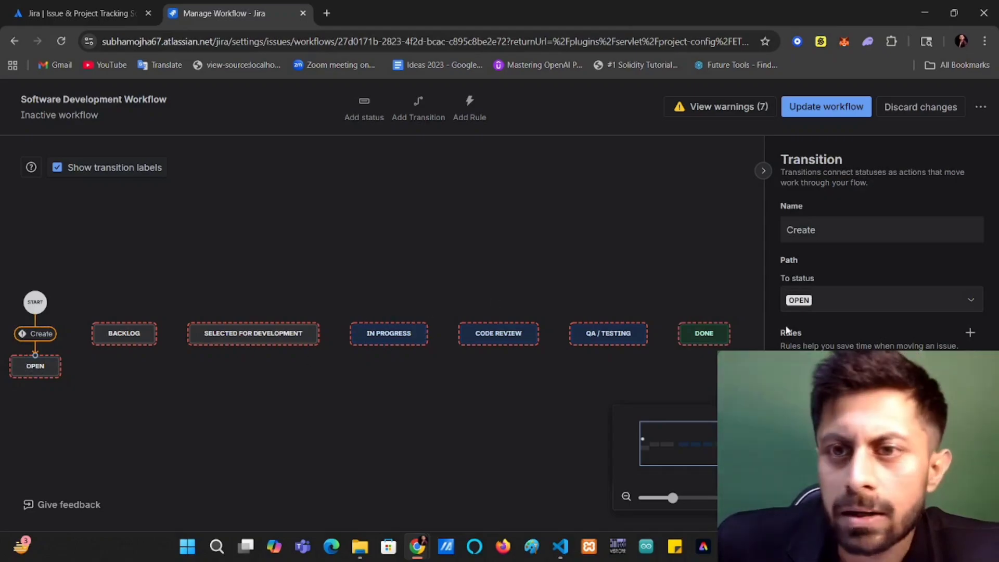
left_click(878, 307)
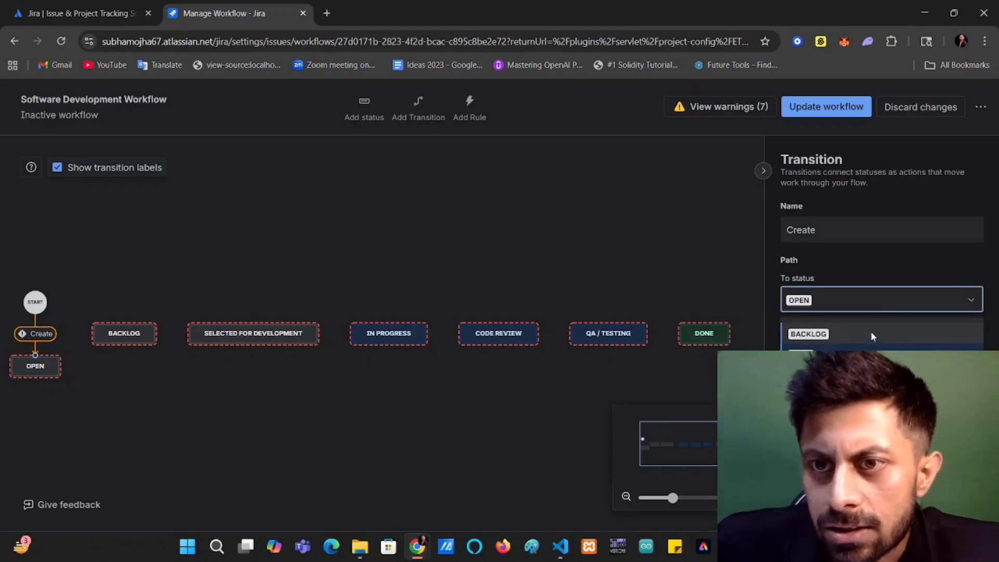
left_click(872, 335)
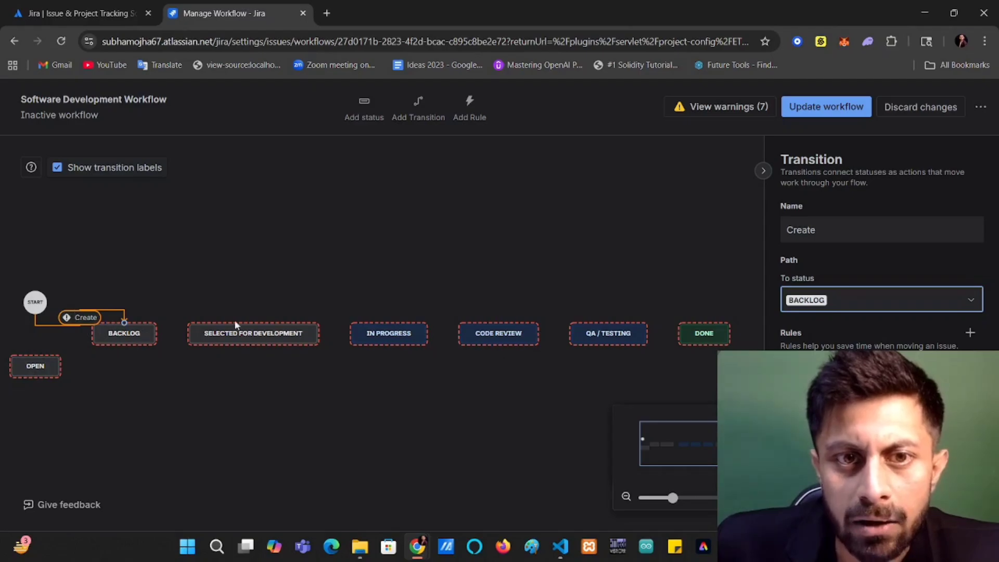
left_click(301, 401)
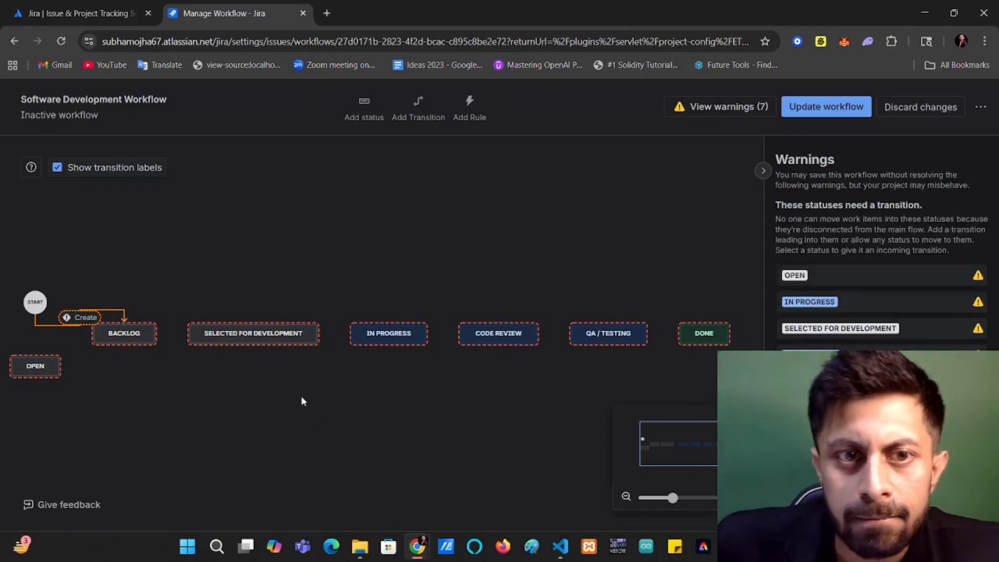
Delete the Open status and move the START node directly above Backlog.
left_click(35, 366)
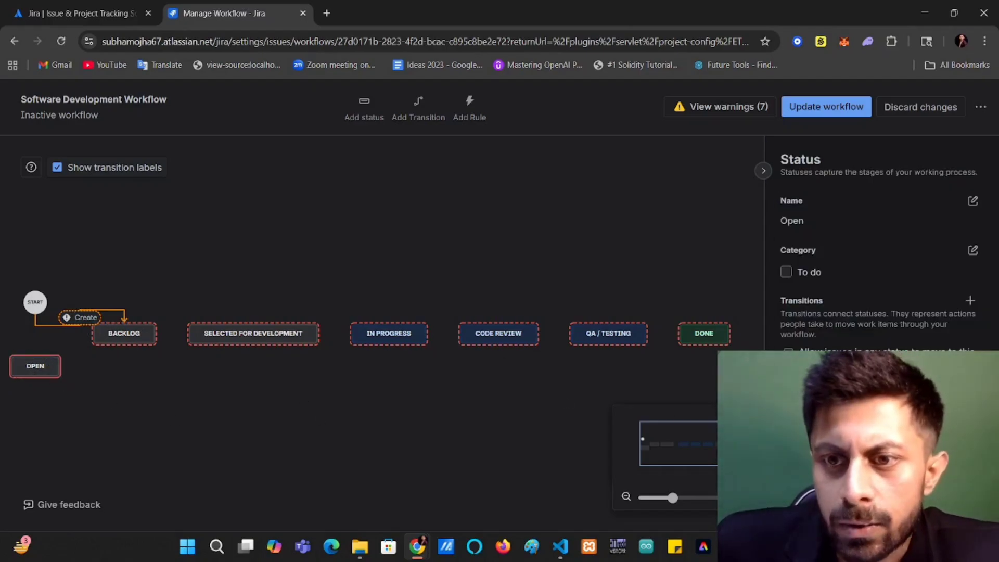
key("Delete")
left_click(224, 265)
left_click_drag(31, 301, 122, 248)
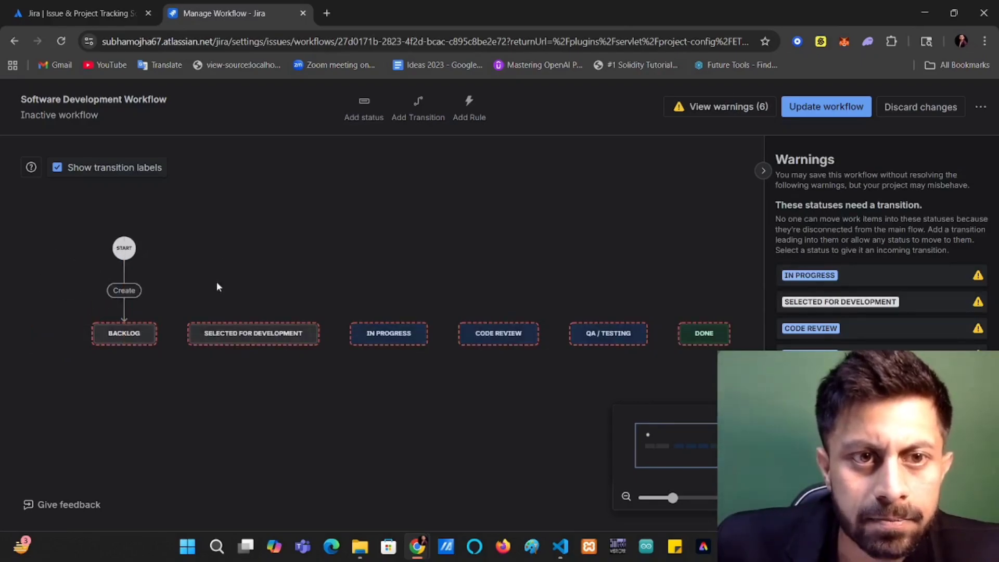
Create a "Start Progress" transition from Backlog to Selected for Development and collapse the side panel.
left_click(417, 106)
left_click(374, 223)
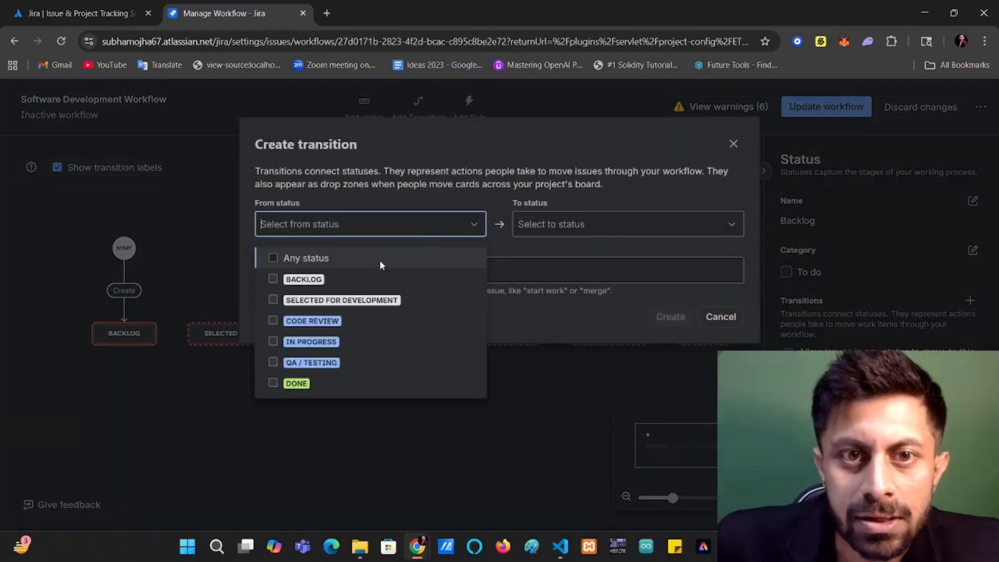
left_click(367, 278)
left_click(579, 225)
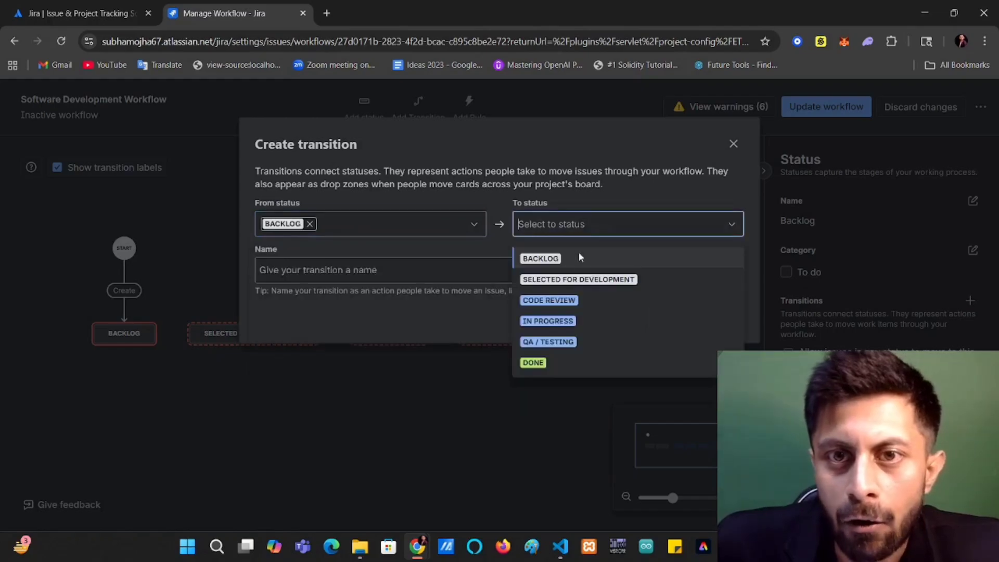
left_click(578, 279)
left_click(350, 270)
type("Start")
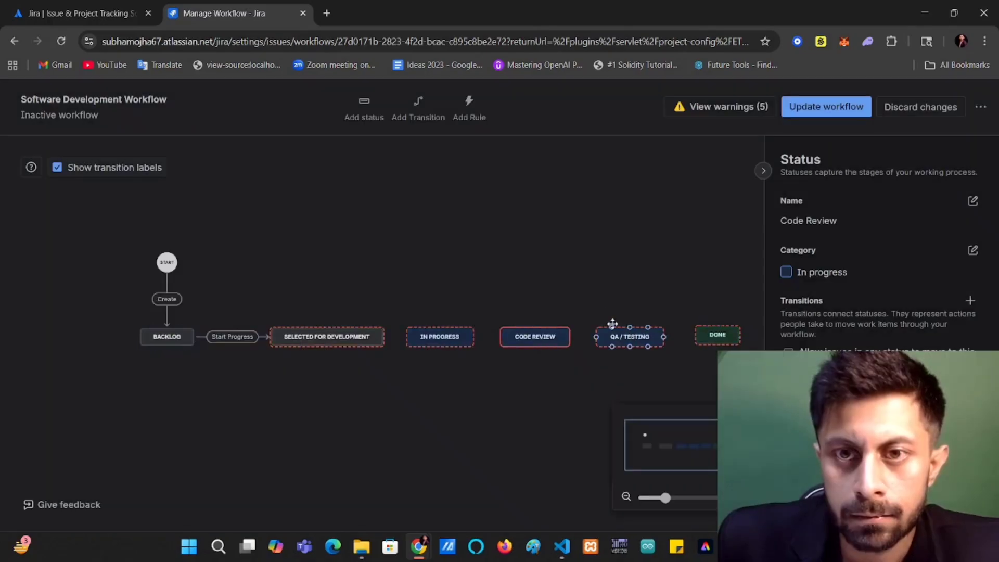
left_click(609, 272)
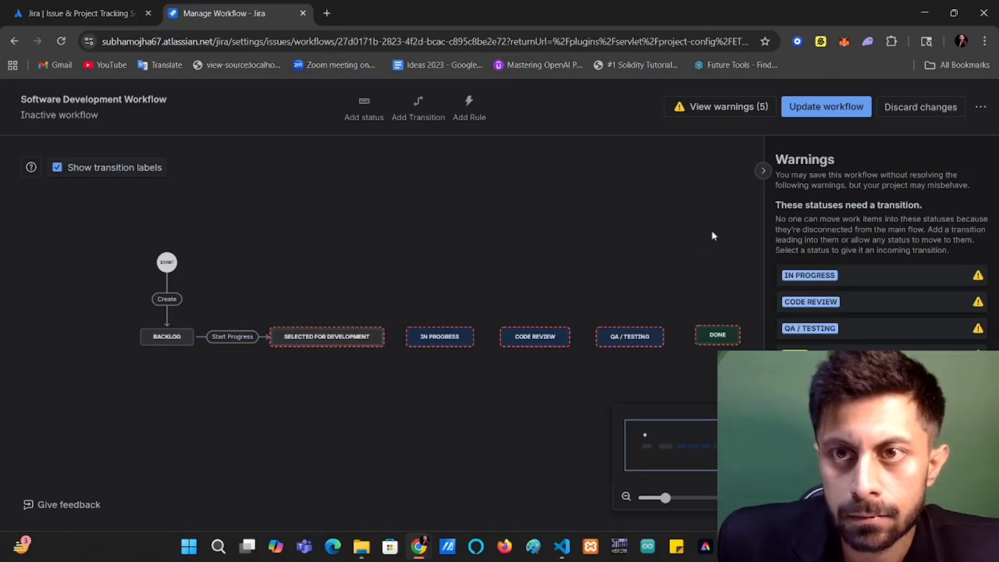
left_click(762, 171)
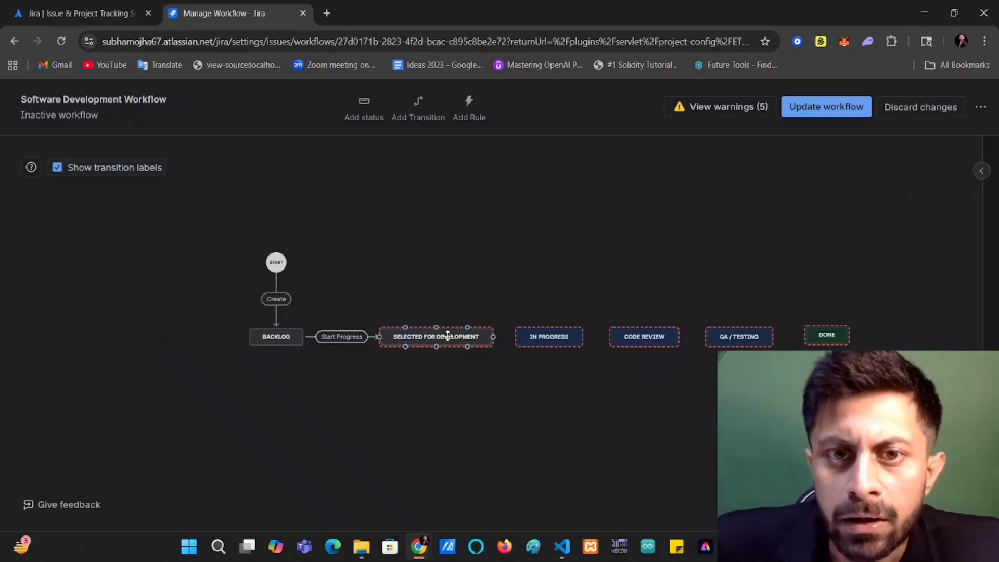
Create a "Start Work" transition from Selected for Development to In Progress, and move In Progress farther away to make room for its label.
left_click(447, 335)
left_click(402, 226)
left_click(419, 104)
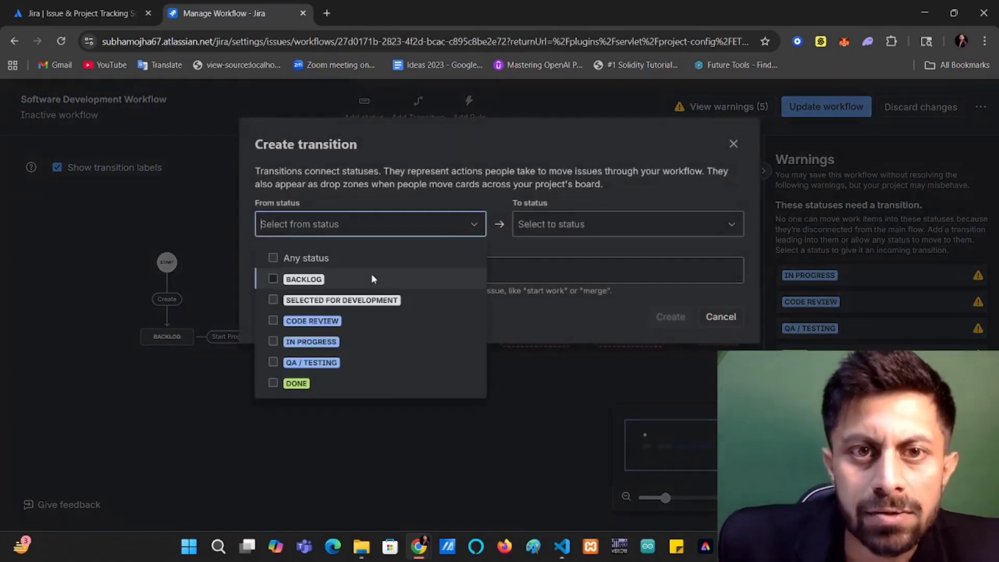
left_click(366, 302)
left_click(599, 224)
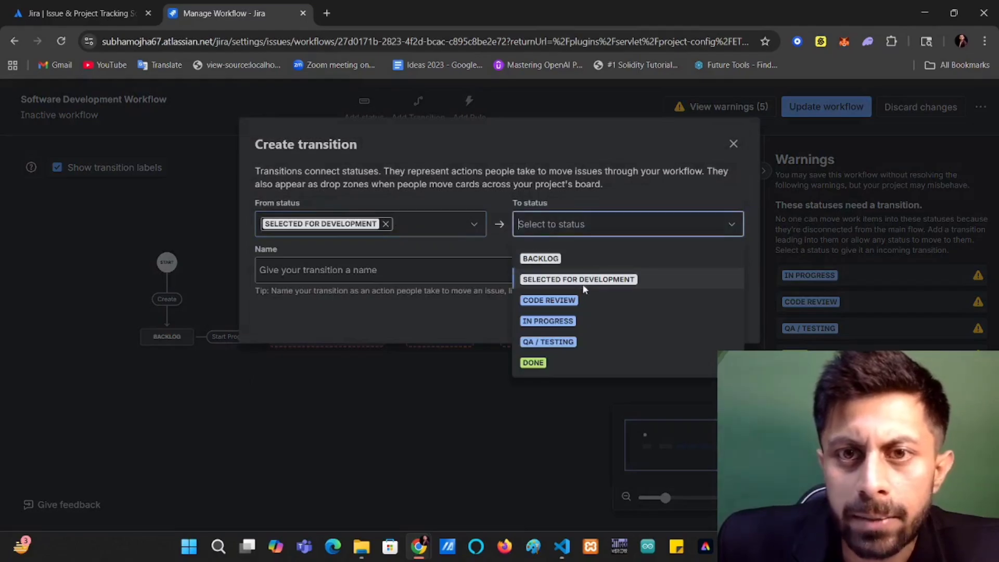
left_click(551, 321)
left_click(430, 262)
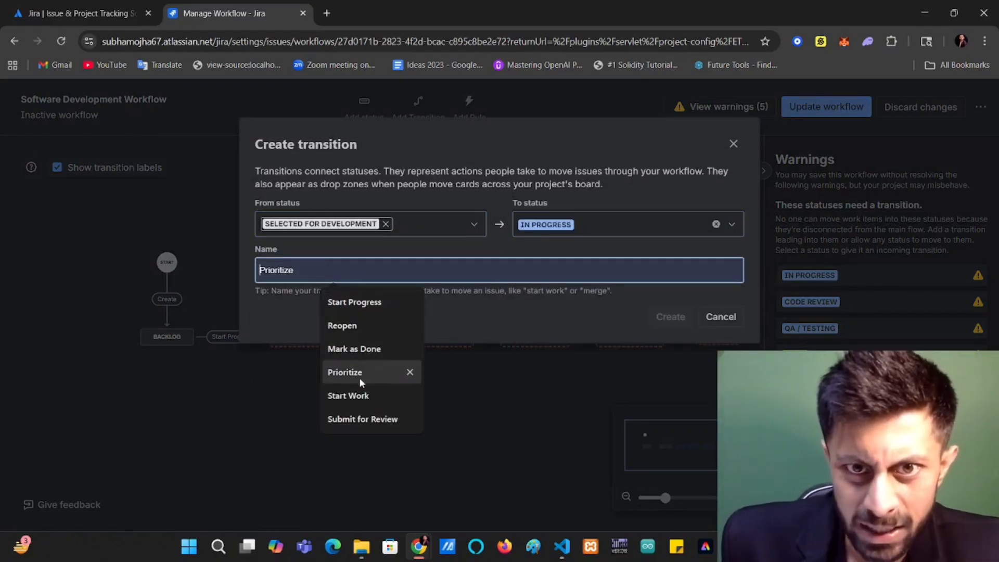
left_click(359, 396)
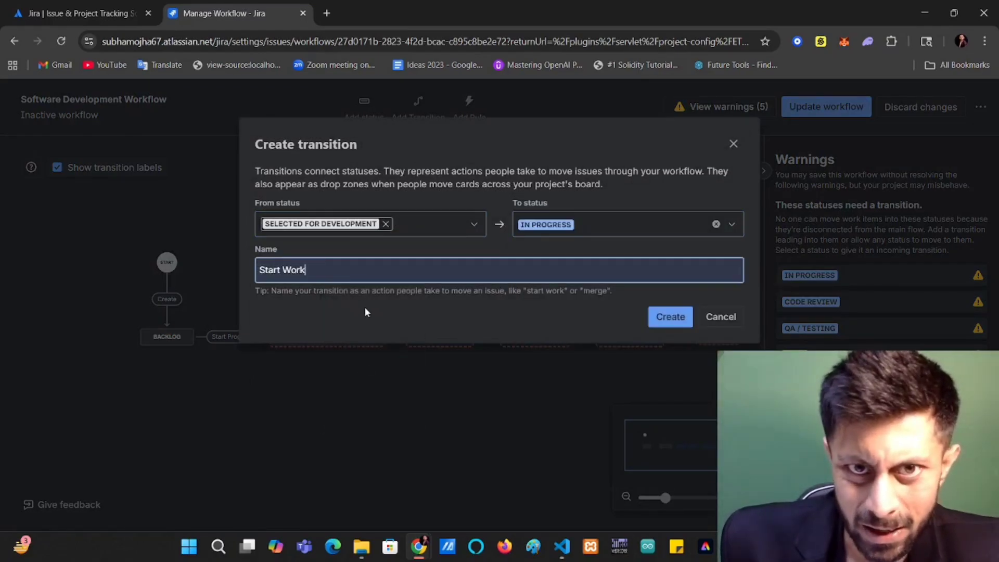
left_click(672, 315)
left_click_drag(438, 335, 464, 335)
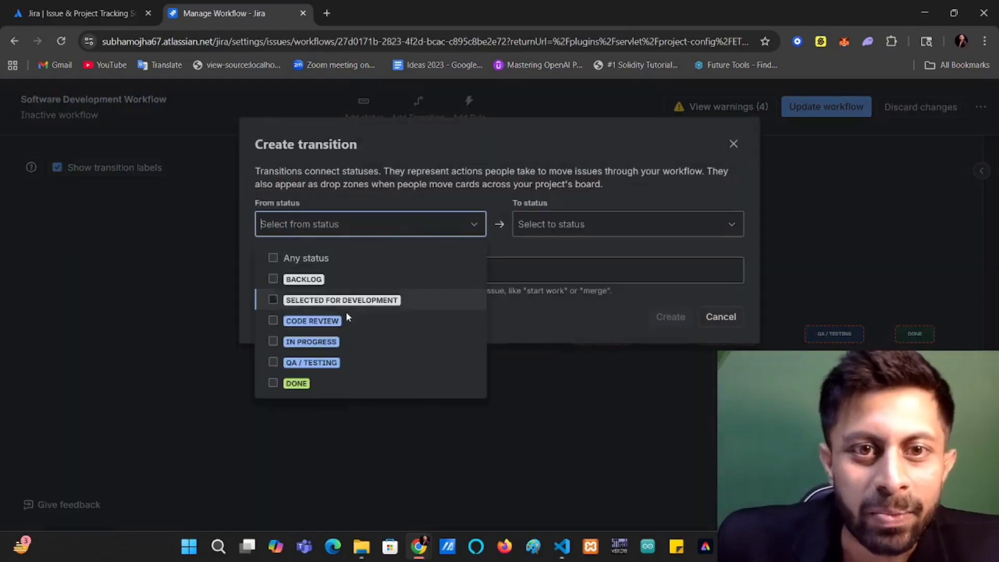
Create a "Submit for Review" transition from In Progress to Code Review and collapse the side panel.
left_click(355, 343)
left_click(601, 224)
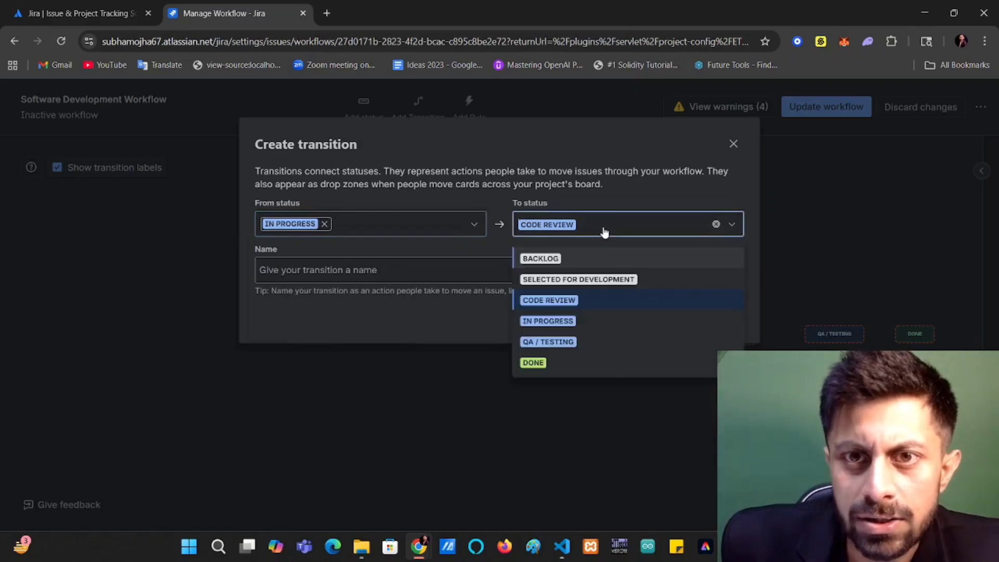
left_click(473, 272)
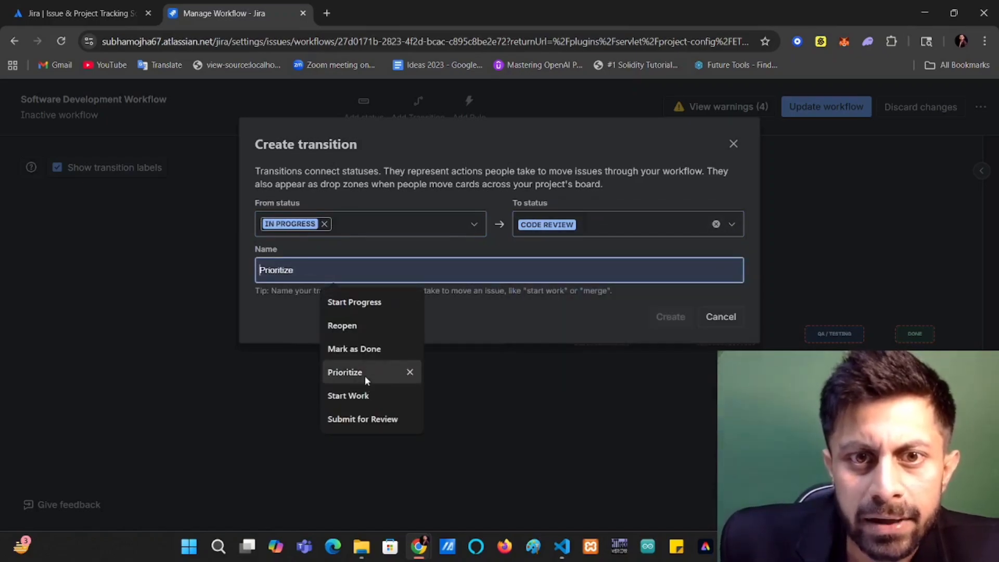
left_click(364, 418)
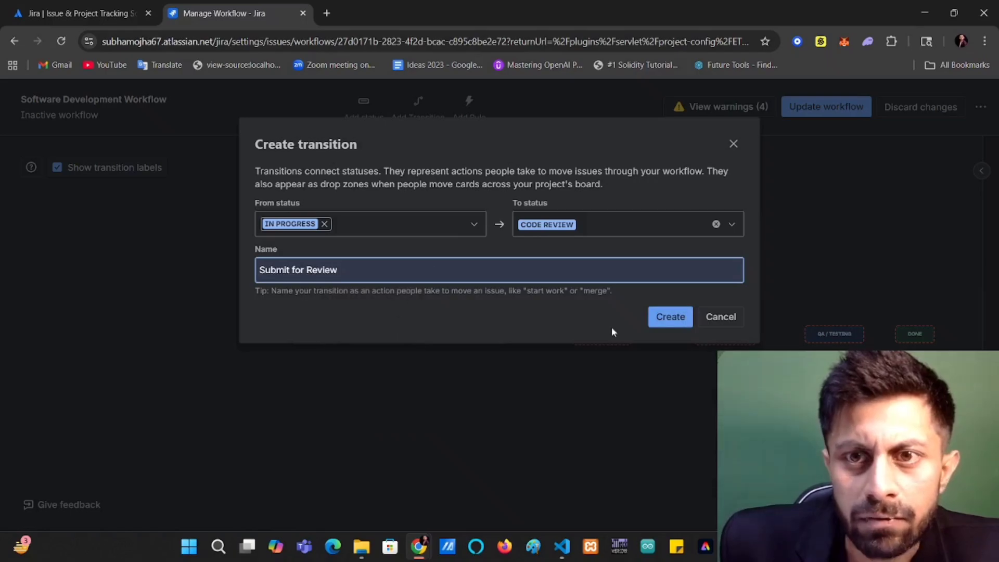
left_click(669, 316)
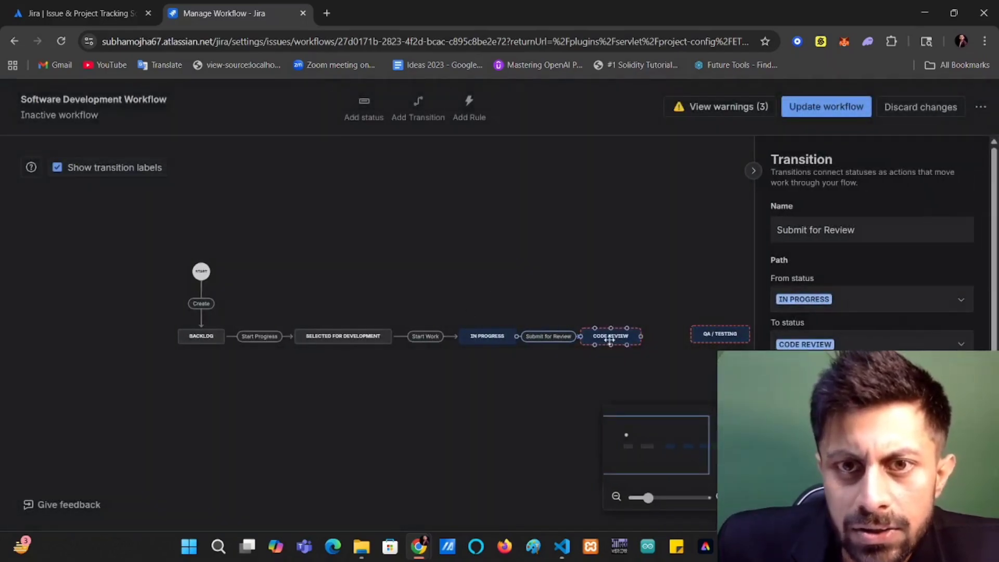
left_click(753, 171)
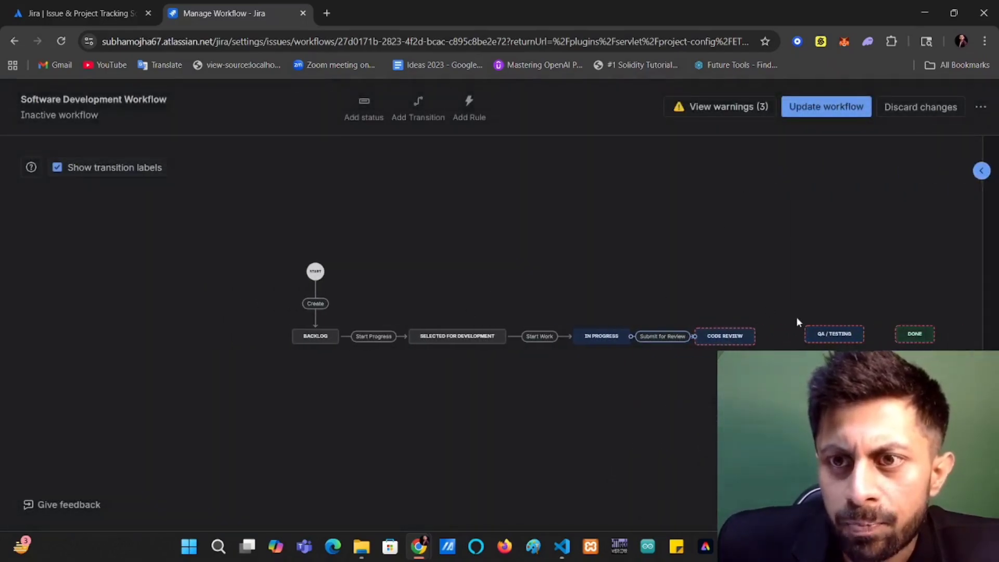
Create a "Send for QA" transition from Code Review to QA / Testing and collapse the side panel.
left_click(819, 334)
left_click(626, 263)
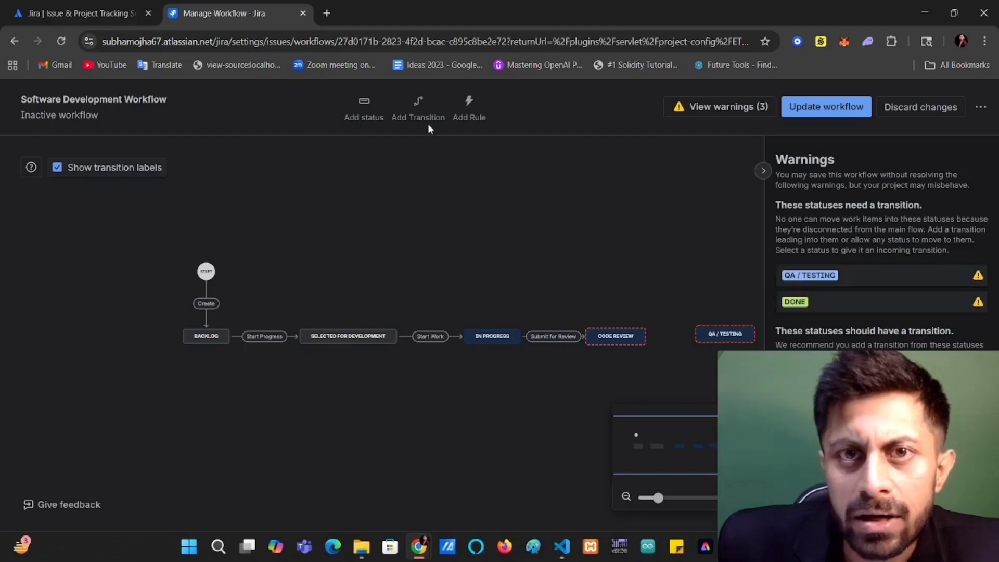
left_click(418, 110)
left_click(425, 229)
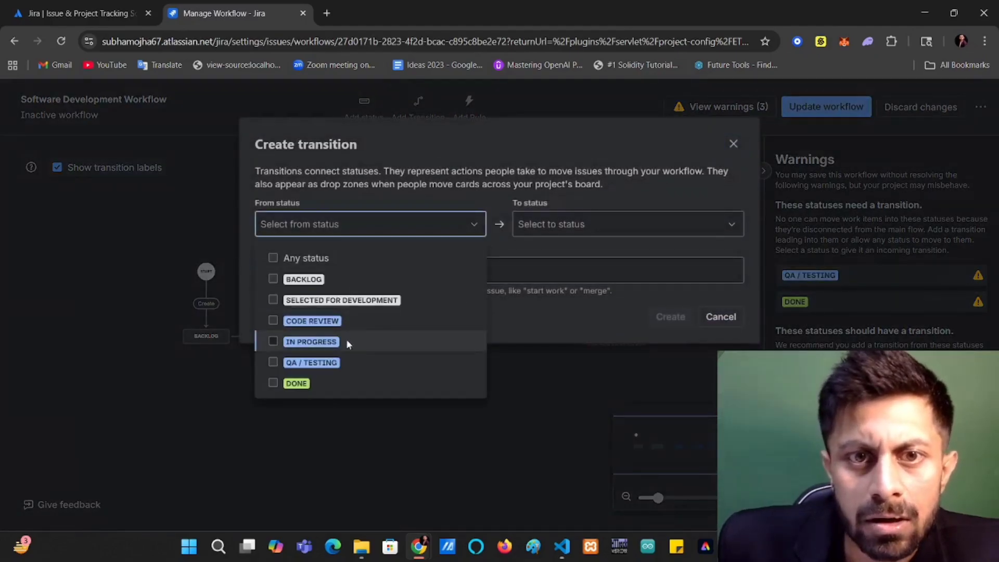
left_click(361, 311)
left_click(585, 225)
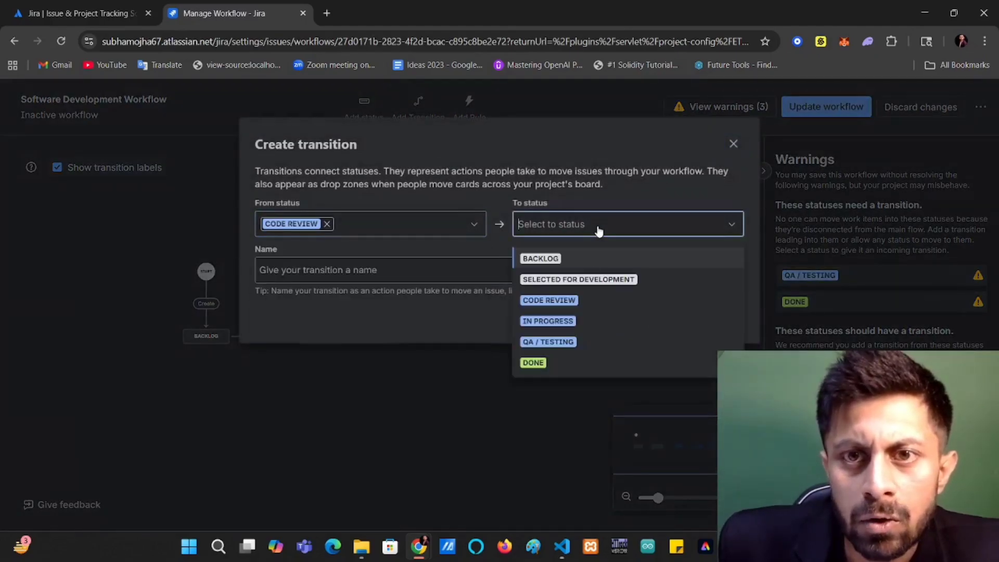
left_click(577, 341)
left_click(426, 275)
type("Send for QA")
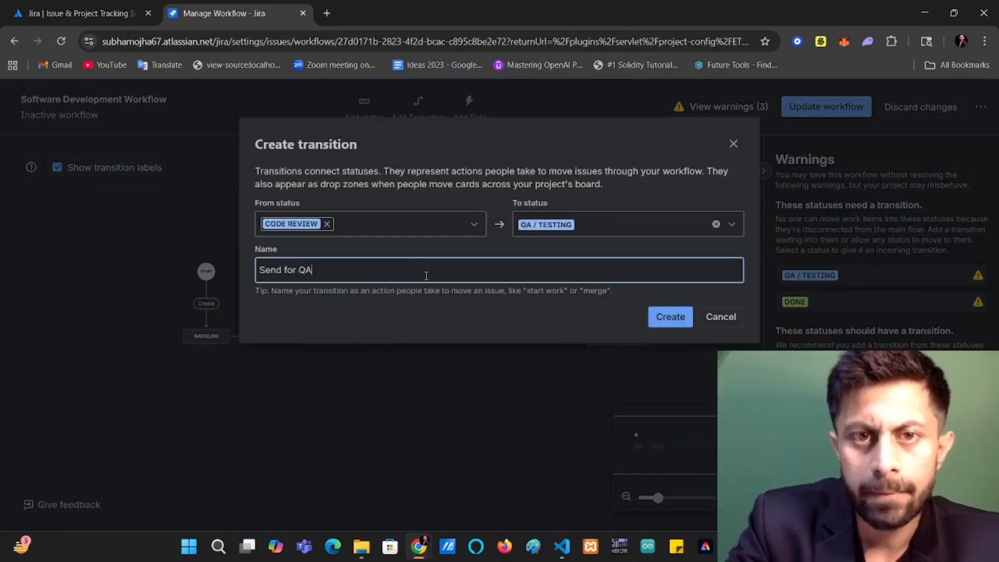
left_click(665, 319)
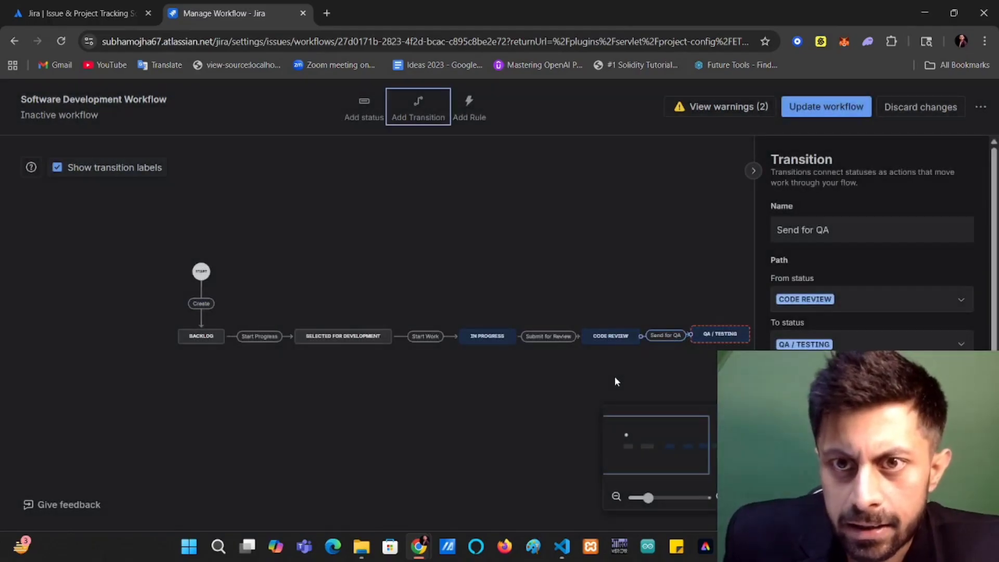
left_click(666, 381)
left_click(753, 171)
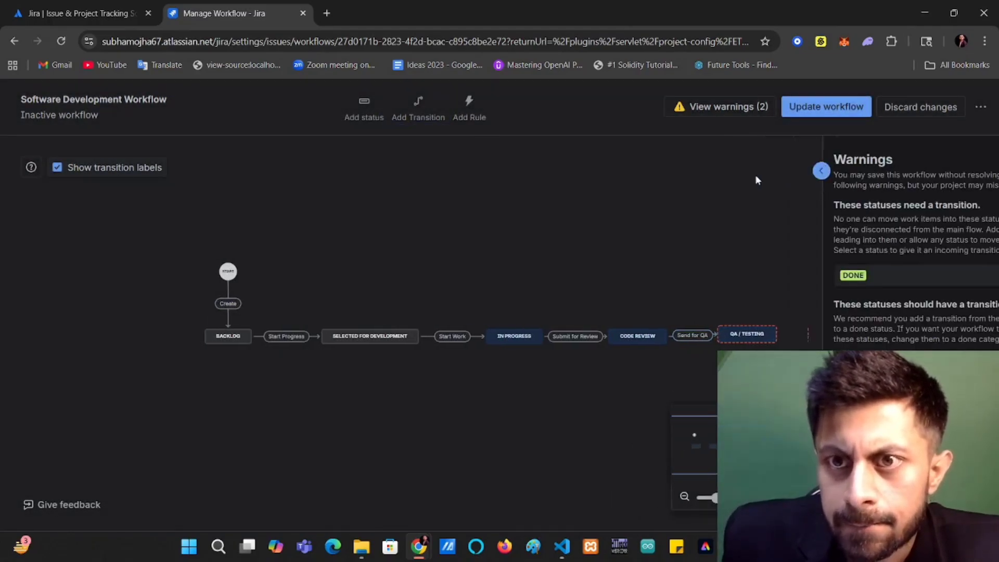
Create a "Mark as Done" transition from QA / Testing to Done and collapse the side panel.
left_click(418, 106)
left_click(441, 224)
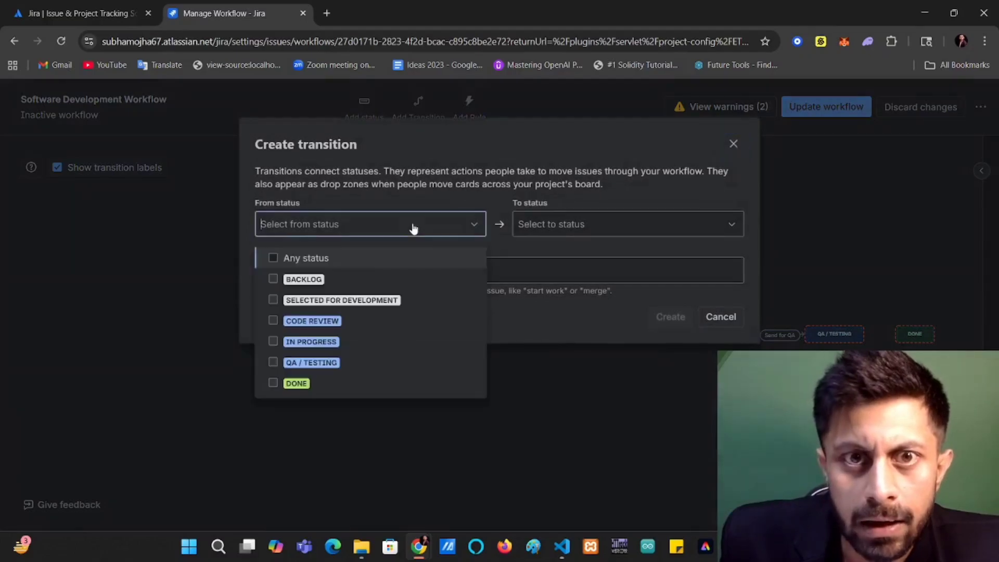
left_click(356, 364)
left_click(618, 223)
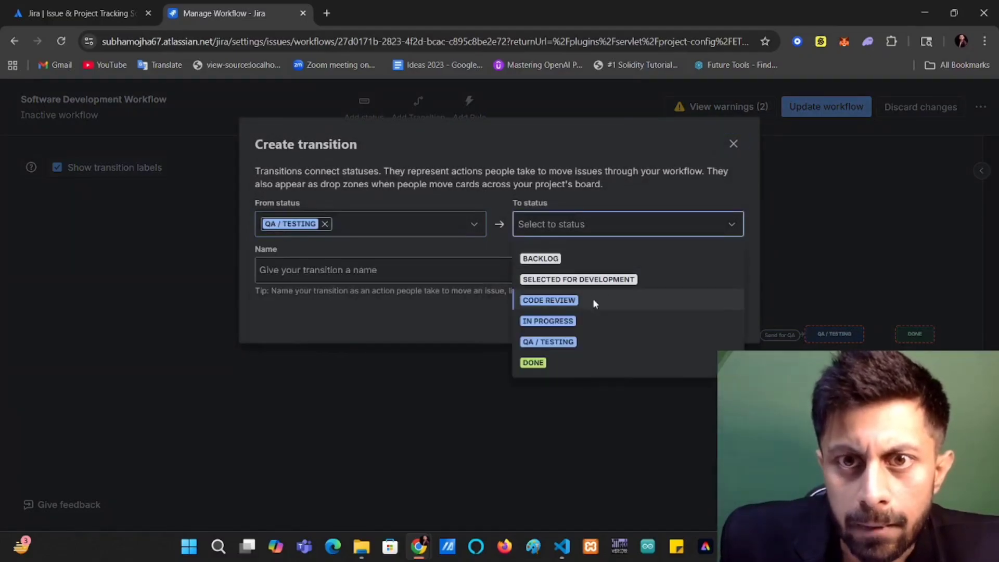
left_click(575, 363)
left_click(669, 315)
left_click(666, 261)
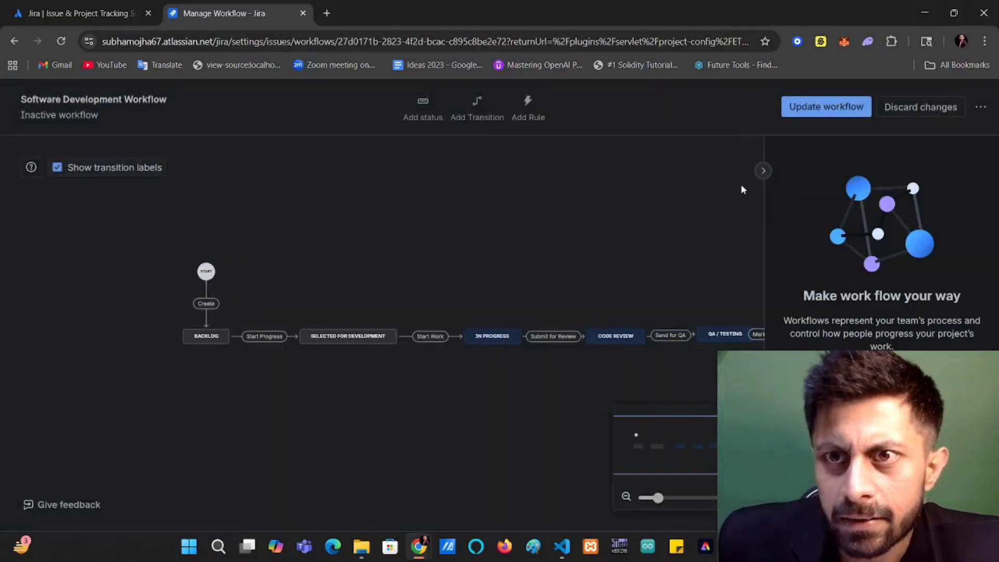
left_click(753, 171)
left_click_drag(698, 245, 528, 232)
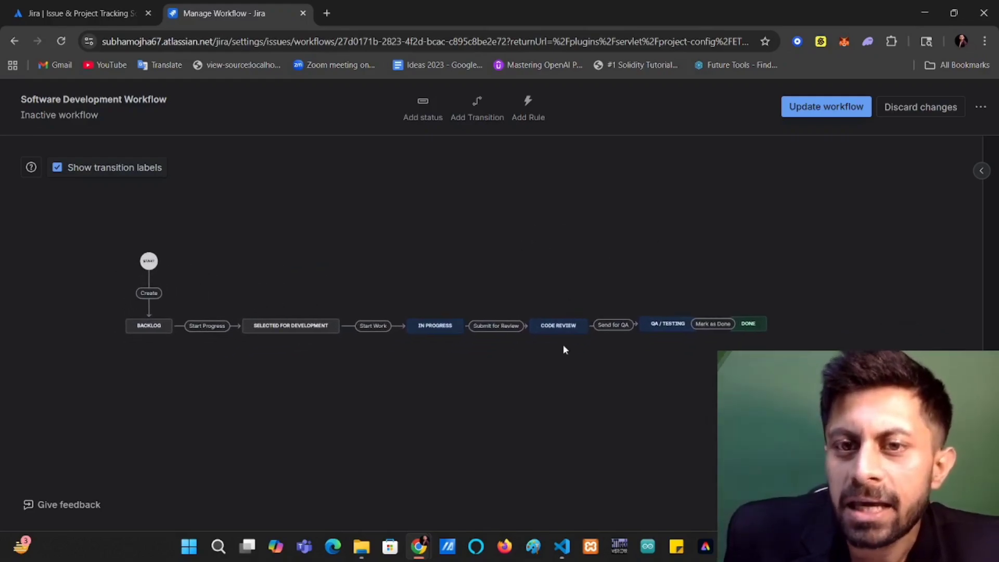
left_click(427, 326)
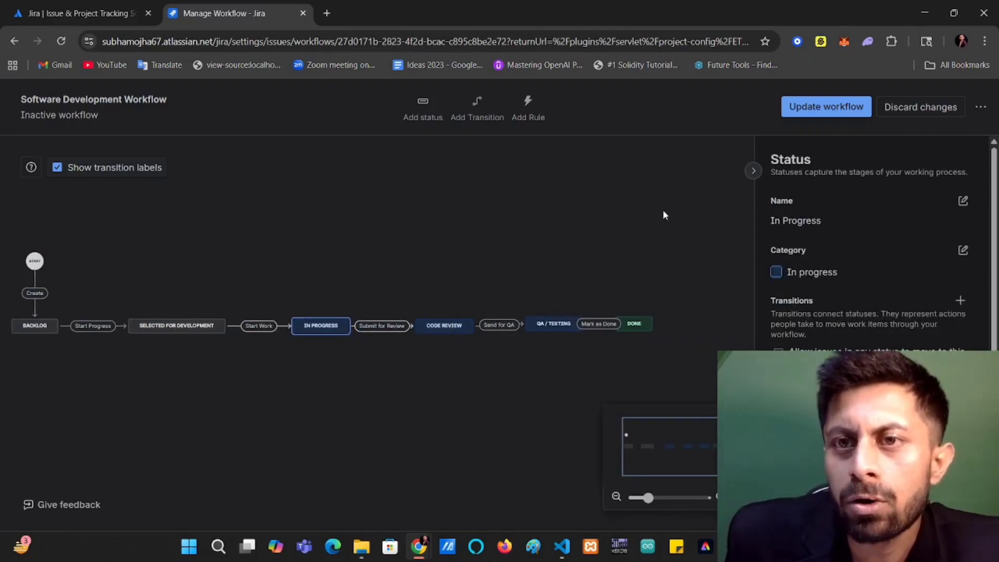
left_click(754, 171)
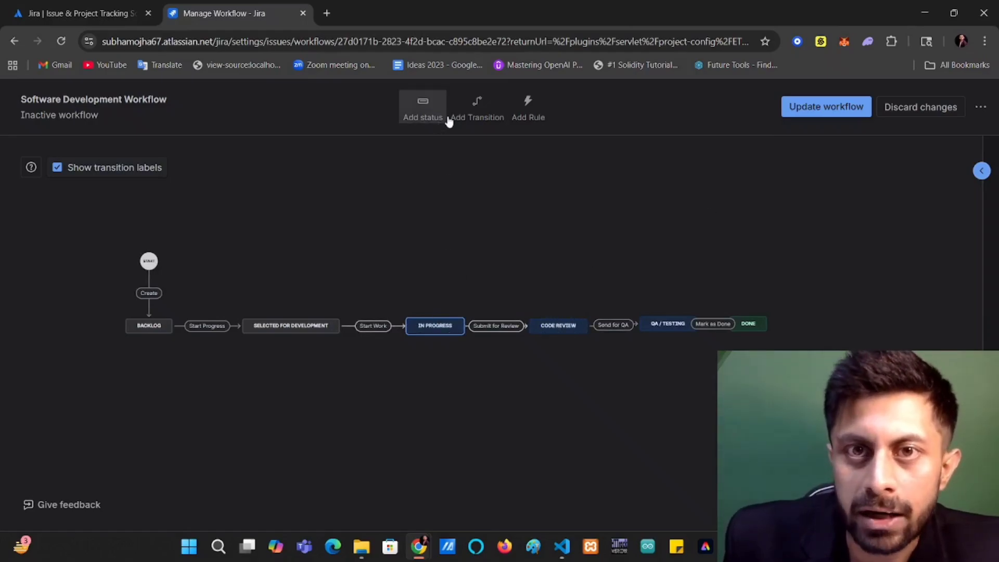
Create a "Changes Required" transition leading from Code Review back to In Progress.
left_click(475, 109)
left_click(396, 227)
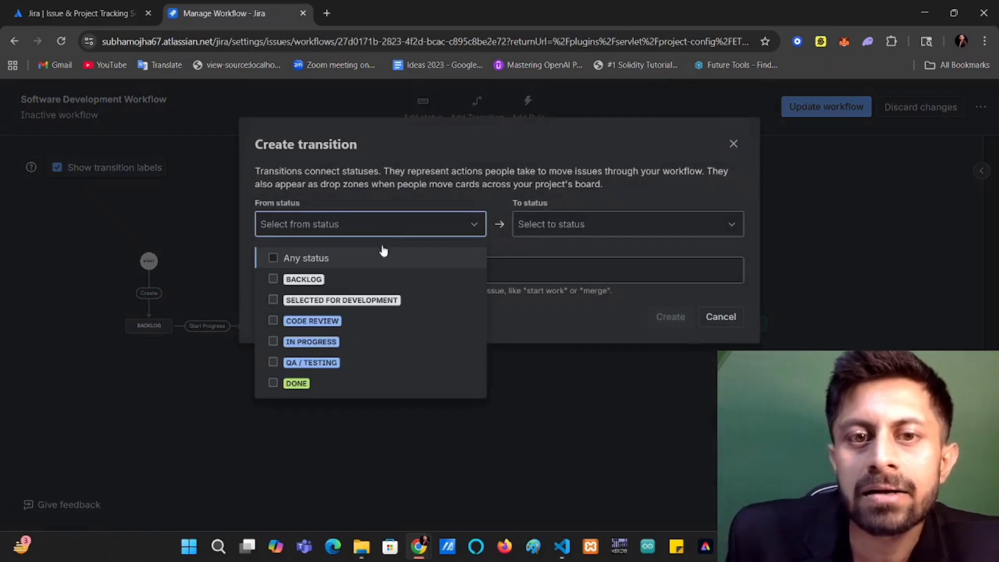
left_click(373, 323)
left_click(572, 224)
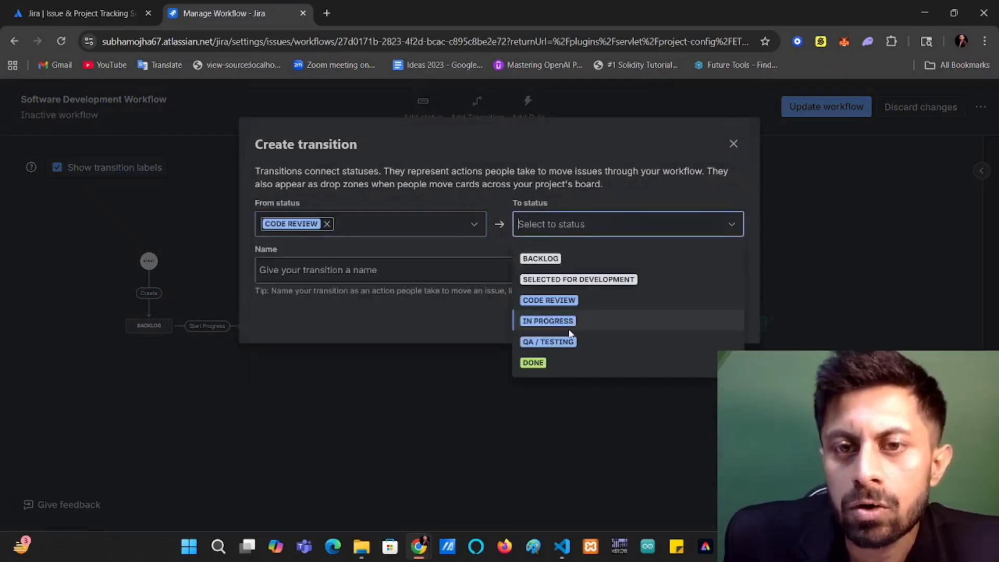
left_click(595, 326)
left_click(413, 270)
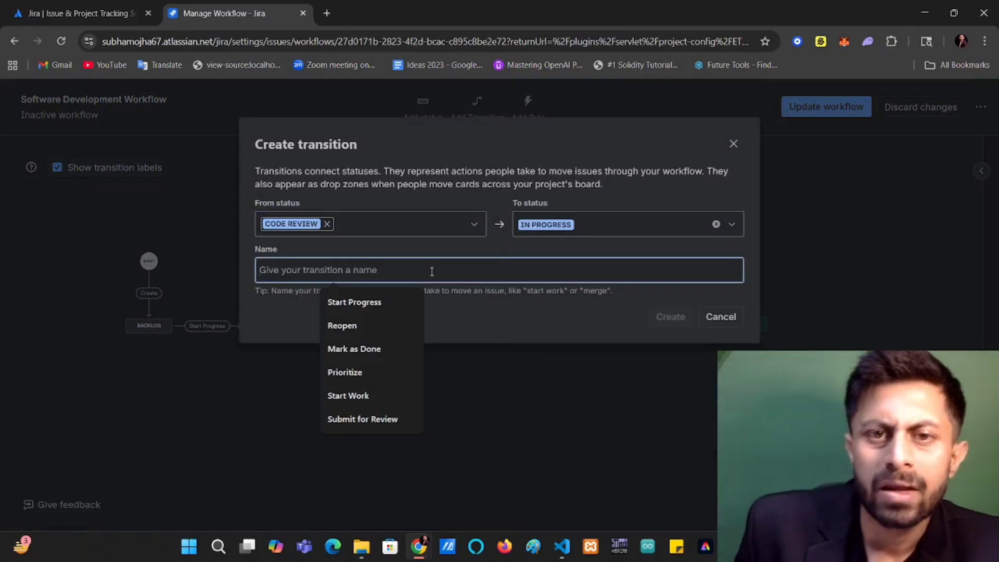
type("Changes")
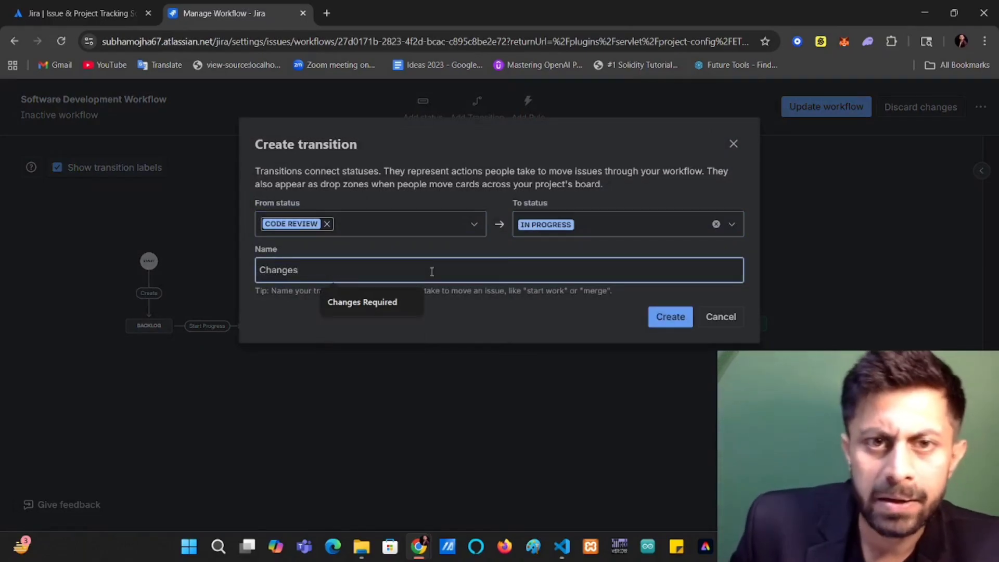
left_click(385, 301)
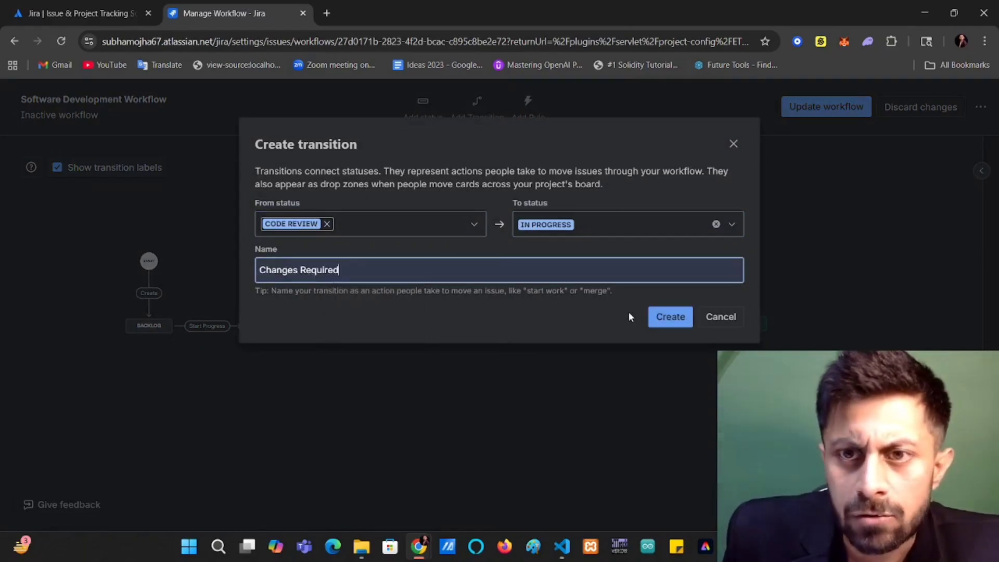
left_click(666, 316)
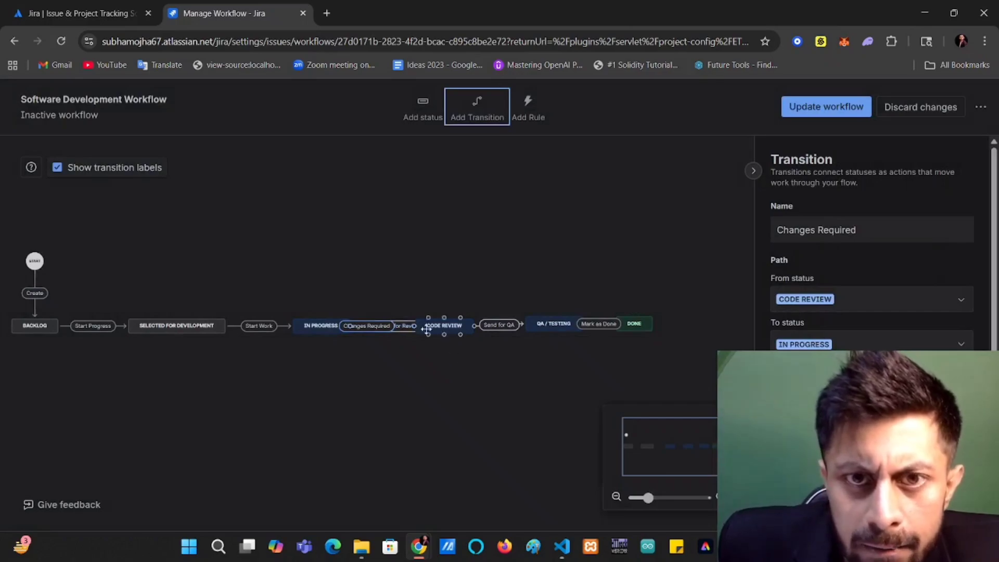
Move Code Review below the row, between In Progress and QA / Testing, and shift Done slightly farther from QA / Testing.
left_click_drag(442, 326, 444, 443)
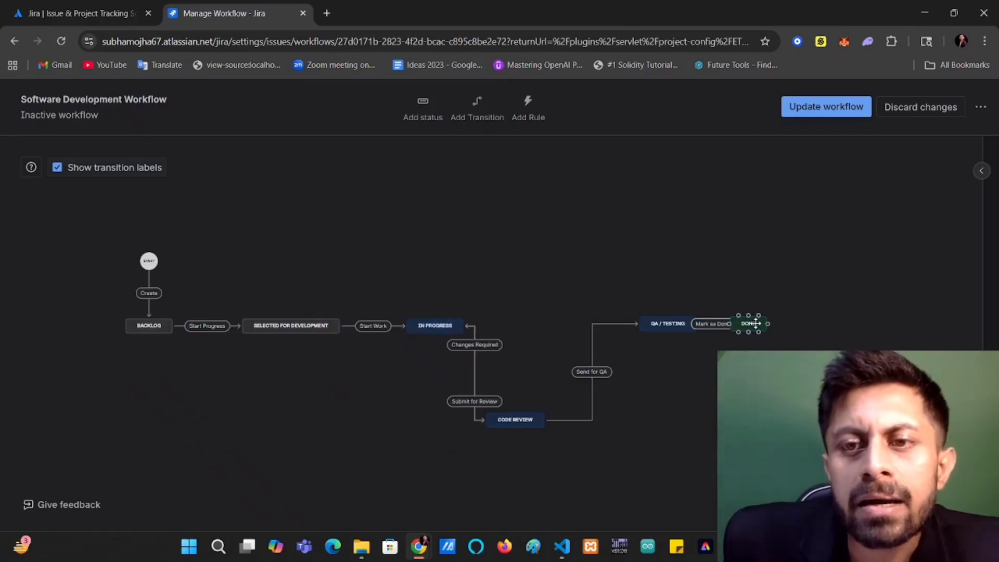
left_click(755, 323)
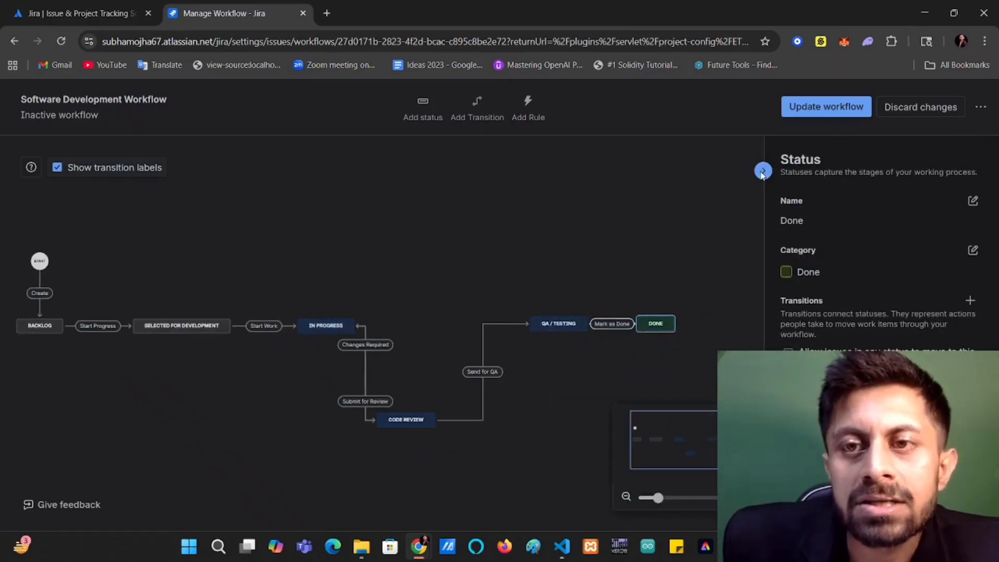
Create a "Reopen" transition leading from Done back to Backlog.
left_click(762, 171)
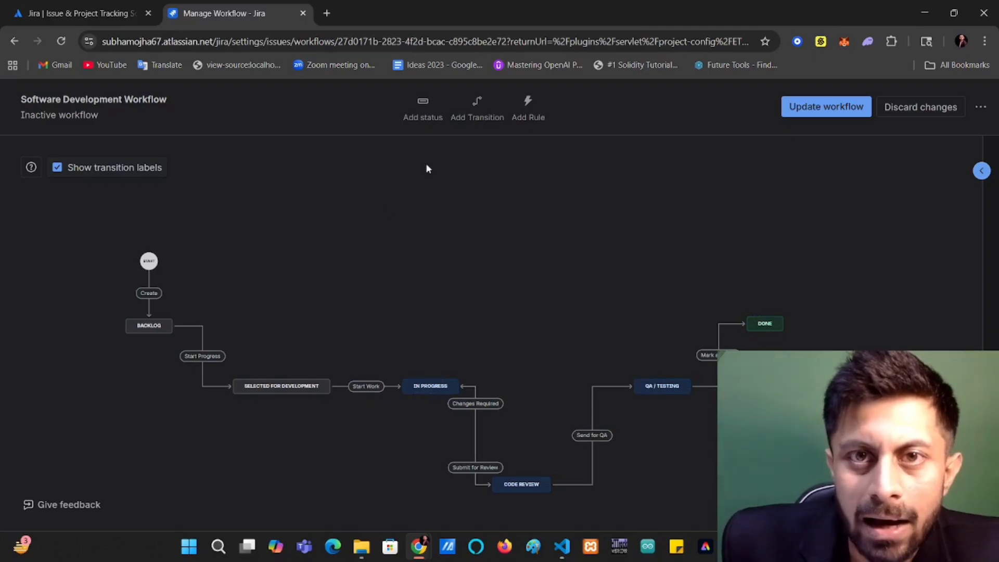
left_click(476, 107)
left_click(359, 224)
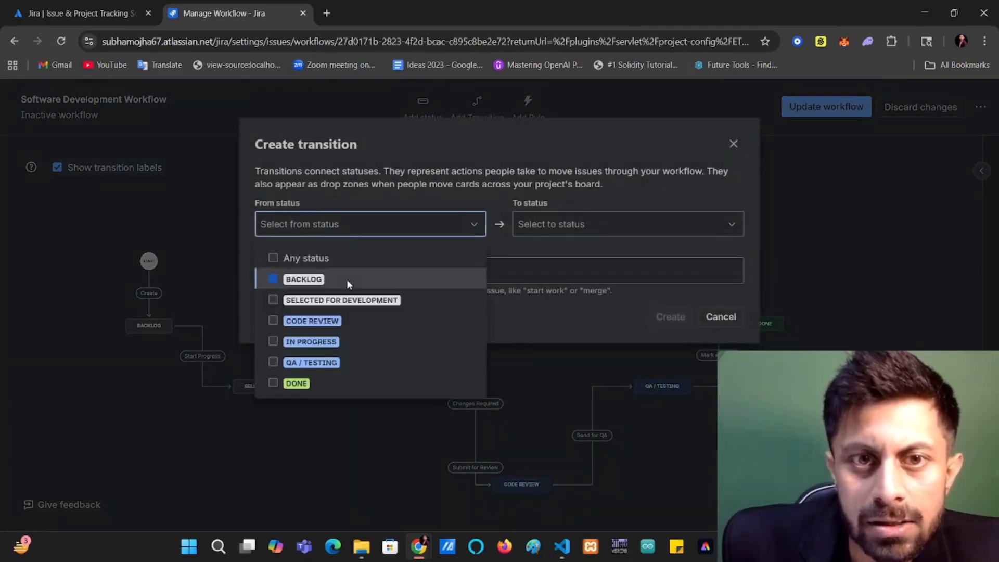
left_click(347, 281)
left_click(398, 227)
left_click(397, 227)
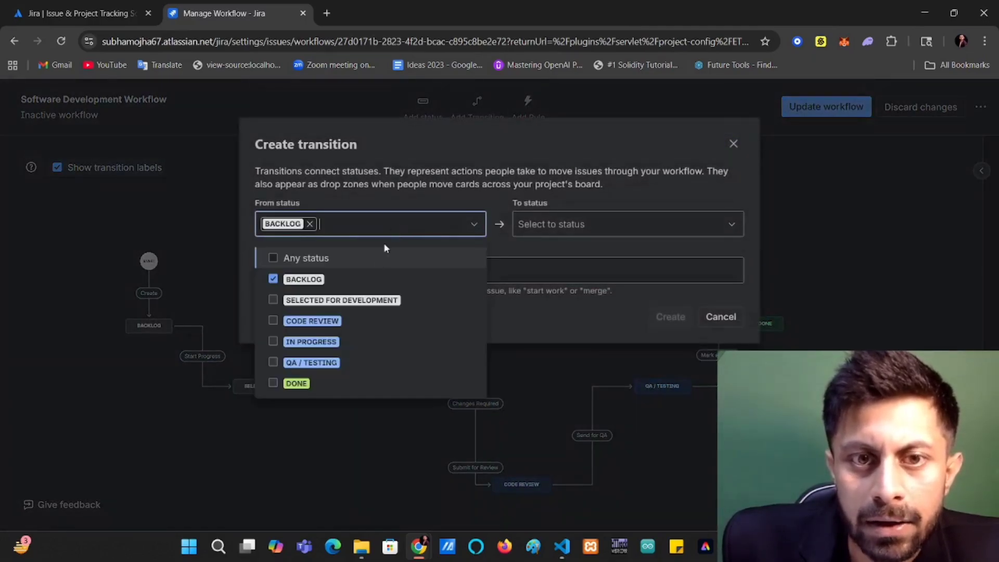
left_click(338, 386)
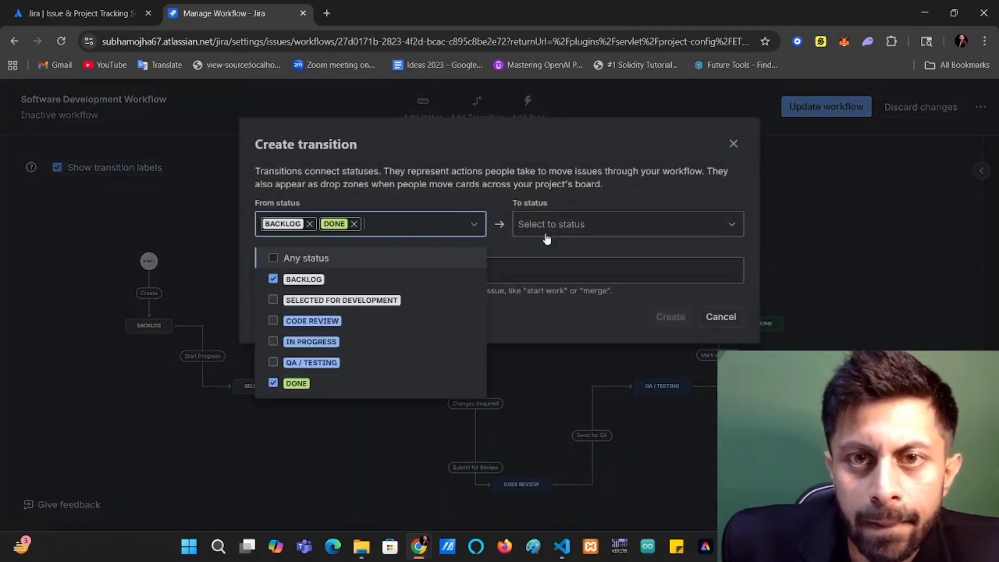
left_click(579, 235)
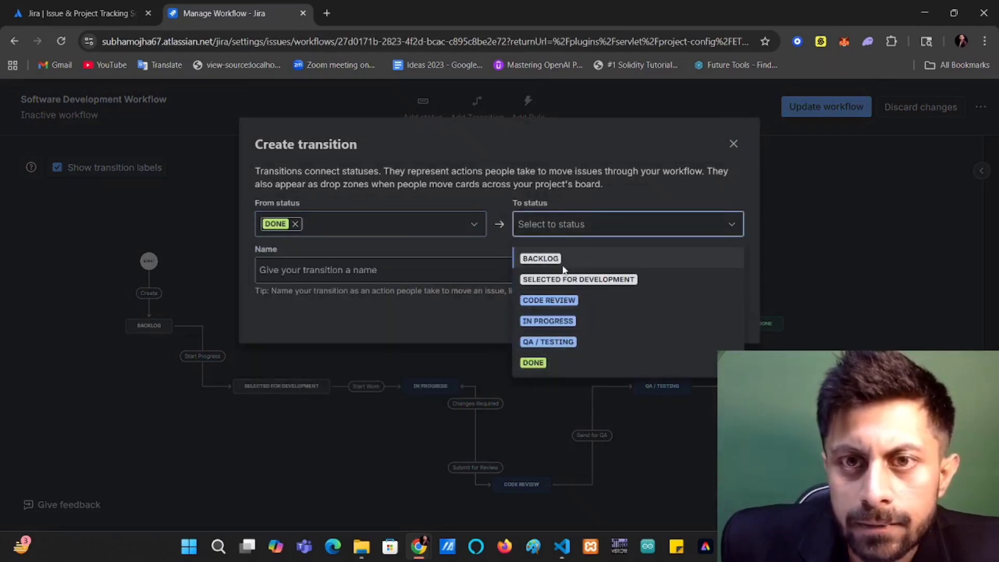
left_click(539, 258)
left_click(374, 269)
left_click(354, 319)
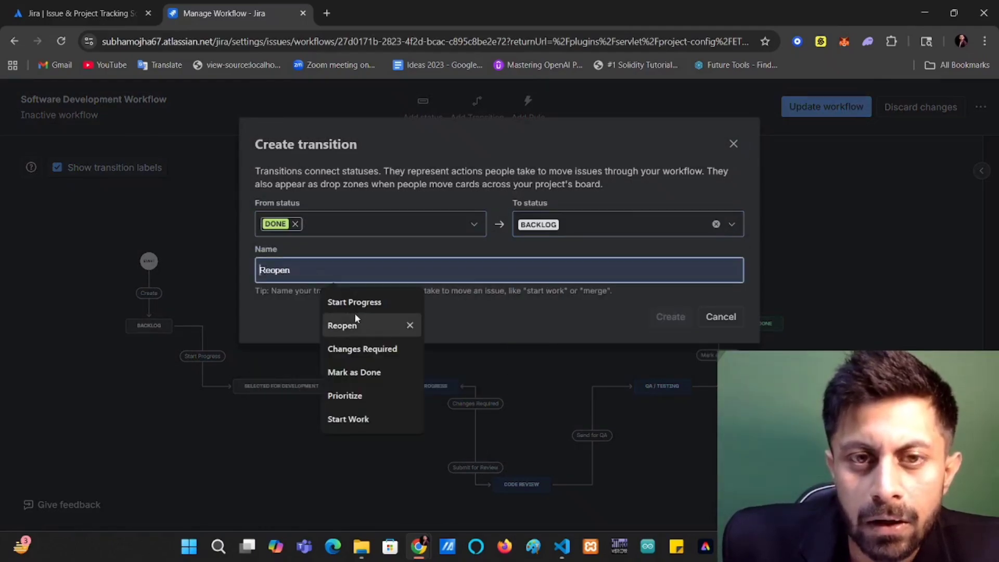
left_click(674, 324)
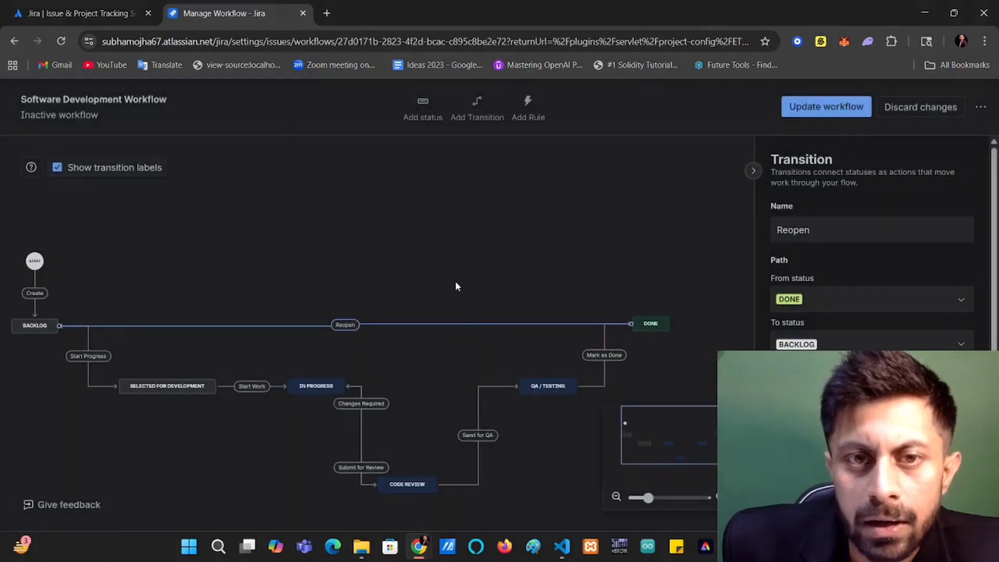
left_click(369, 236)
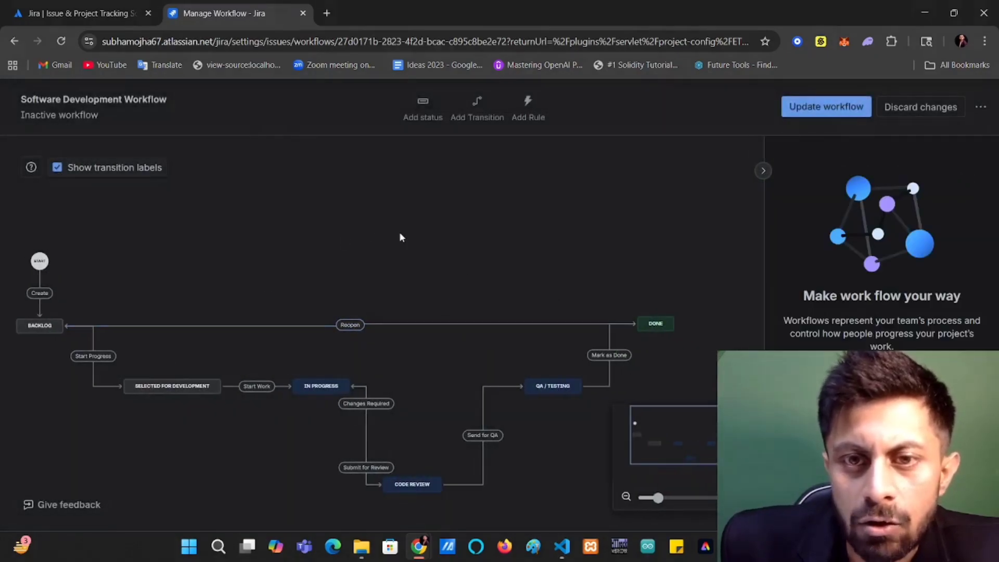
Create a "Failed QA" transition leading from QA / Testing back to In Progress and collapse the side panel.
scroll(412, 232, "down", 1)
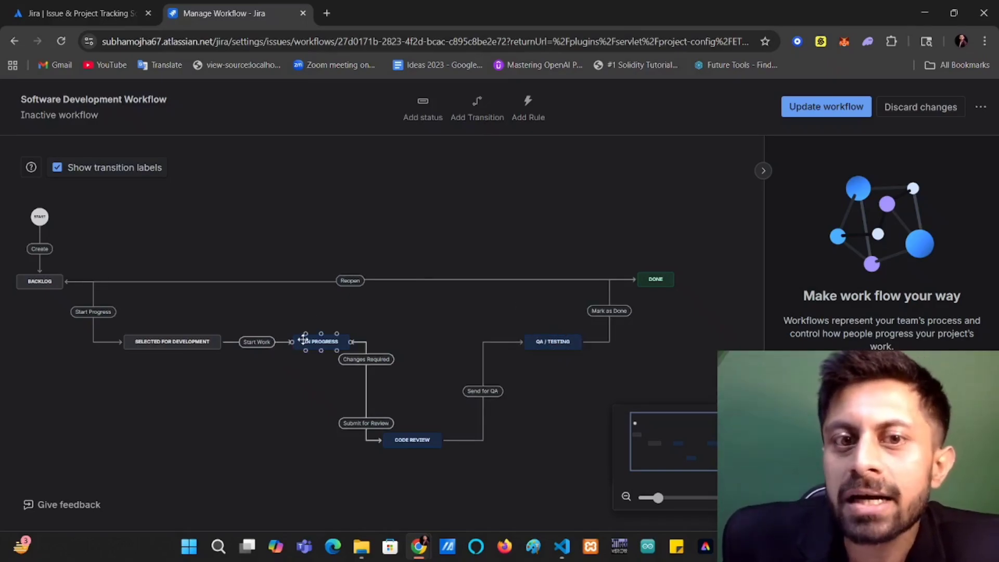
left_click(476, 105)
left_click(323, 229)
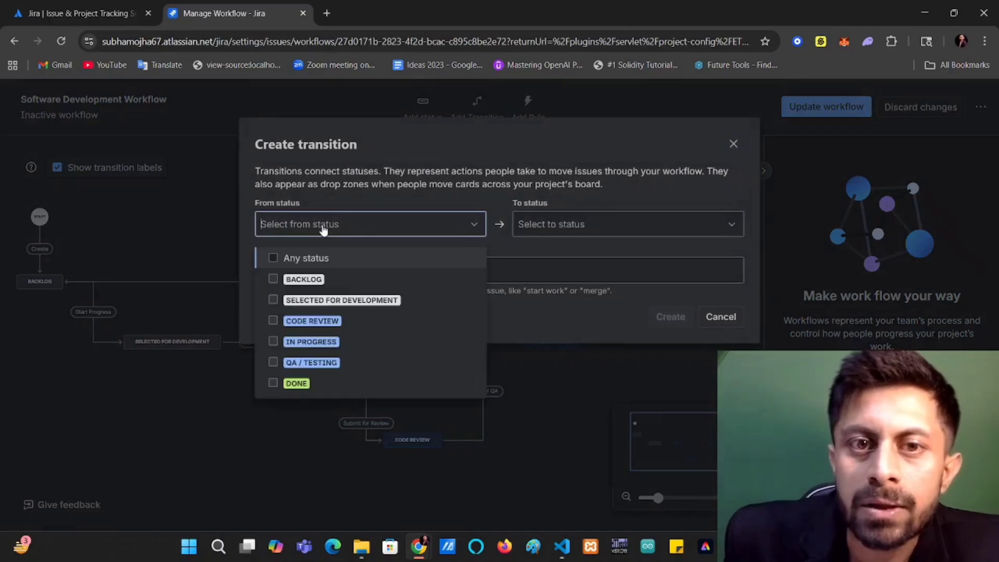
left_click(325, 362)
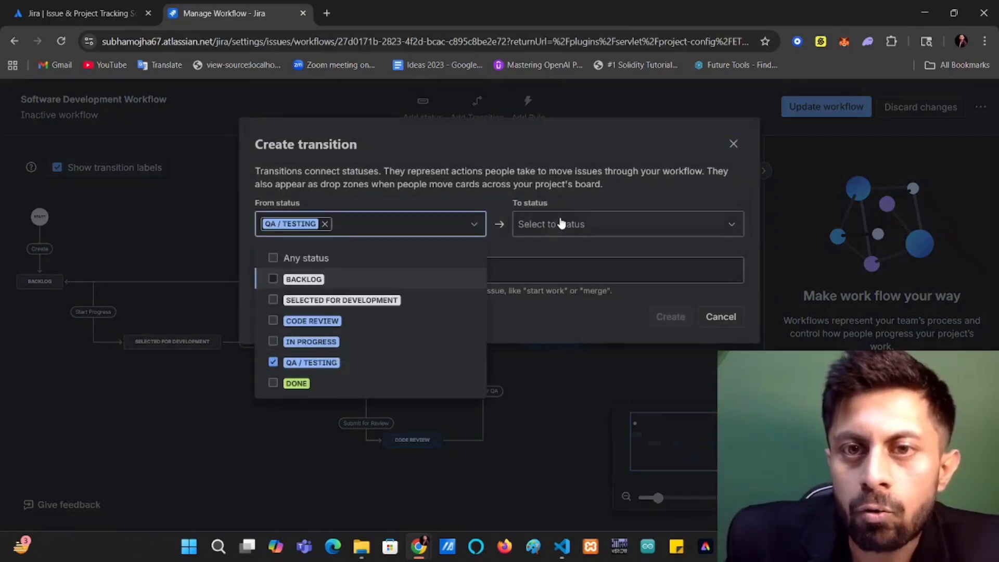
left_click(528, 224)
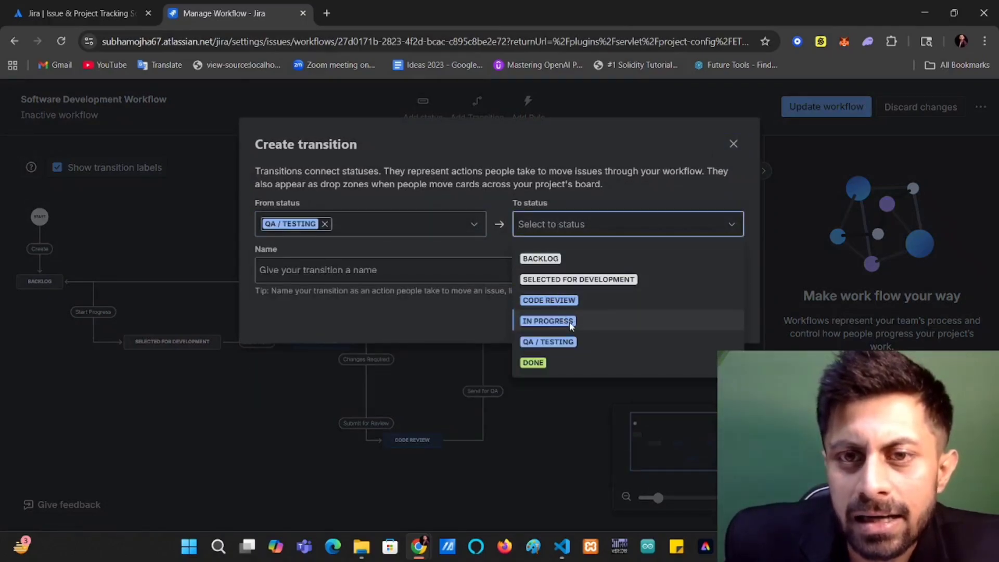
left_click(571, 321)
left_click(456, 271)
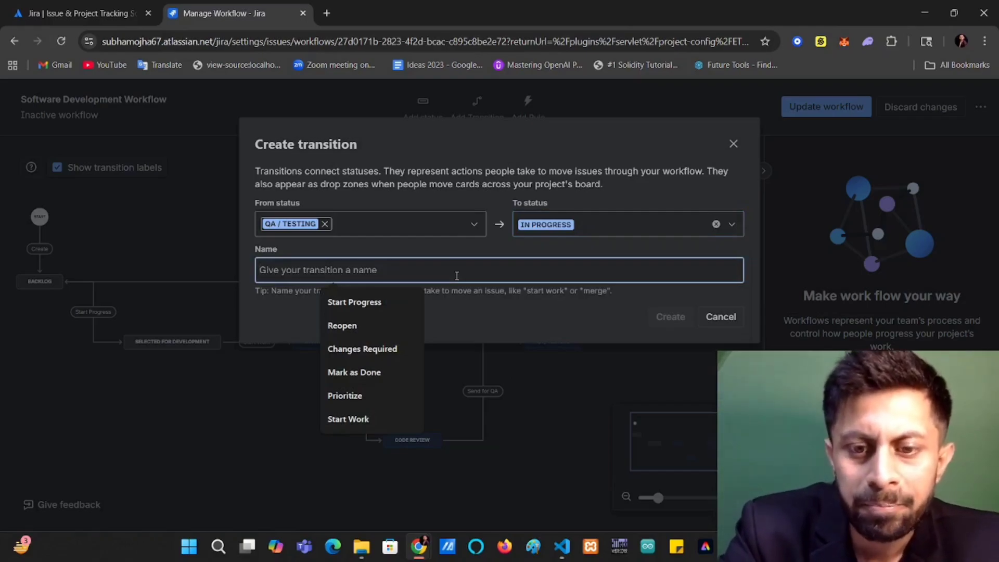
type("R")
key("BackSpace")
type("R")
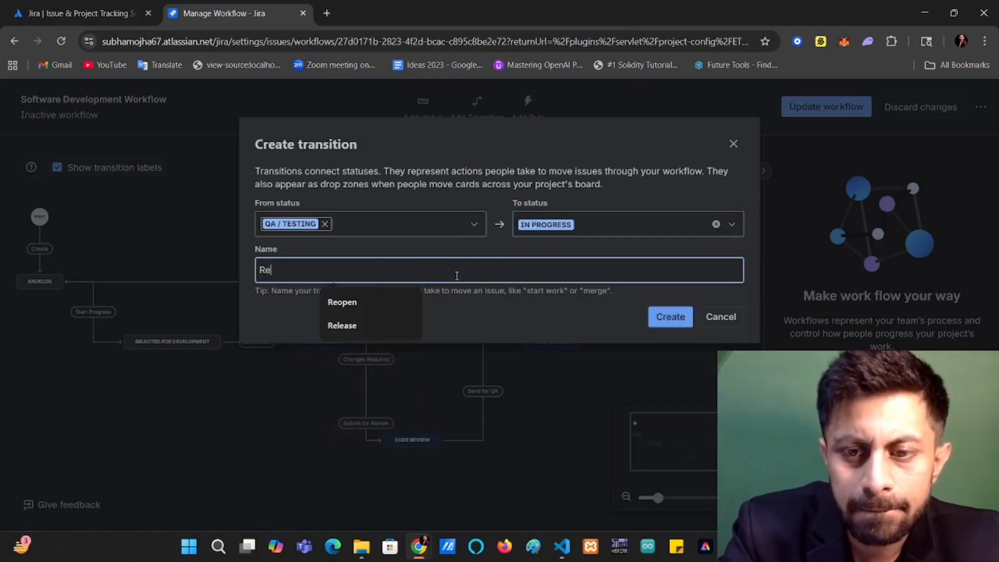
type("e")
key("BackSpace")
key("BackSpace")
type("Fai")
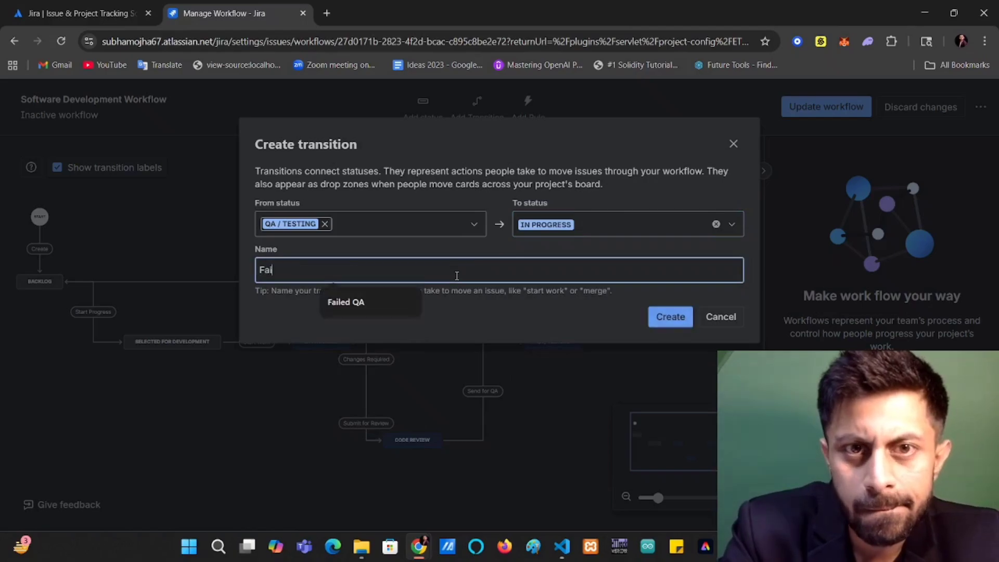
type("led QA")
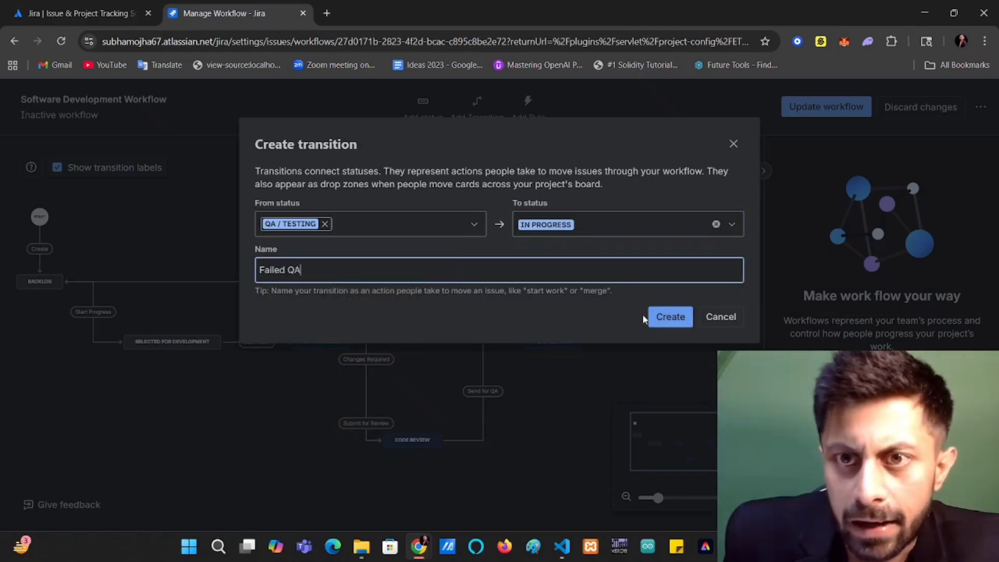
left_click(669, 318)
left_click(475, 215)
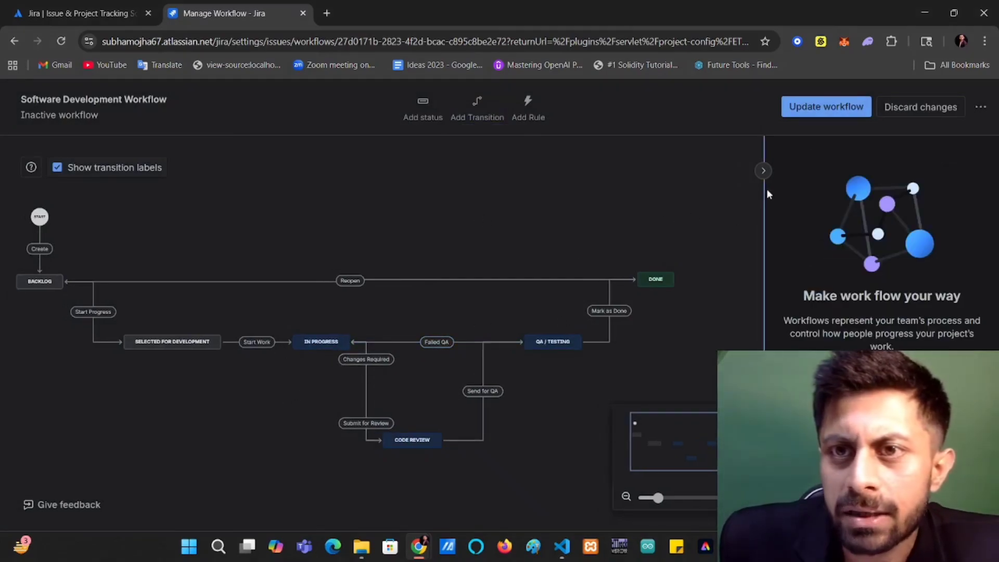
left_click(763, 170)
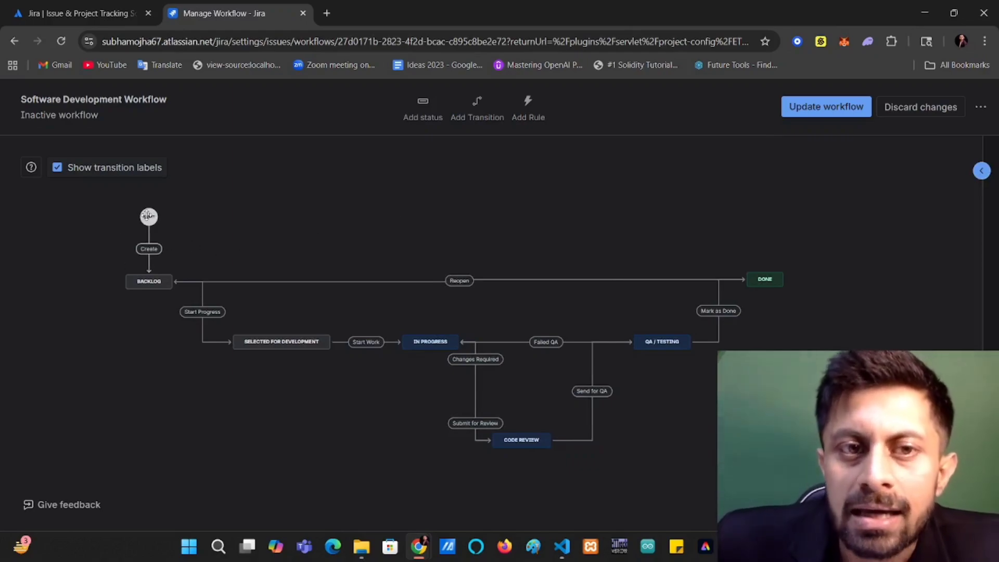
left_click(149, 281)
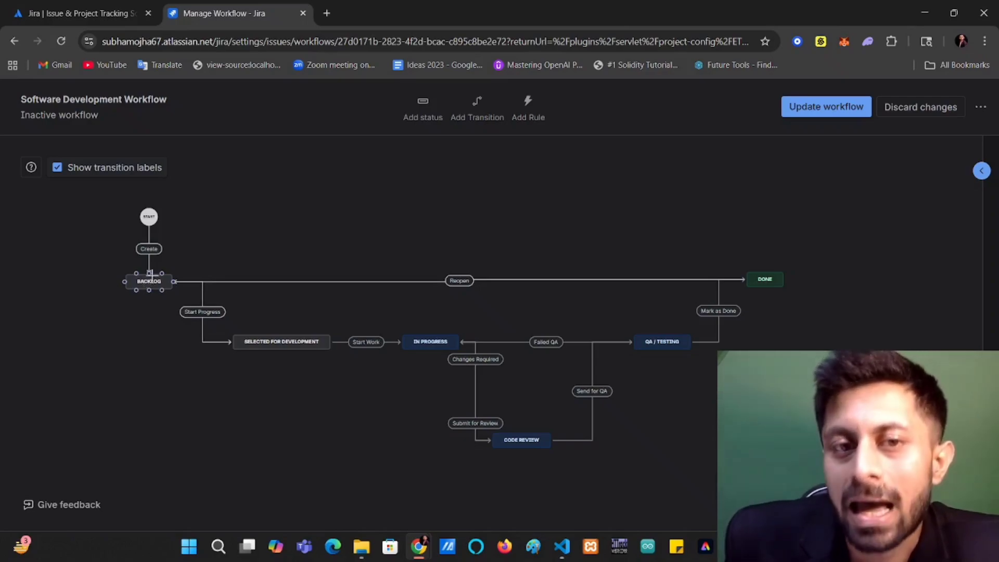
left_click(205, 270)
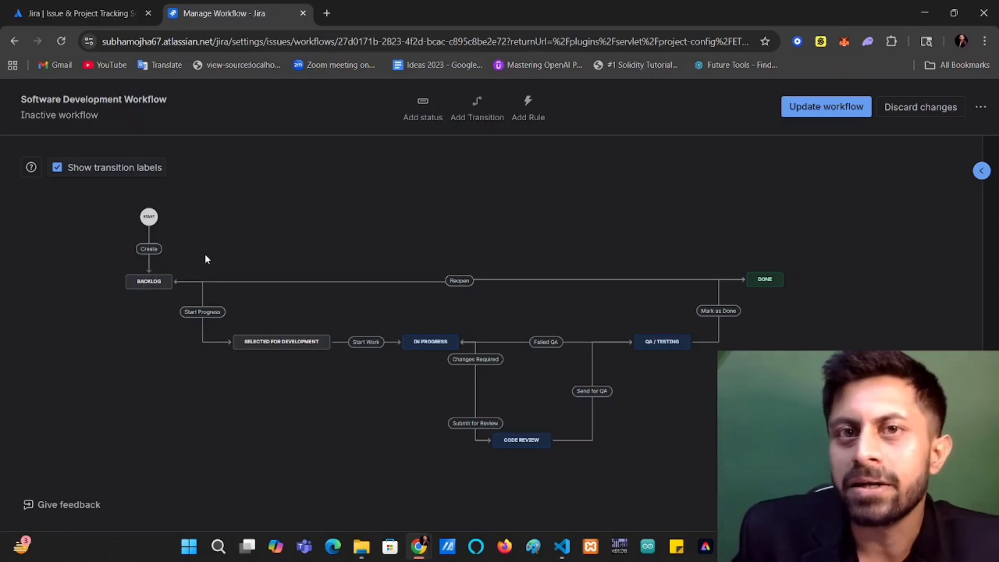
left_click(276, 341)
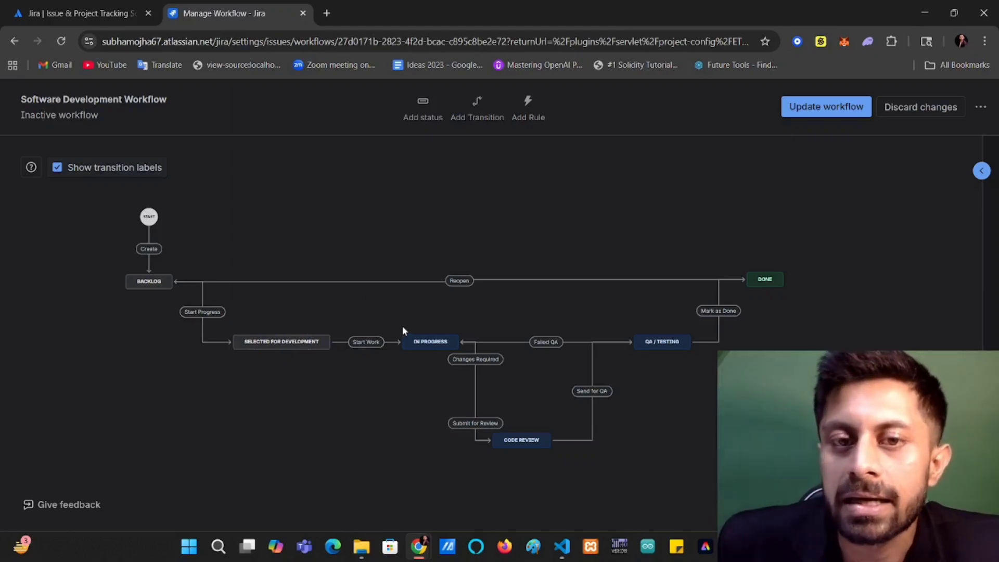
left_click(285, 339)
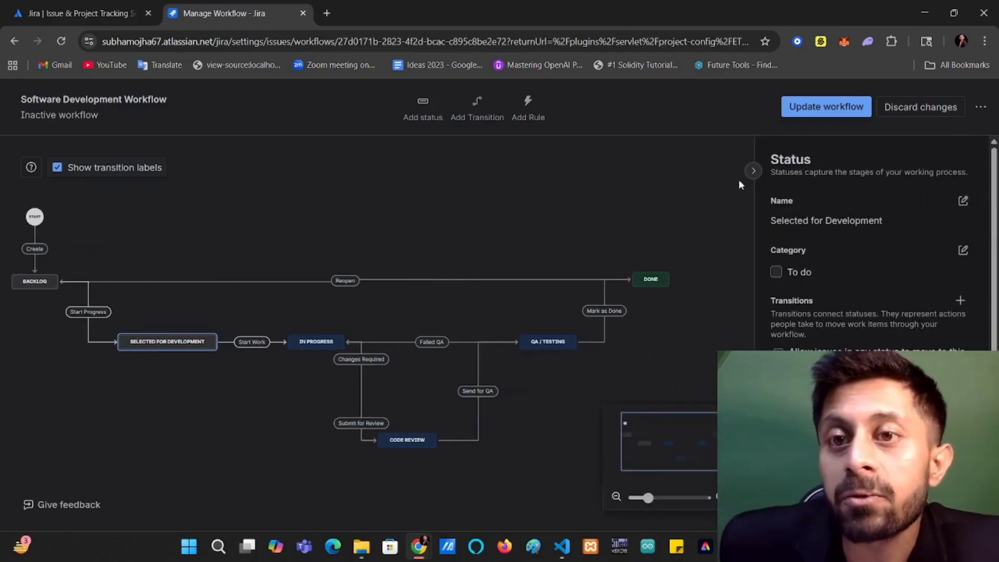
left_click(777, 170)
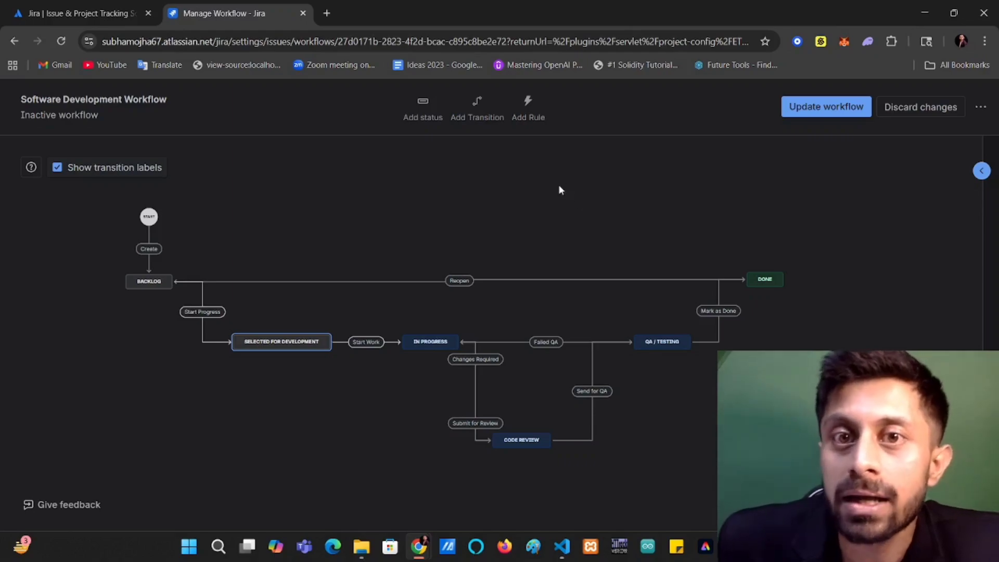
Start a "Restrict who can move an issue" rule on the Start Work transition between Selected for Development and In Progress.
left_click(366, 341)
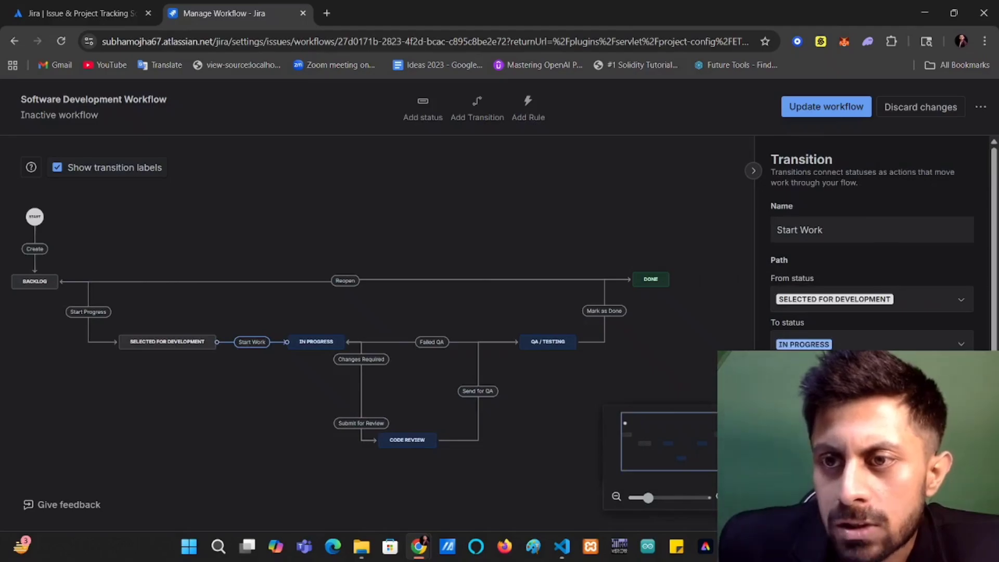
left_click(872, 416)
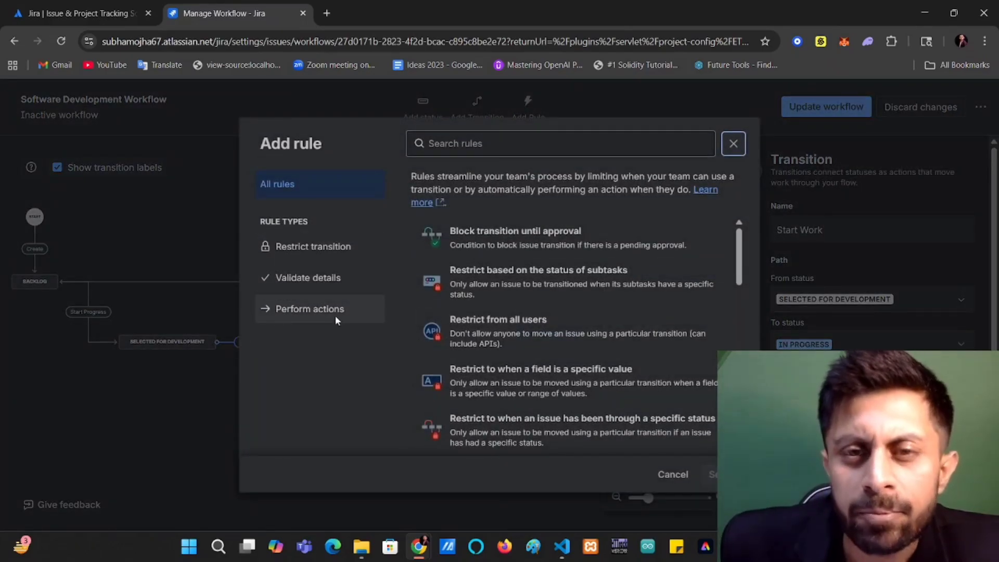
left_click(301, 247)
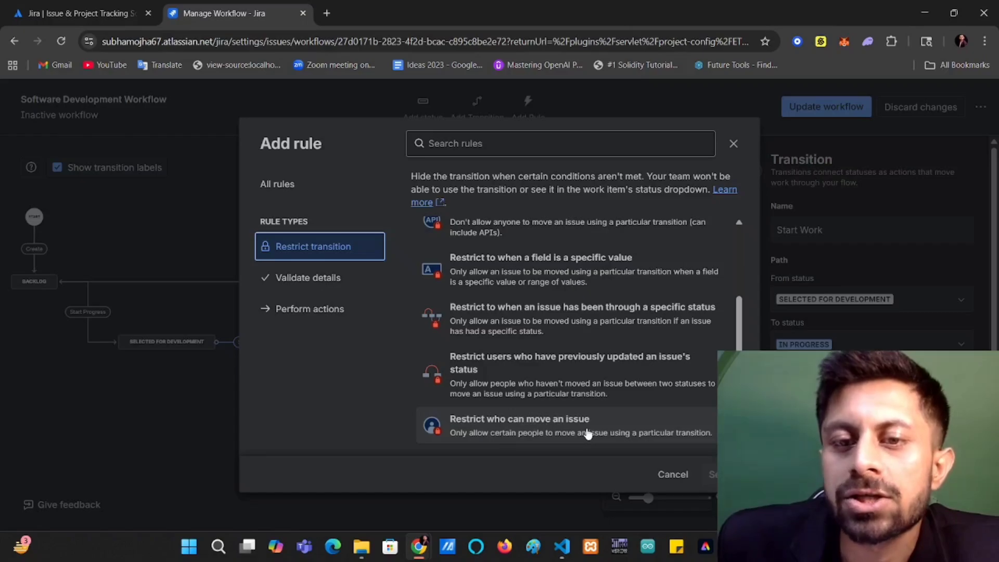
left_click(504, 412)
left_click(709, 473)
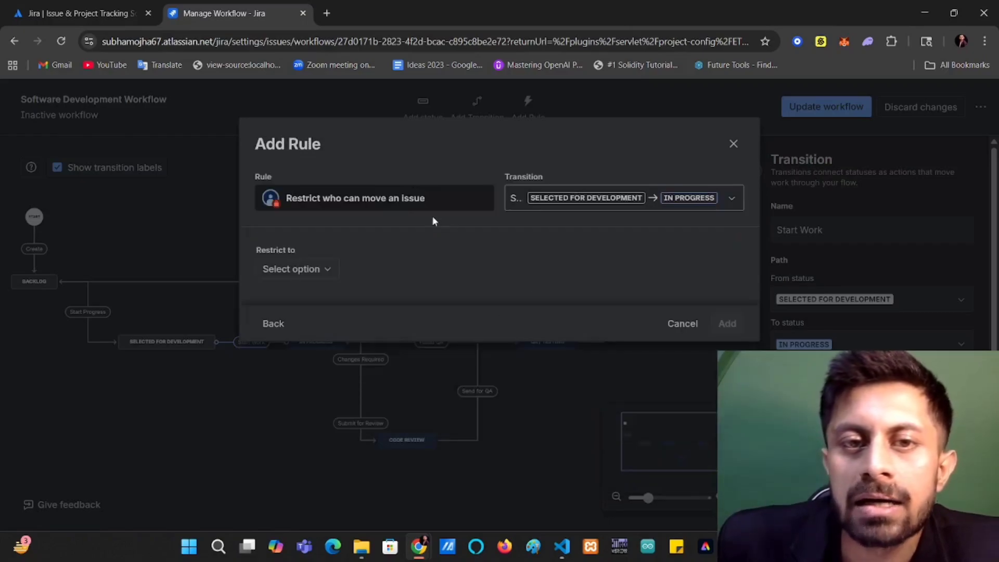
Restrict the rule to the work item's assignee, add it to the Start Work transition and collapse the side panel.
left_click(328, 269)
left_click(284, 299)
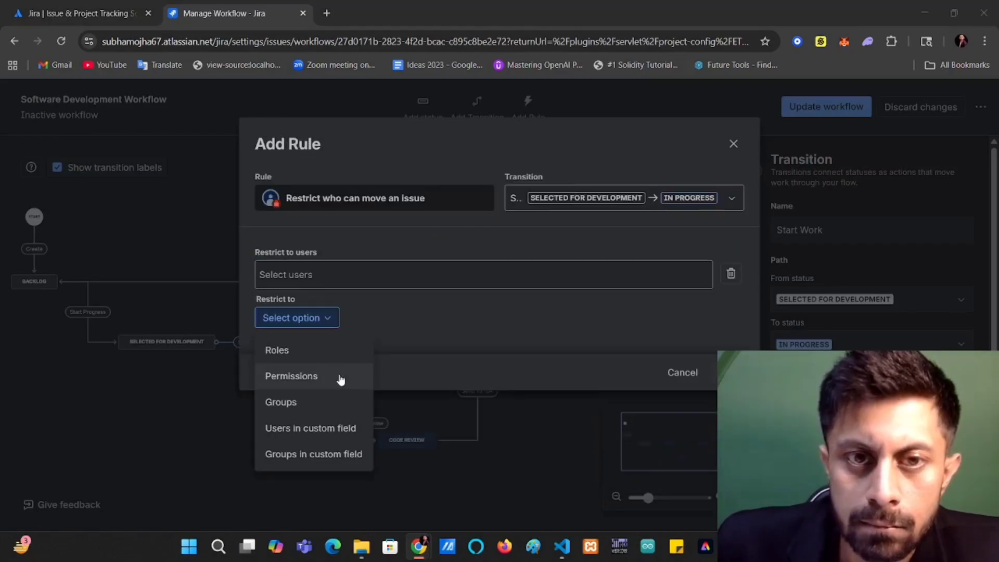
left_click(333, 281)
left_click(388, 308)
left_click(433, 227)
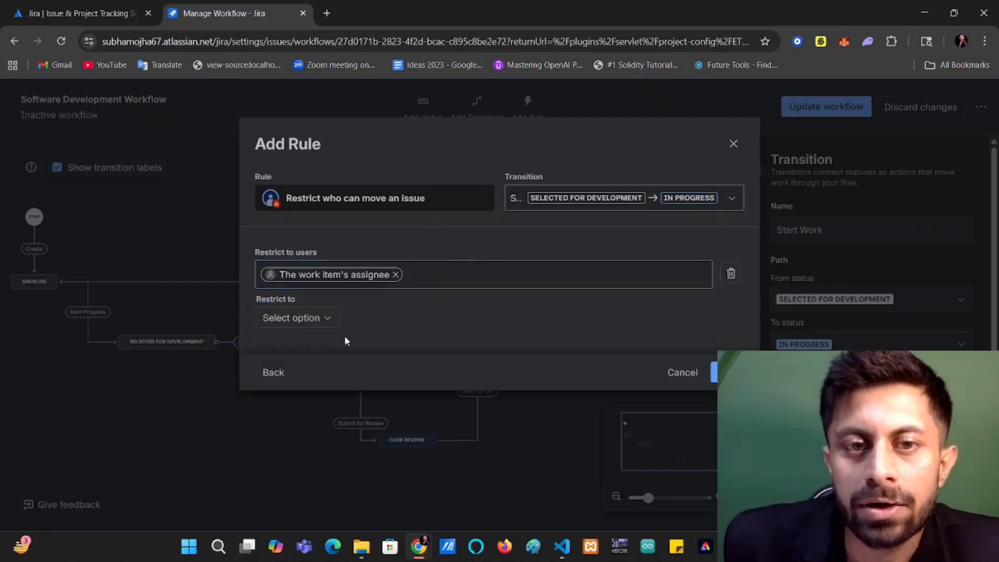
left_click(727, 373)
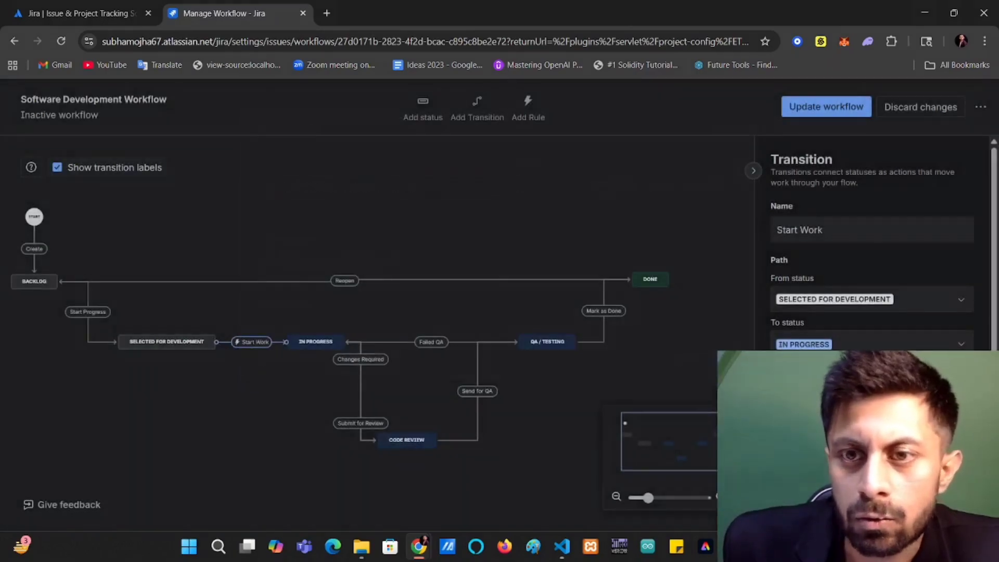
scroll(853, 312, "down", 3)
left_click(753, 171)
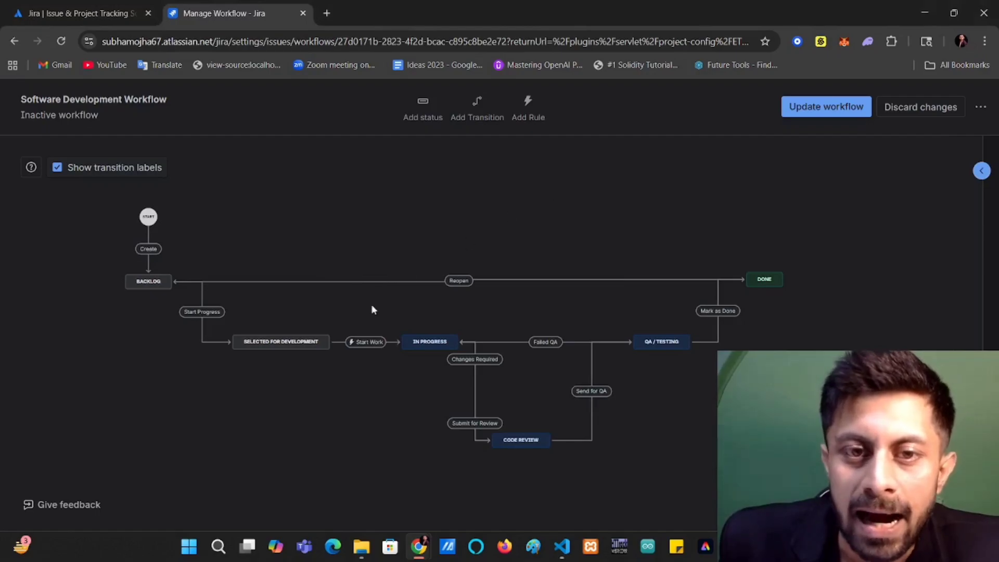
Add an "Assign an issue" rule to the Submit for Review transition that assigns the work item to the Project lead.
left_click(479, 423)
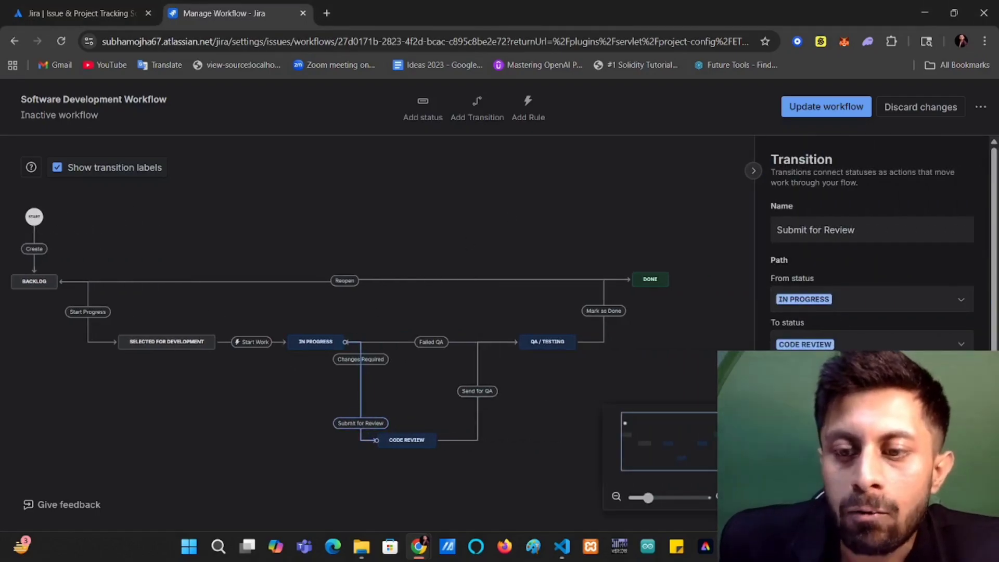
left_click(960, 398)
left_click(320, 309)
scroll(493, 313, "down", 1)
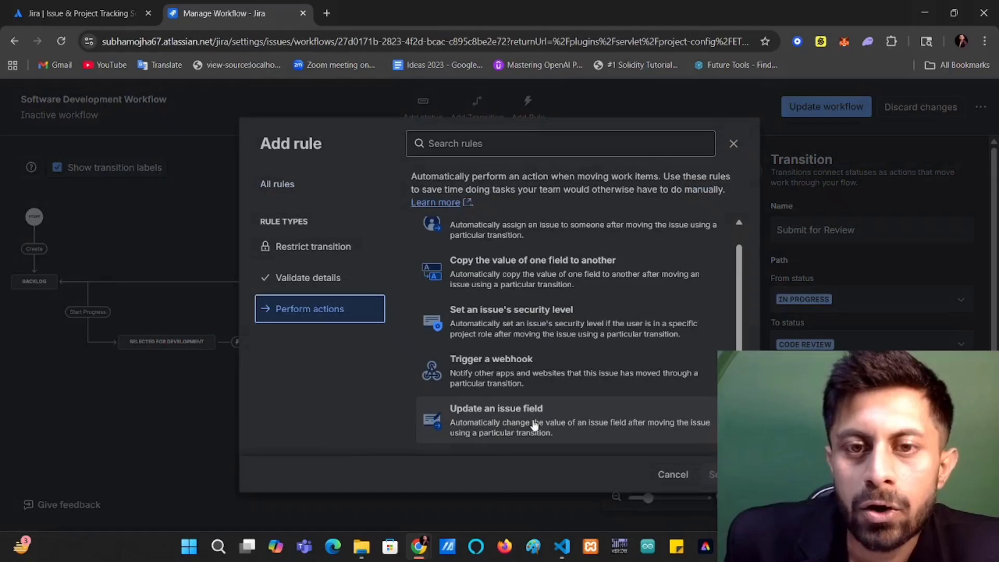
scroll(531, 406, "up", 1)
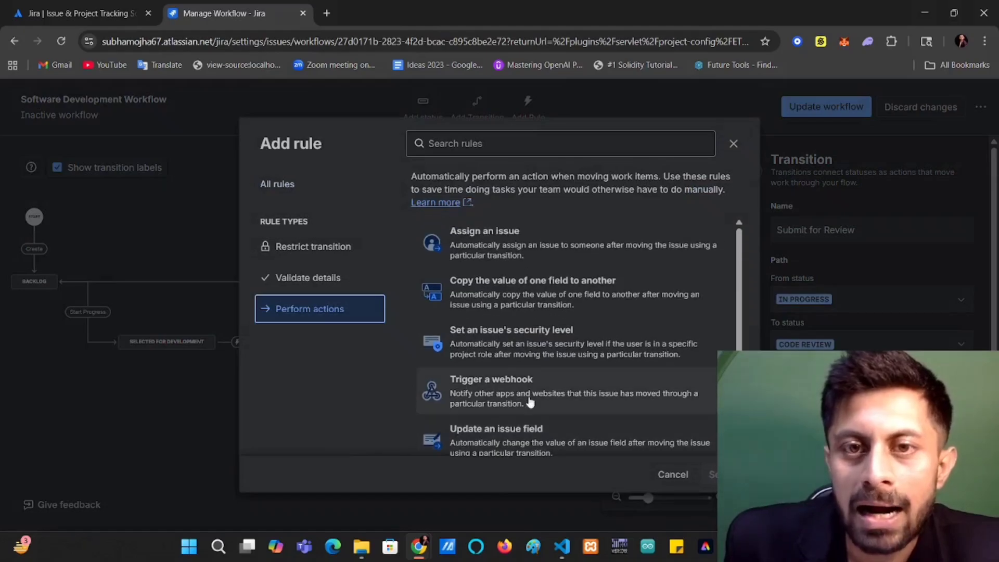
left_click(516, 237)
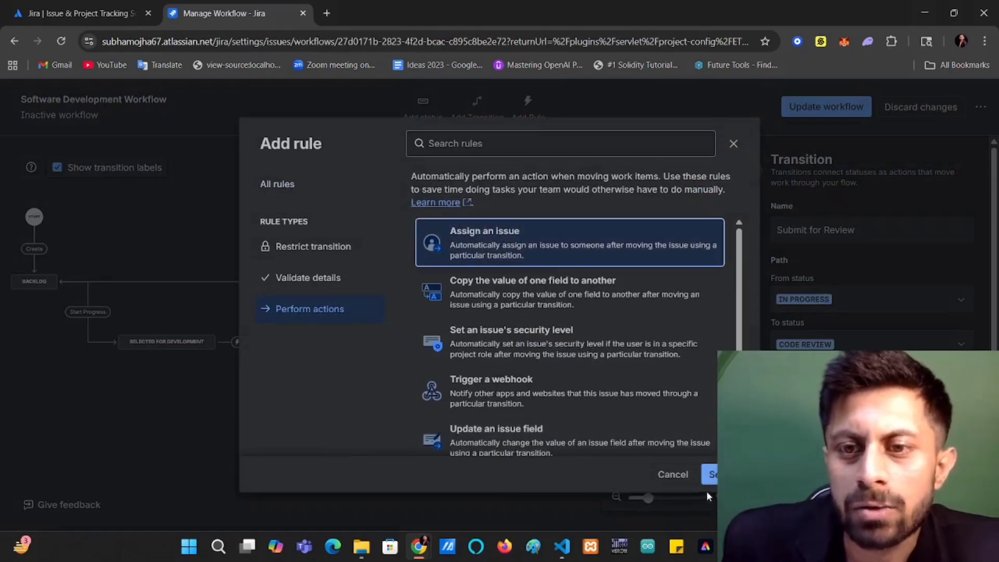
left_click(710, 474)
left_click(390, 274)
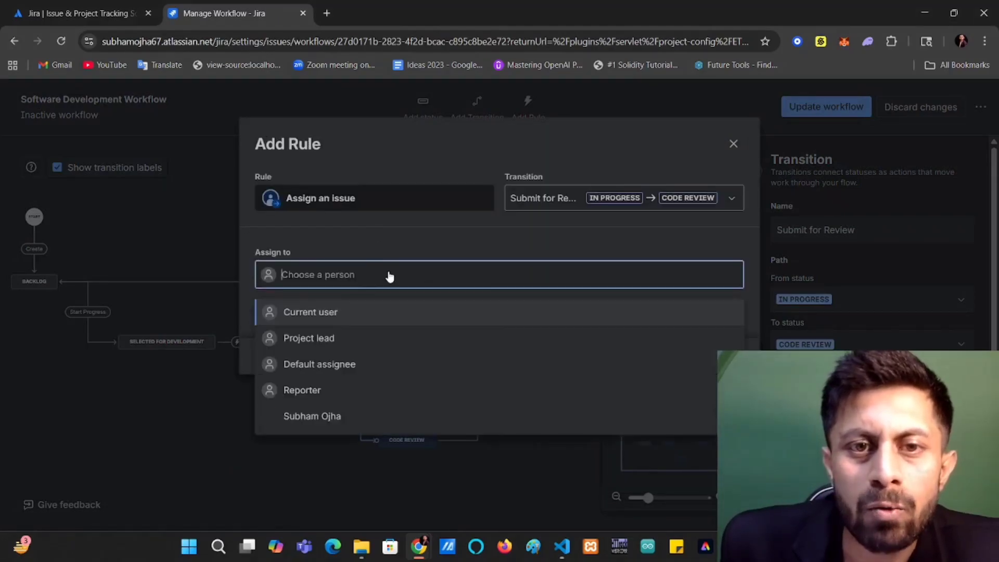
left_click(368, 338)
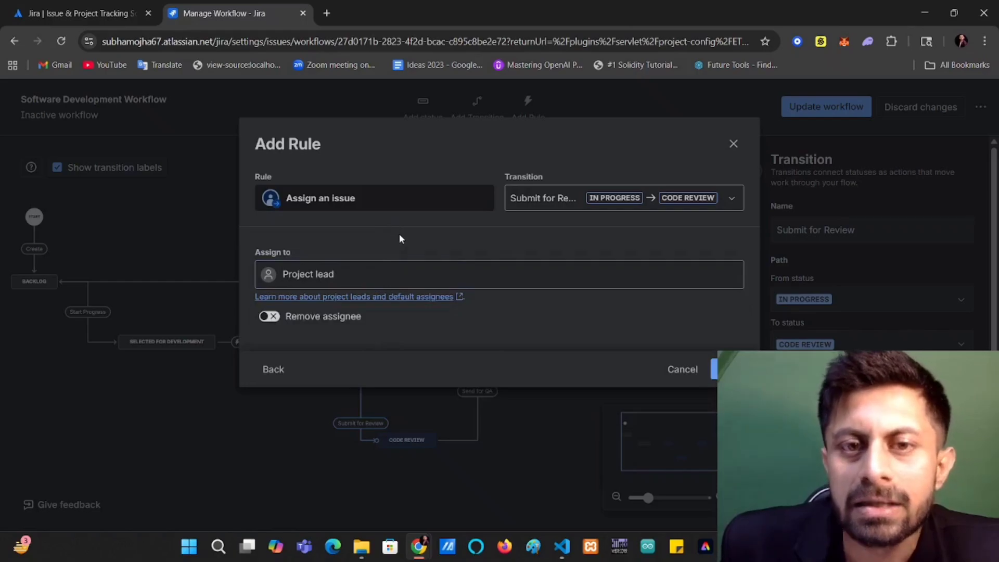
left_click(725, 370)
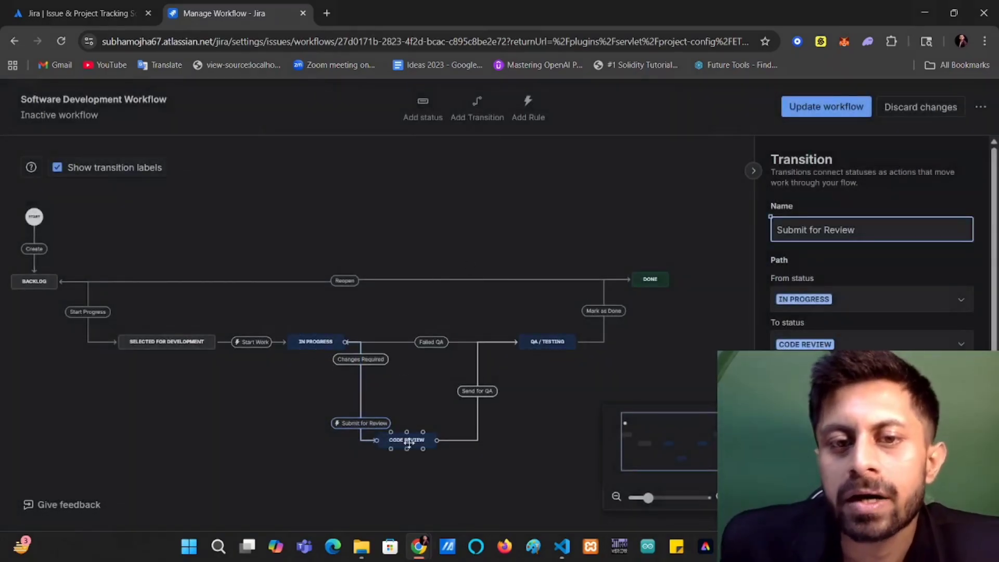
left_click(434, 377)
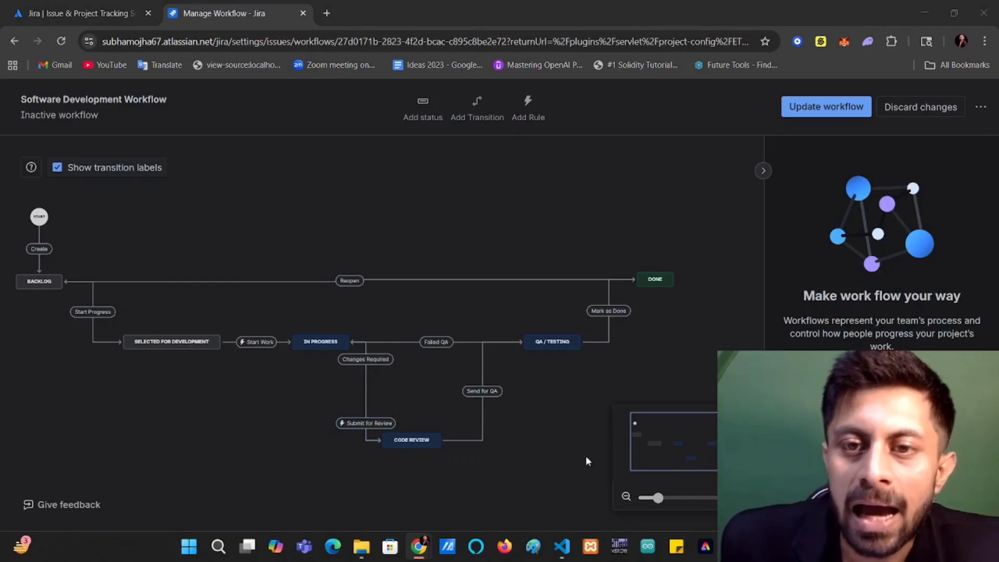
Rename the Mark as Done transition between QA / Testing and Done as "Release".
scroll(597, 412, "down", 1)
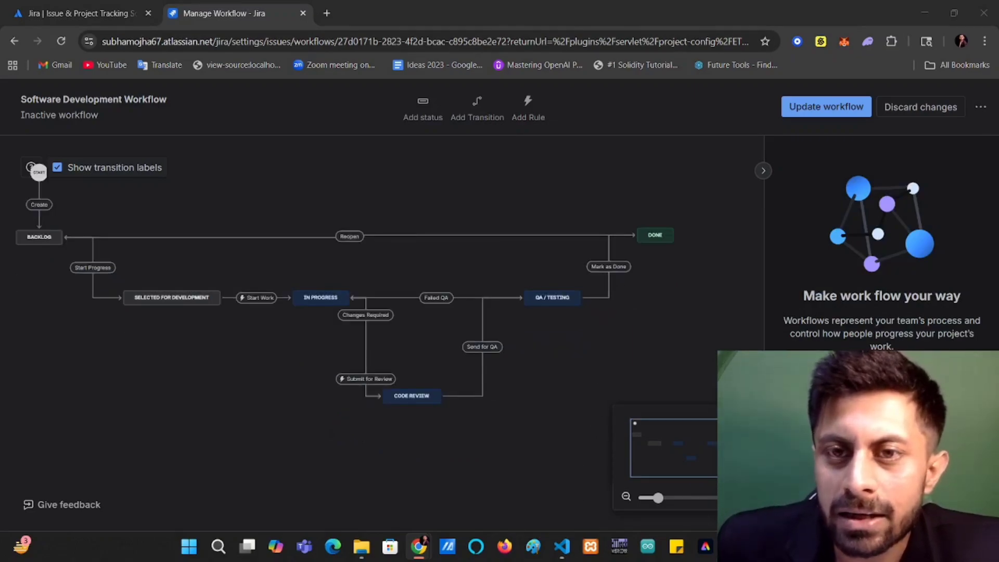
left_click(610, 267)
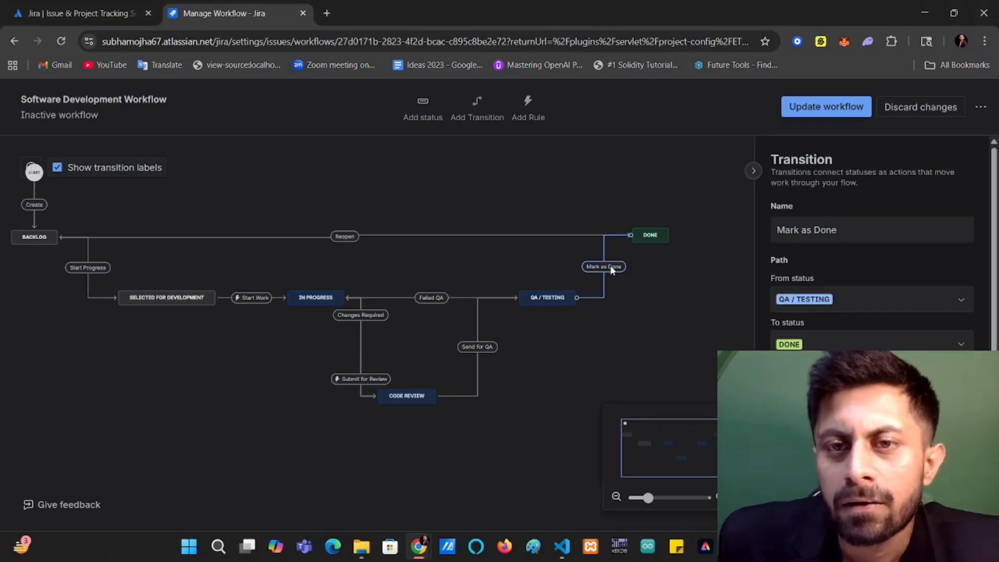
left_click(836, 225)
type("Re")
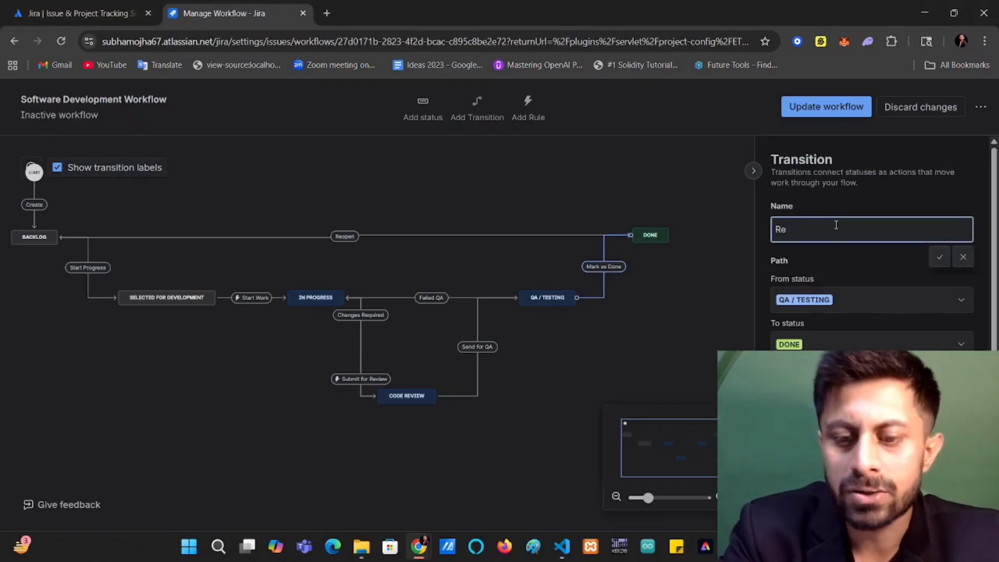
type("lease")
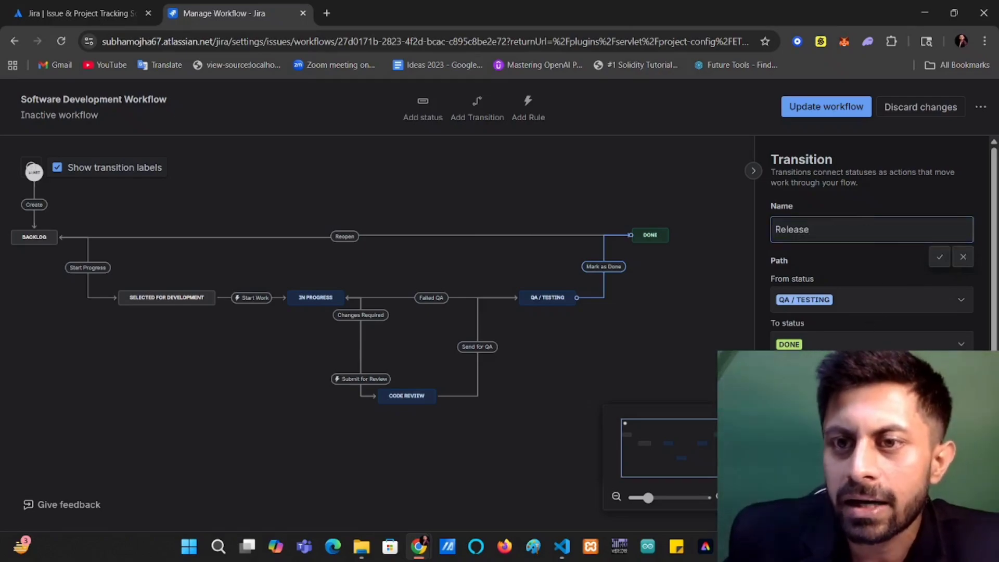
Add a "Restrict based on the status of subtasks" rule to the QA / Testing to Done transition, allowing subtask statuses Resolved and Done.
scroll(974, 346, "down", 1)
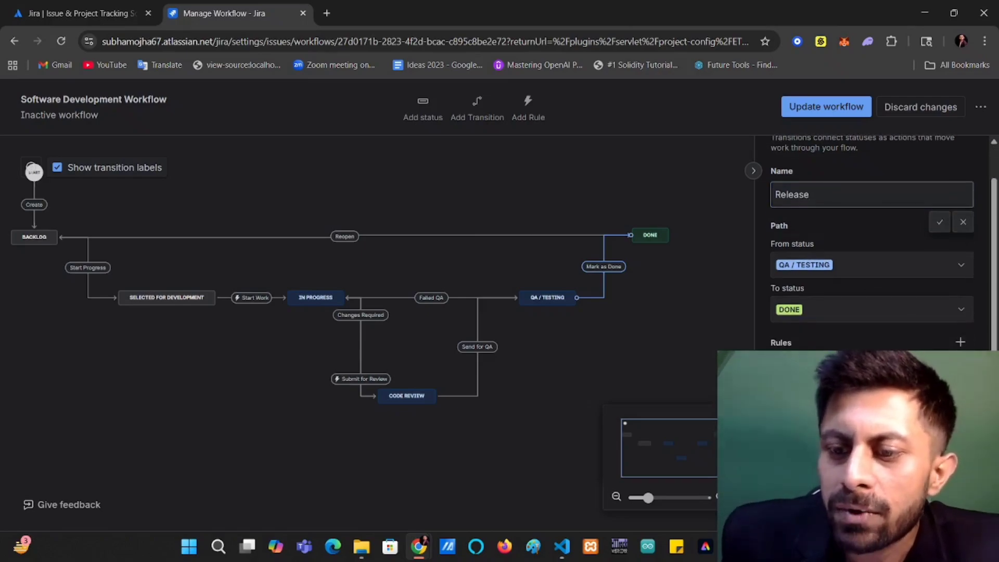
left_click(959, 344)
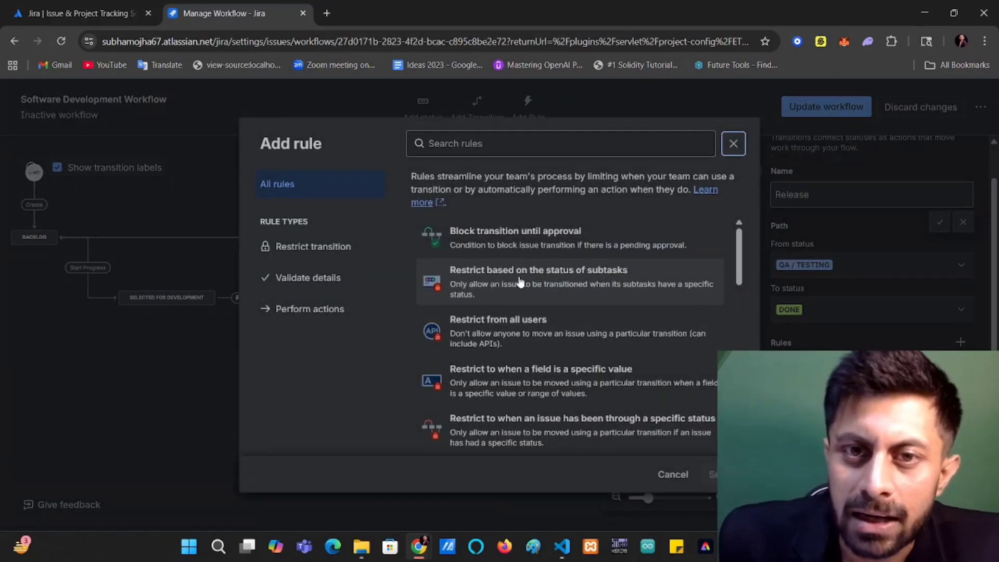
left_click_drag(518, 277, 522, 277)
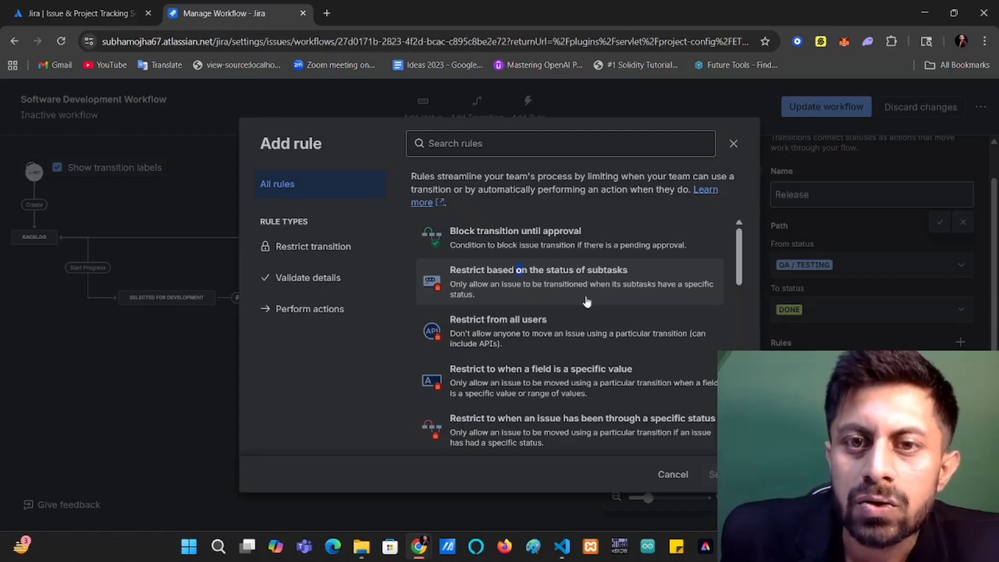
left_click(569, 295)
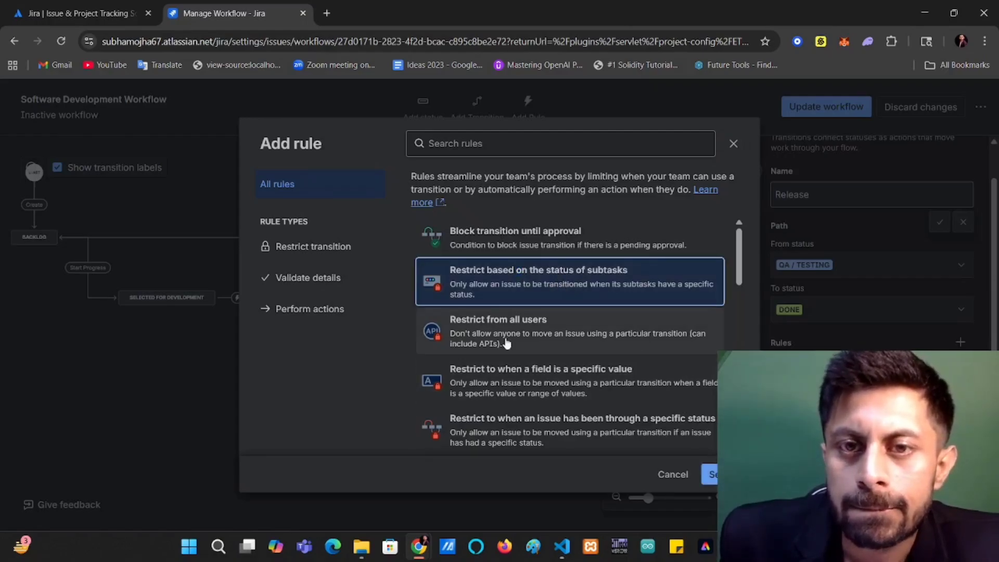
left_click(710, 474)
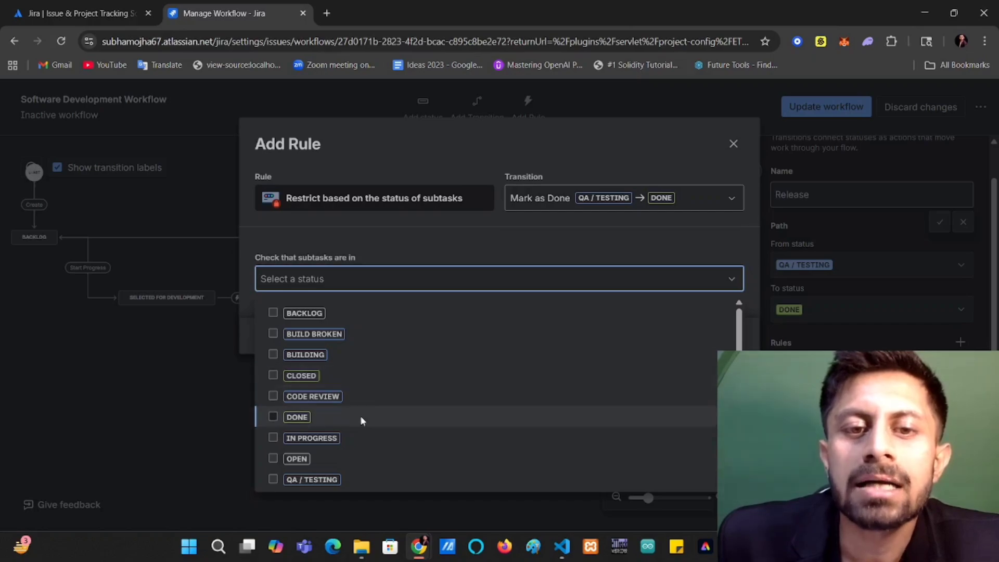
scroll(364, 469, "down", 2)
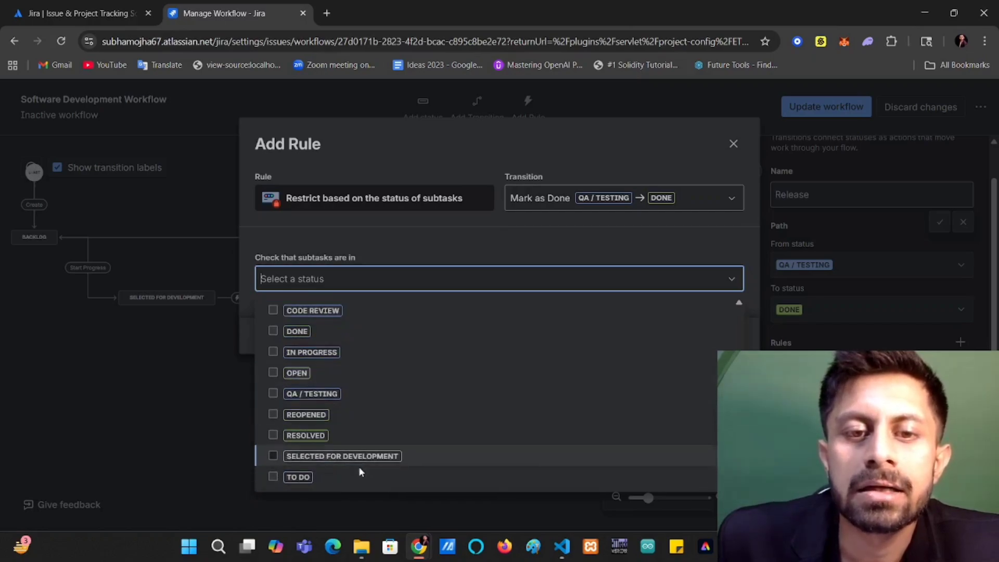
left_click(358, 436)
scroll(356, 438, "up", 2)
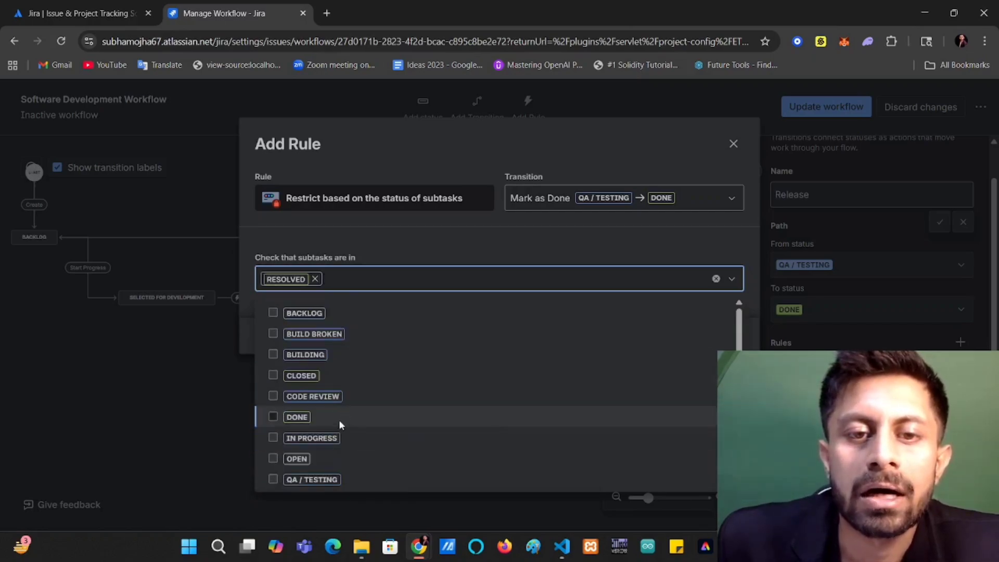
left_click(341, 419)
left_click(488, 231)
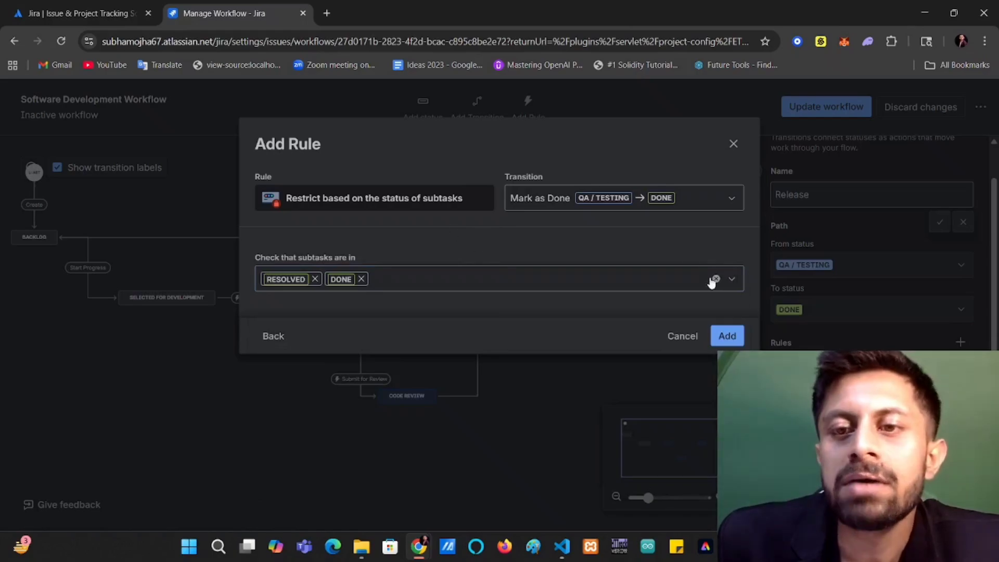
left_click(727, 332)
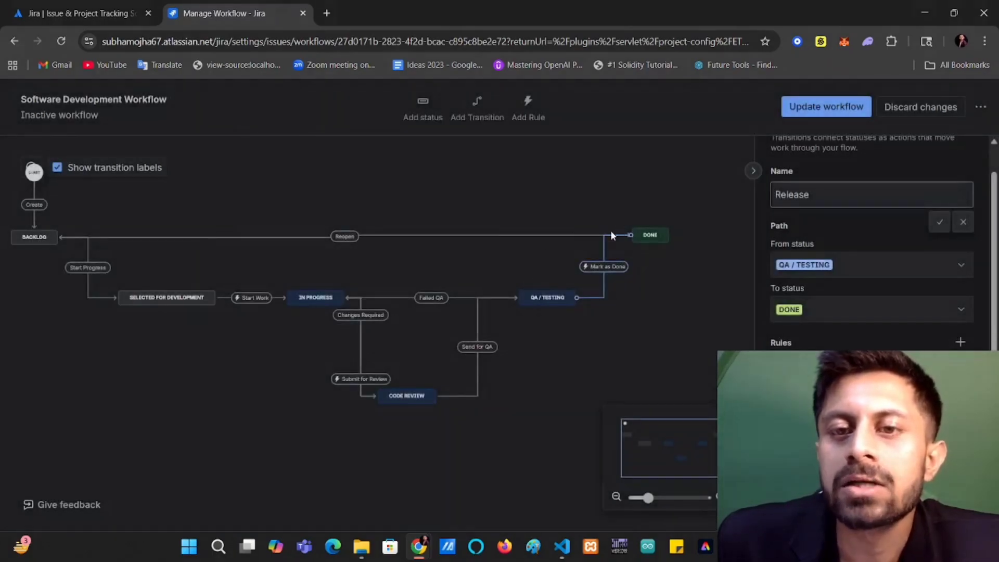
left_click(594, 192)
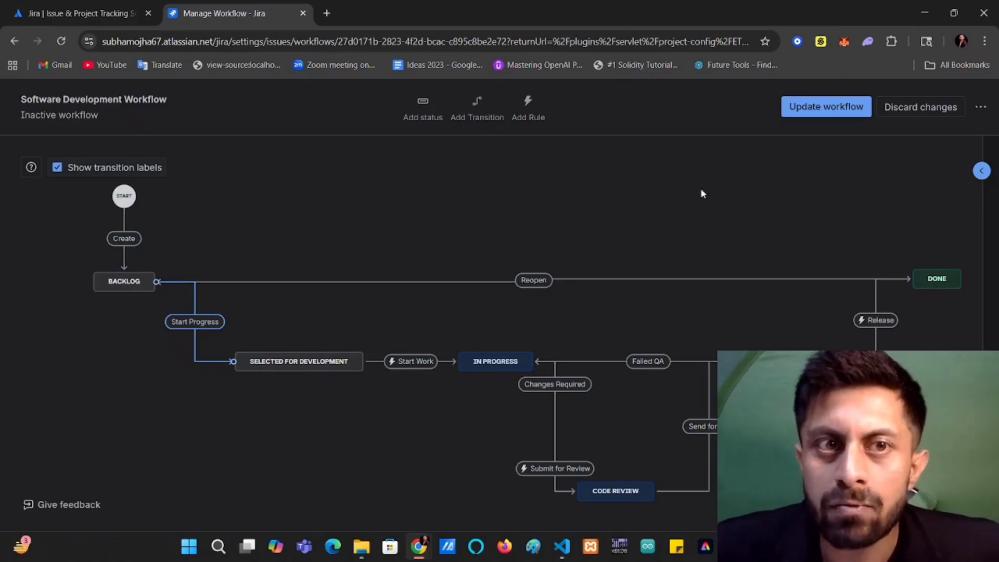
Update the Software Development Workflow and publish the project's draft workflow scheme, associating the migrated work types and statuses.
left_click(832, 108)
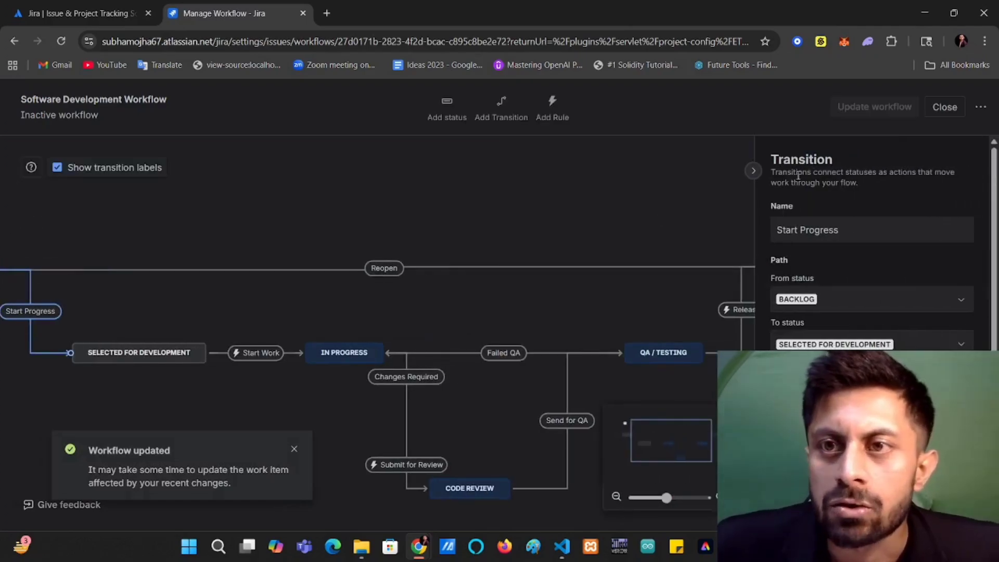
left_click(944, 106)
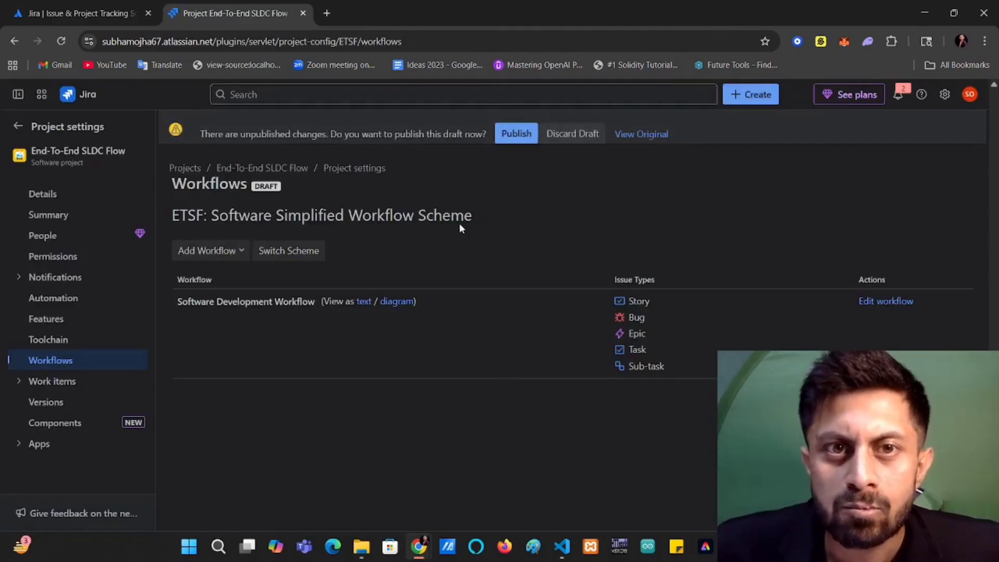
left_click(515, 134)
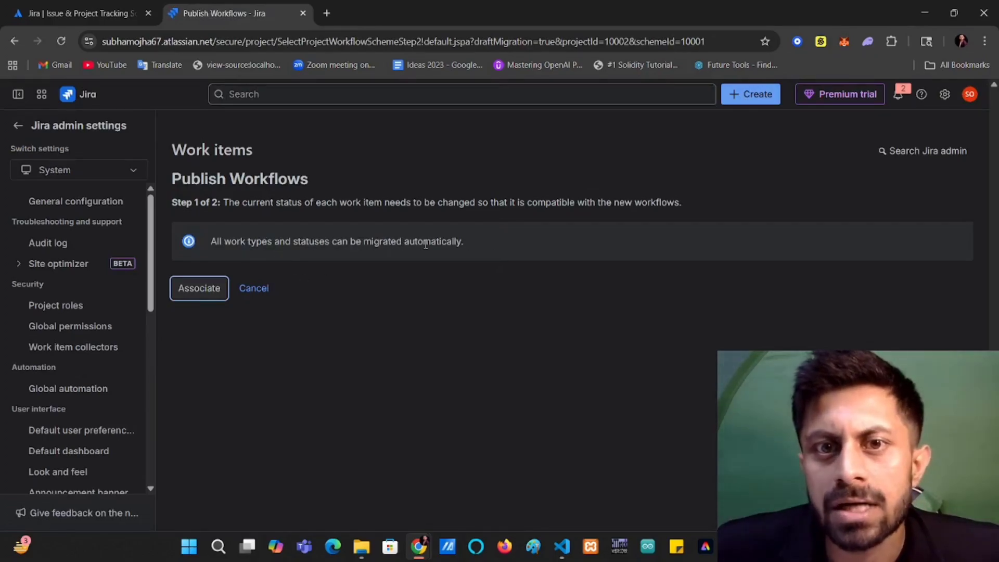
left_click(201, 288)
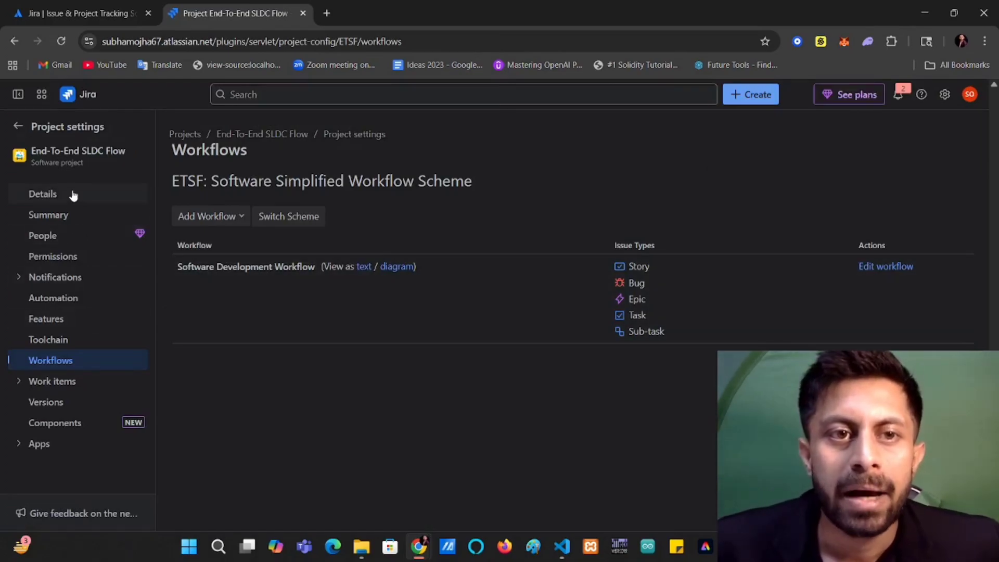
Return to the ETSF board and open the Columns layout in its board settings.
left_click(17, 127)
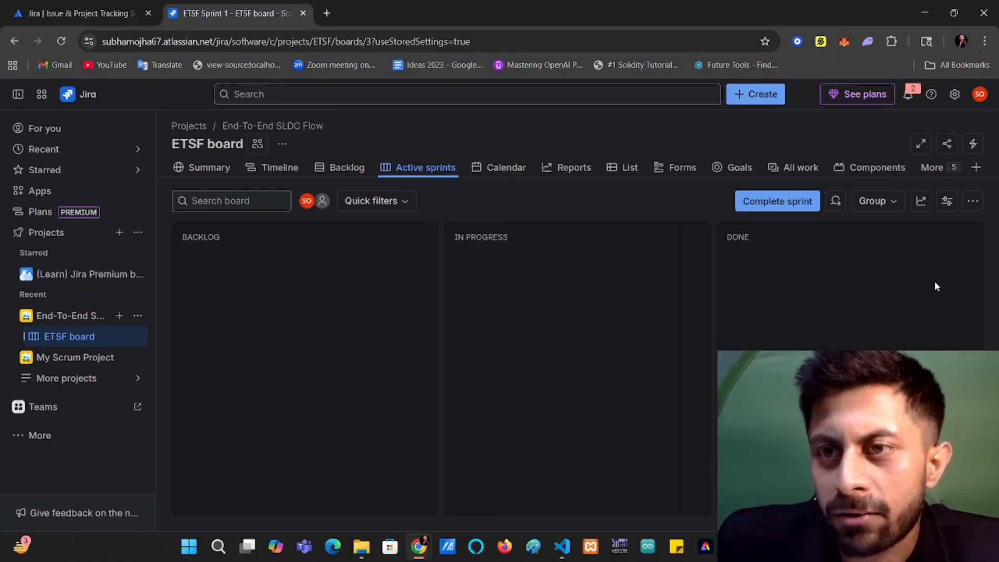
left_click(973, 202)
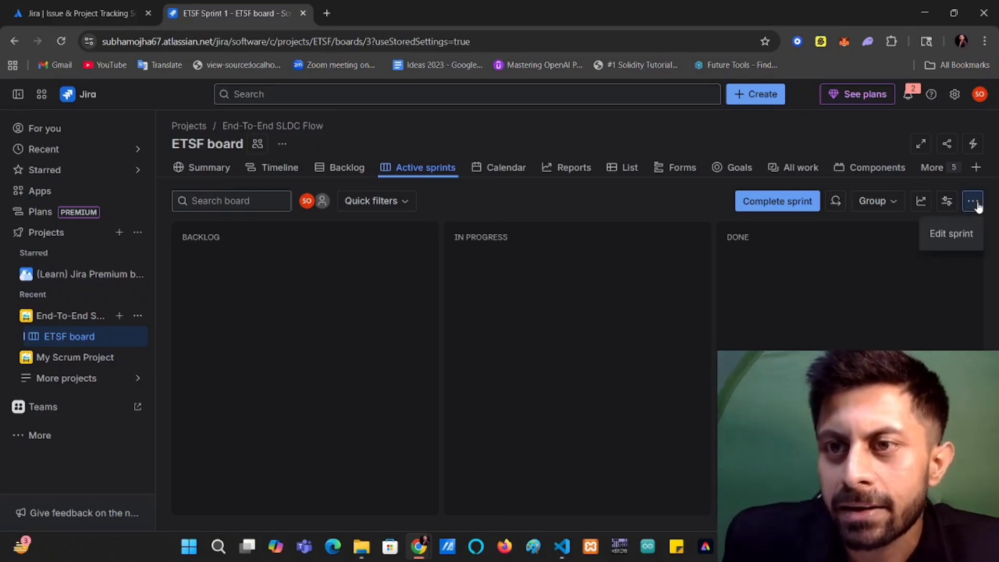
left_click(786, 271)
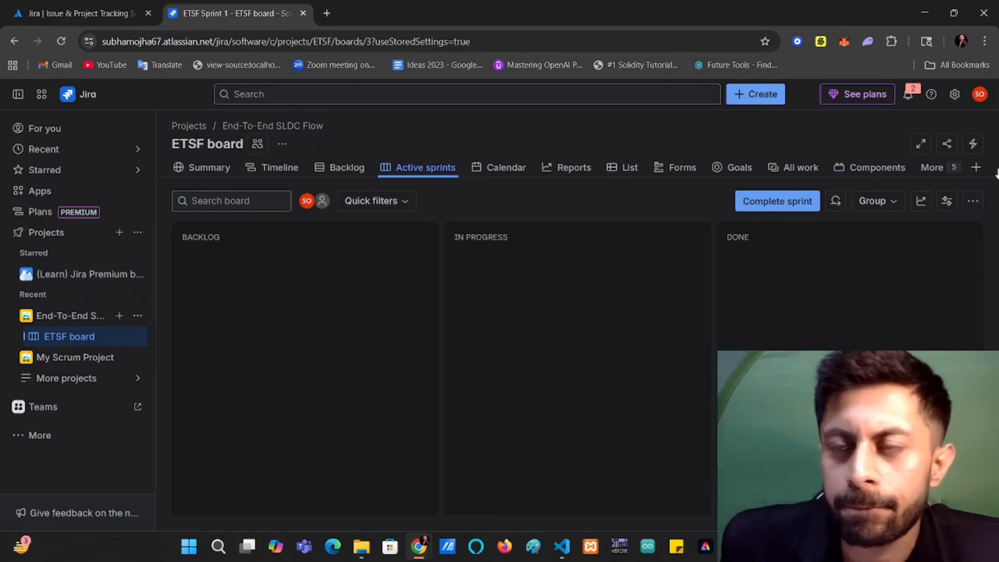
left_click(284, 143)
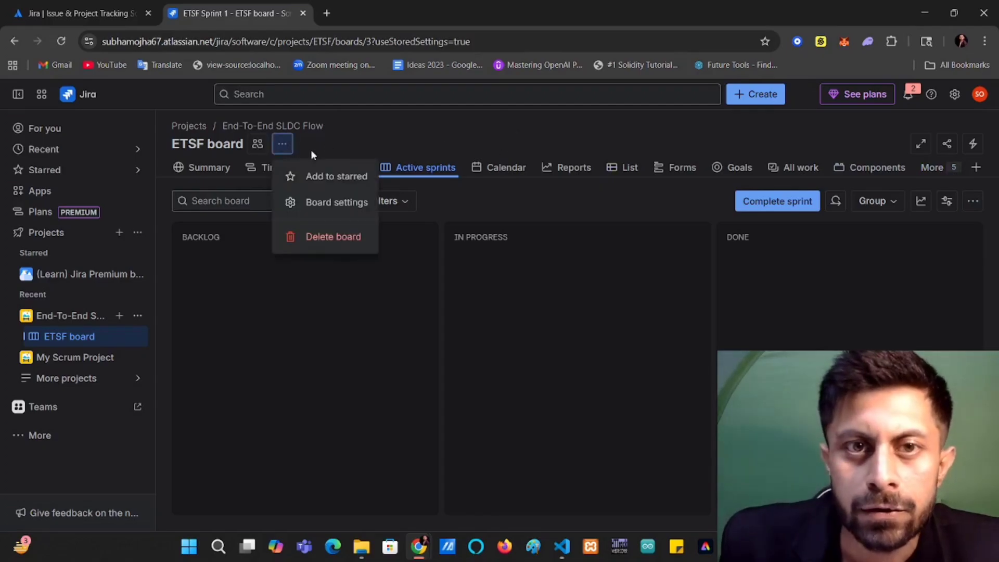
left_click(312, 202)
left_click(25, 268)
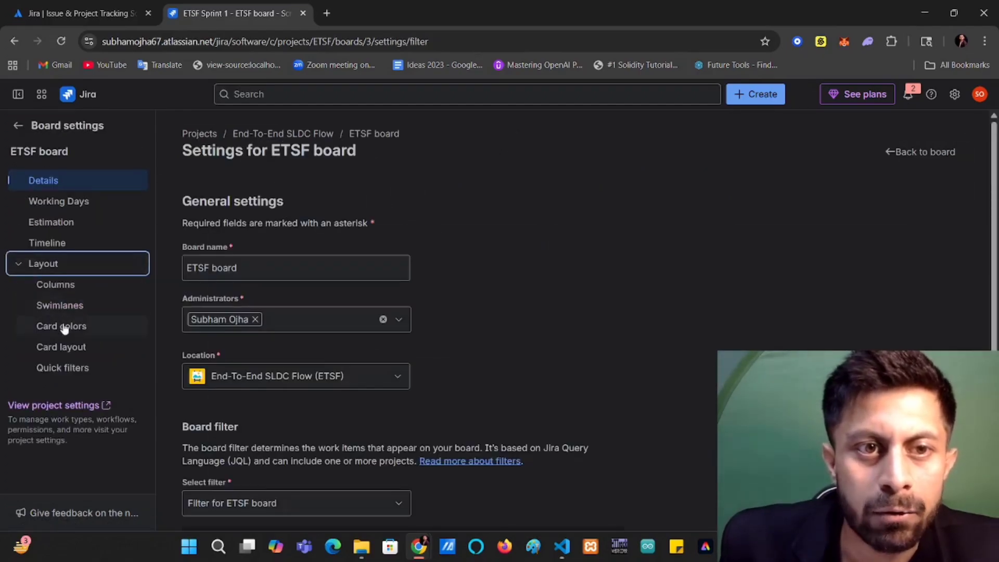
left_click(66, 286)
scroll(421, 340, "down", 5)
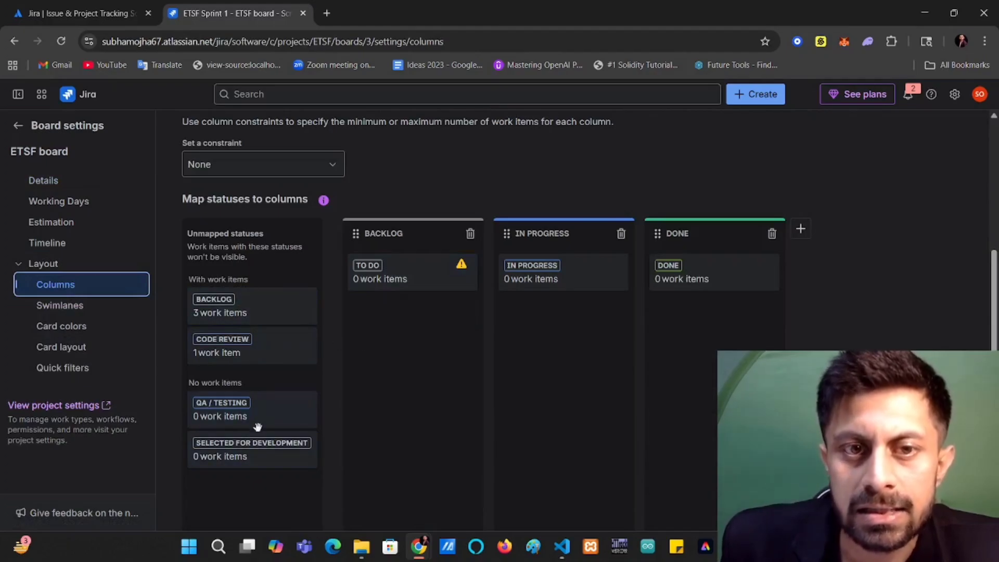
Add a board column named "Selected For Development" and place it between the Backlog and In Progress columns.
scroll(268, 363, "down", 1)
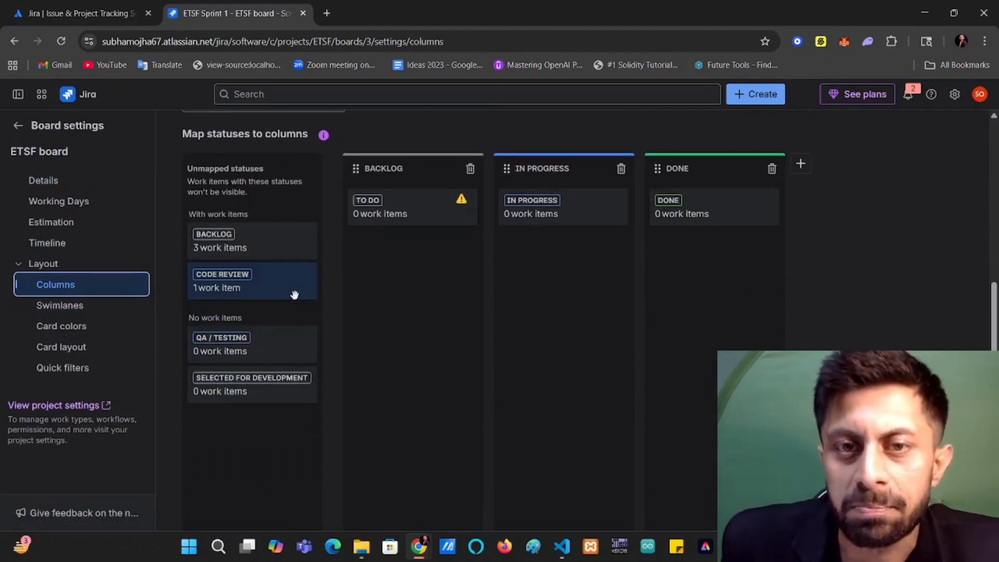
left_click(801, 171)
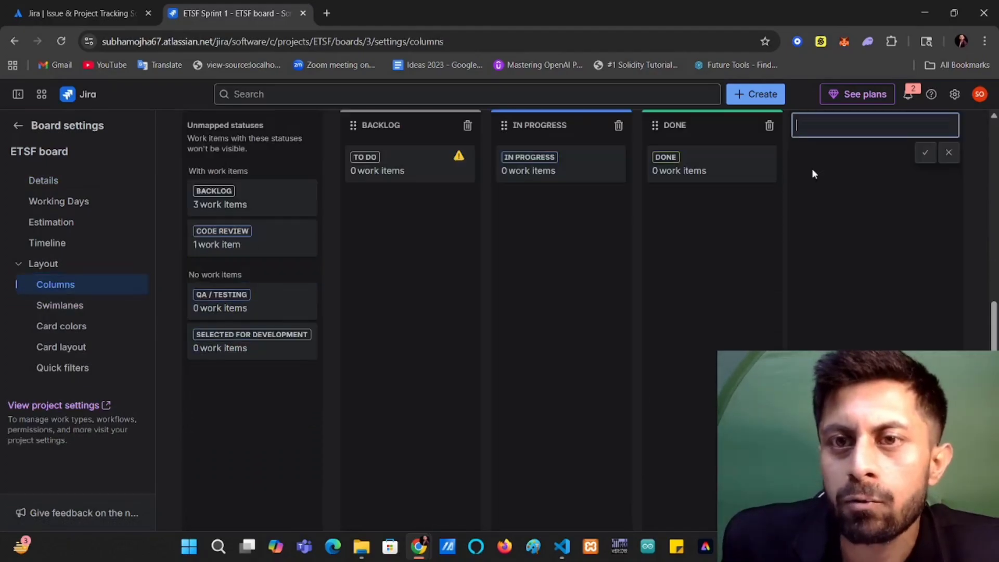
scroll(835, 239, "up", 1)
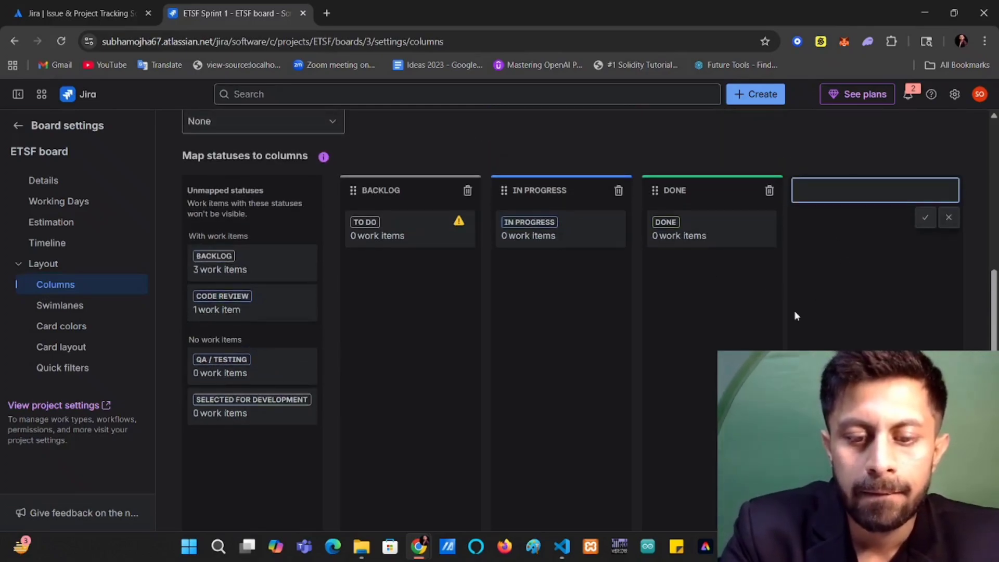
type("Monit")
key("BackSpace")
key("BackSpace")
key("BackSpace")
key("BackSpace")
key("BackSpace")
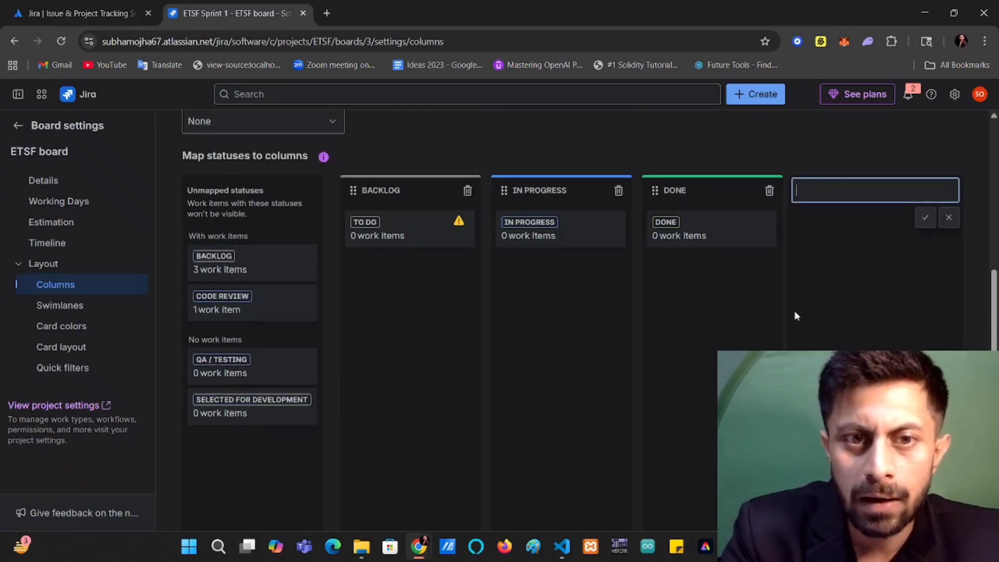
type("Selecte")
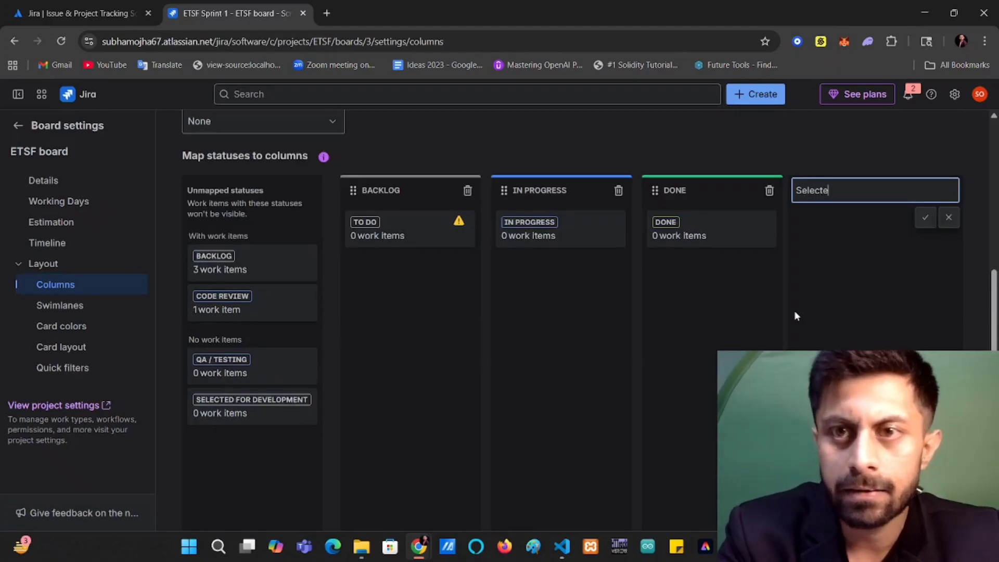
type("d F")
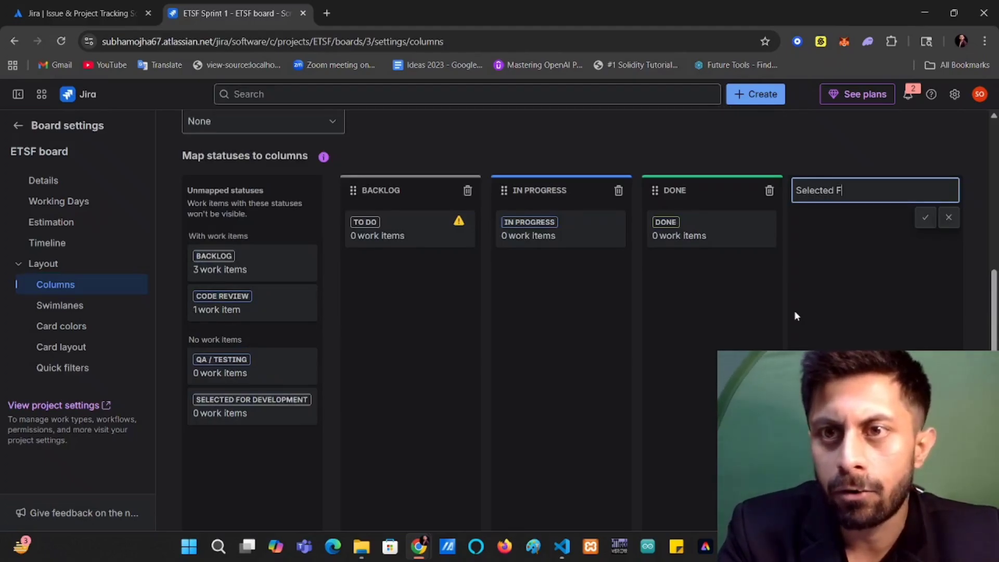
type("or Development")
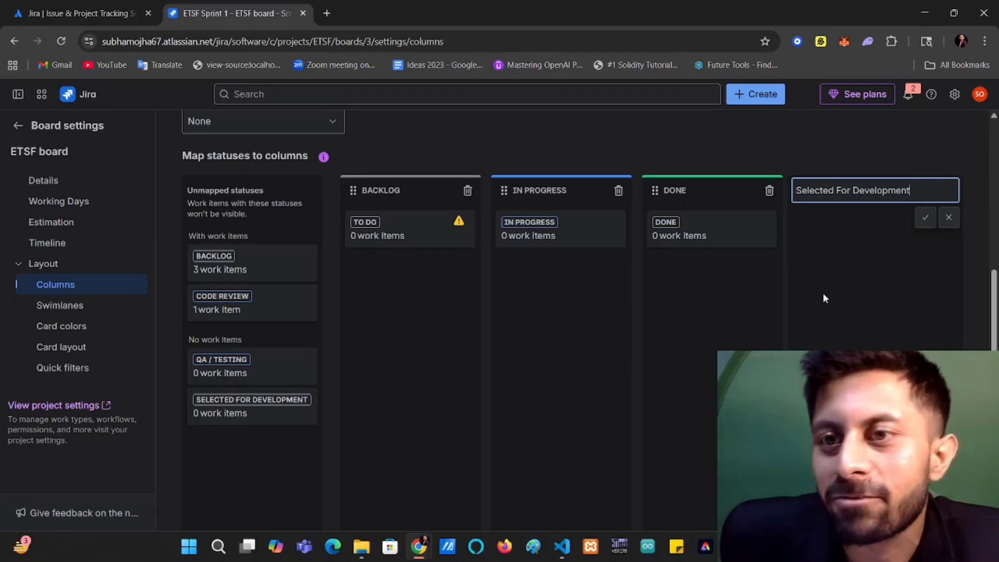
left_click(925, 217)
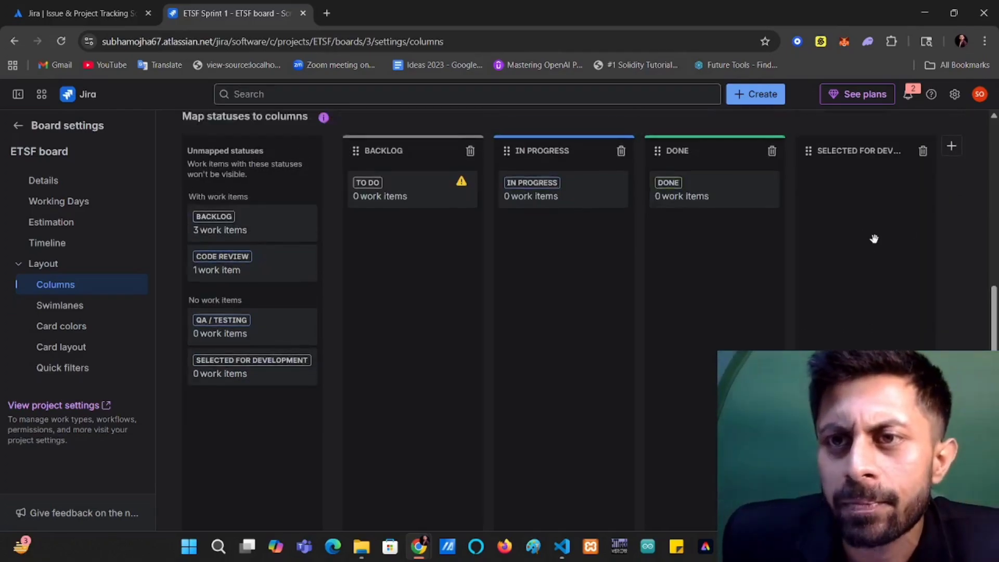
left_click_drag(867, 193, 553, 191)
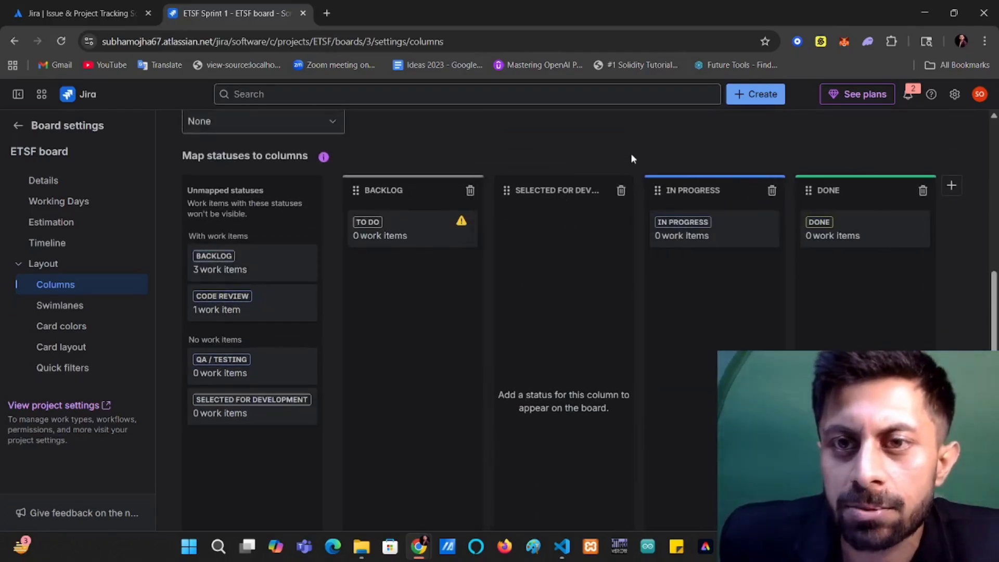
Add a board column named "QA" and place it between the In Progress and Done columns.
left_click(951, 190)
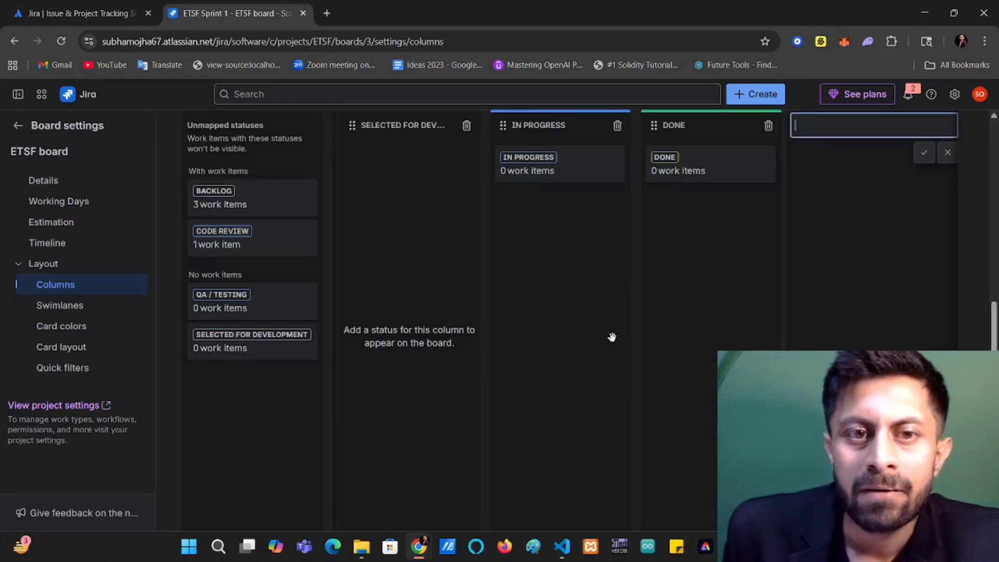
scroll(711, 331, "up", 2)
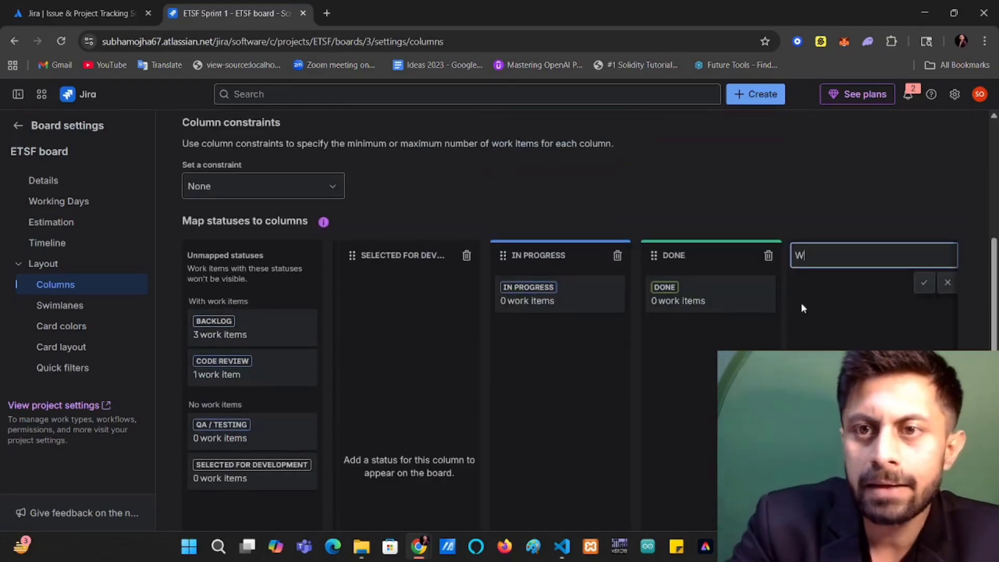
type("QA")
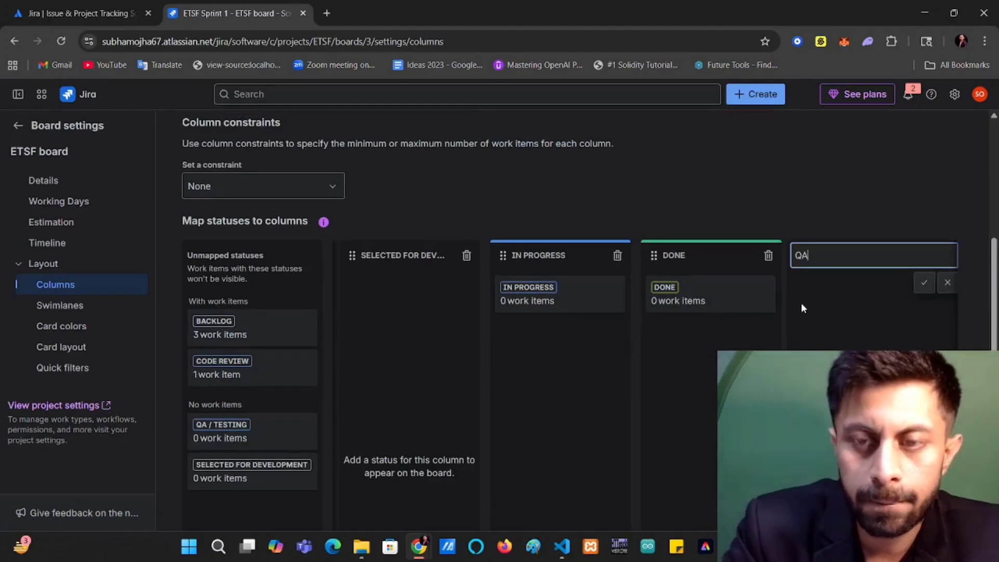
left_click(924, 282)
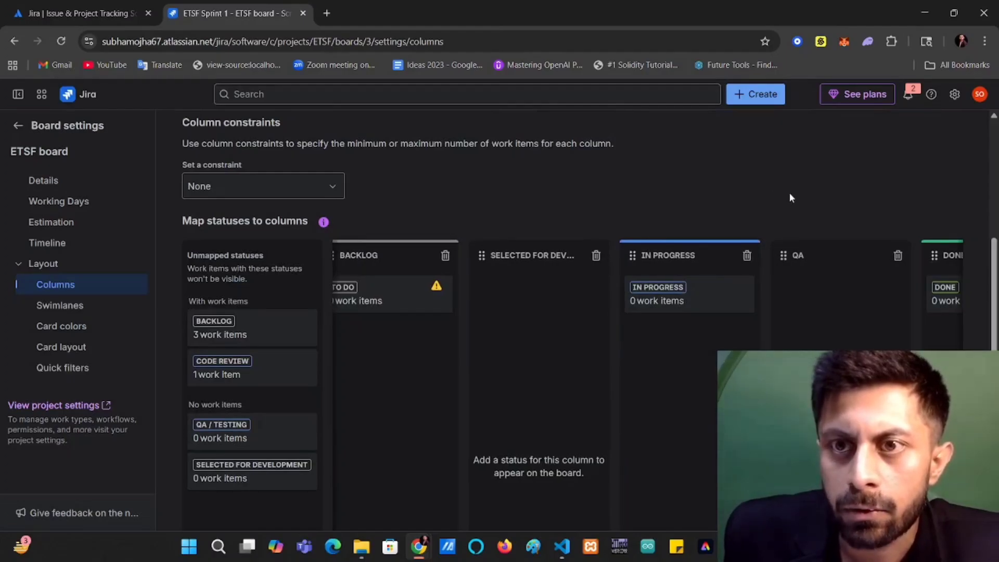
Add a board column named "Code Review" and place it between the In Progress and QA columns.
scroll(697, 246, "up", 1)
scroll(700, 242, "down", 1)
scroll(699, 239, "down", 1)
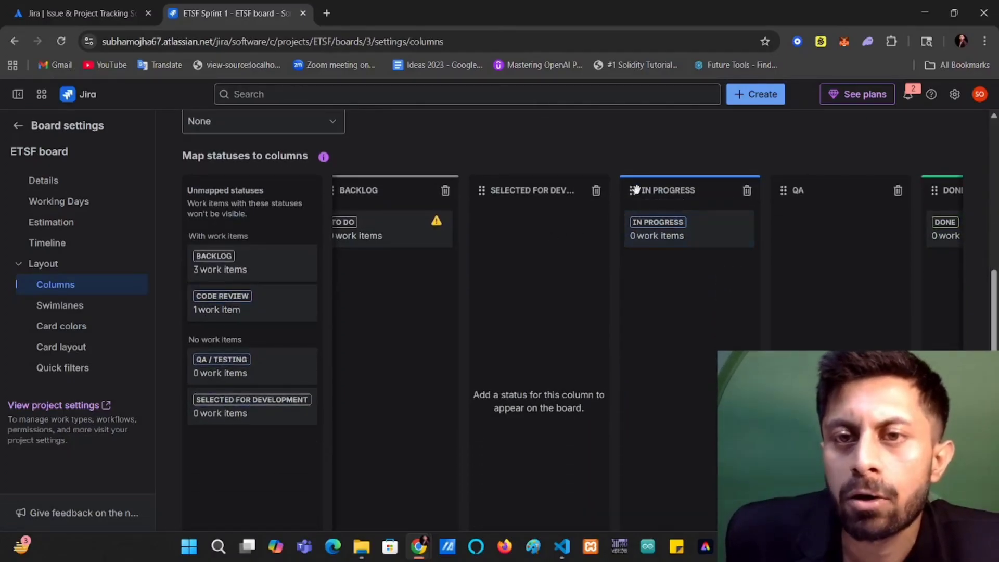
scroll(862, 222, "up", 1)
scroll(862, 222, "up", 1)
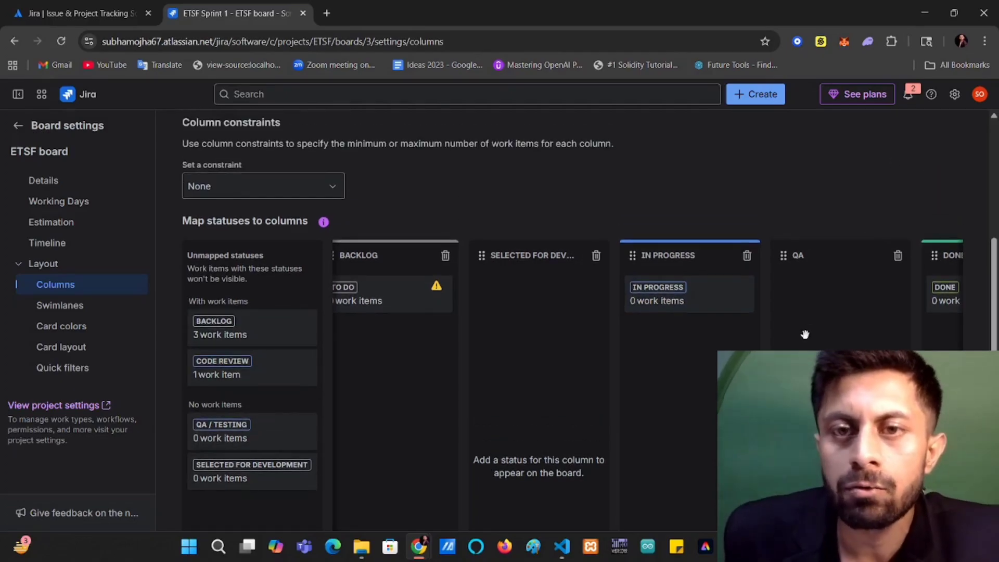
scroll(832, 333, "right", 2)
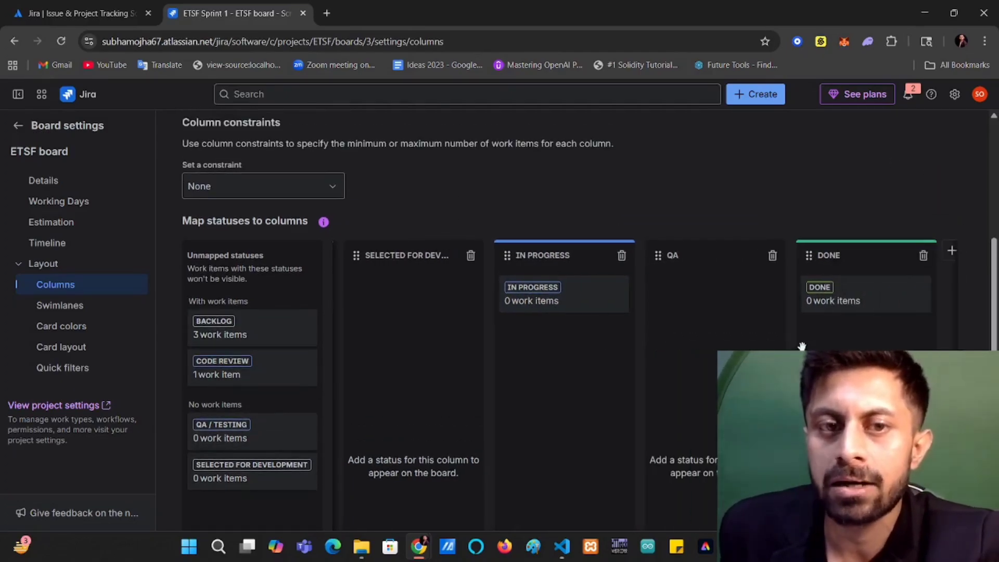
left_click(951, 250)
type("CODE")
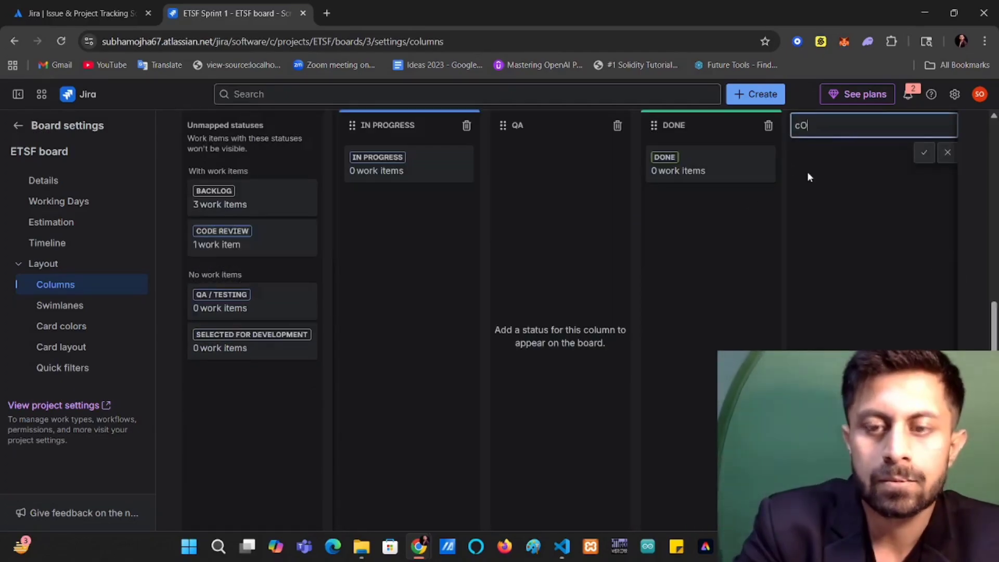
key("BackSpace")
key("BackSpace")
key("BackSpace")
type("od")
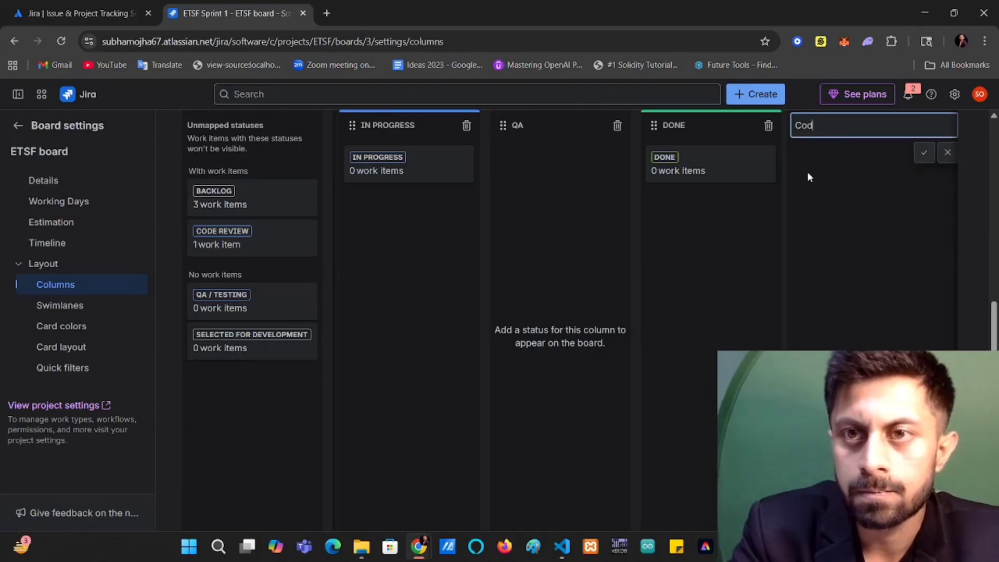
type("e Review")
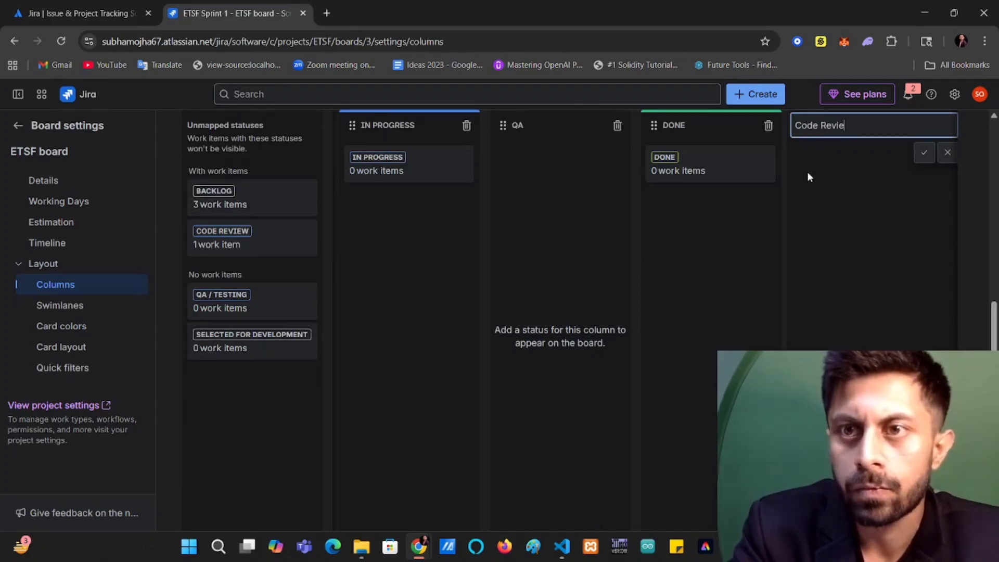
left_click(924, 154)
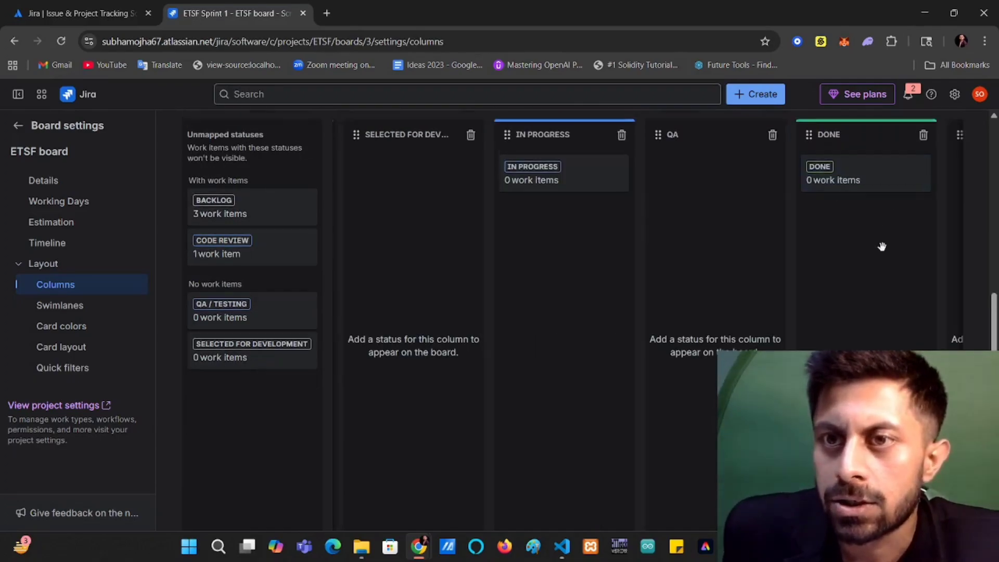
scroll(931, 266, "up", 3)
left_click_drag(960, 259, 645, 244)
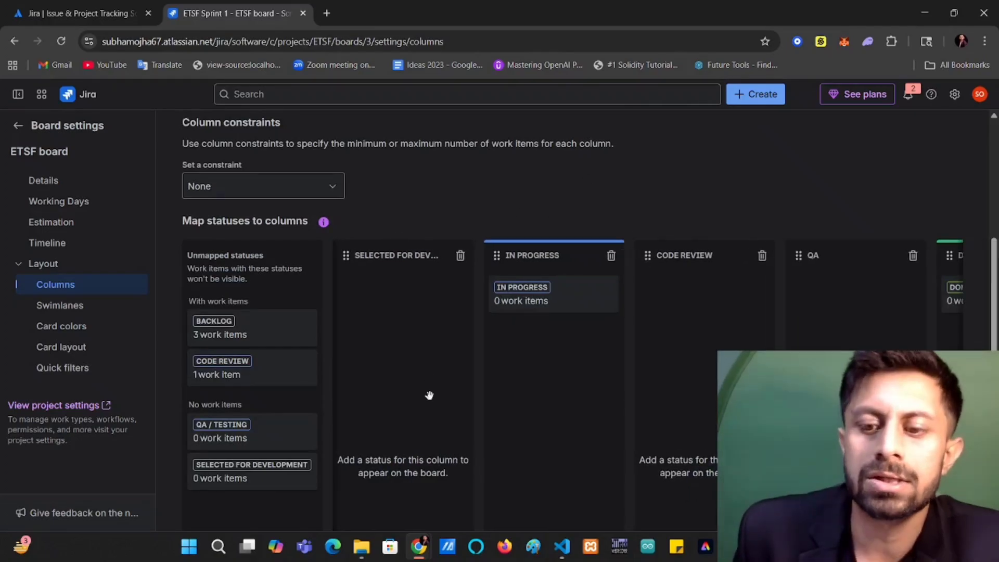
Map the unmapped Backlog status to the Backlog column and the QA / Testing status to the QA column.
scroll(432, 391, "left", 3)
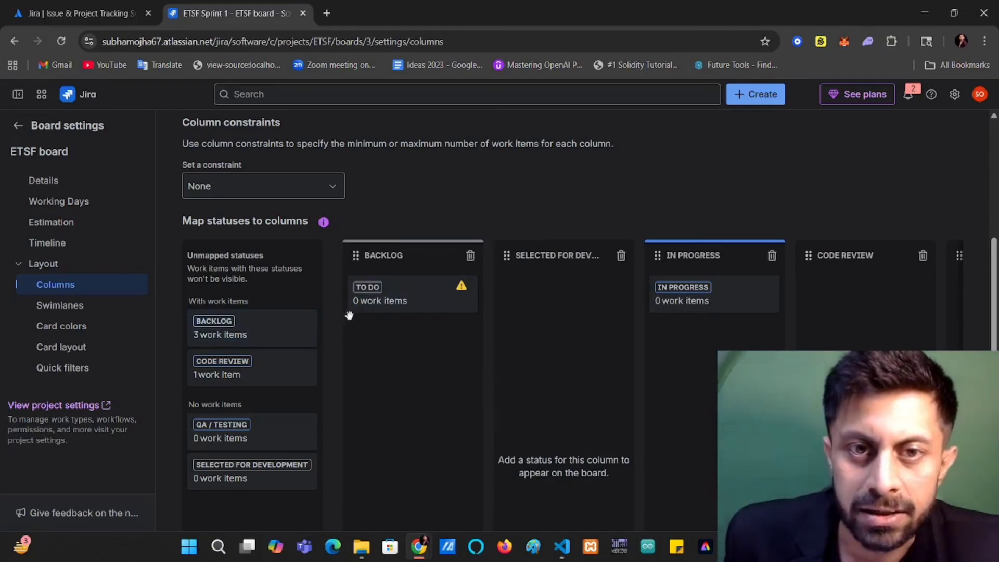
left_click_drag(273, 324, 416, 348)
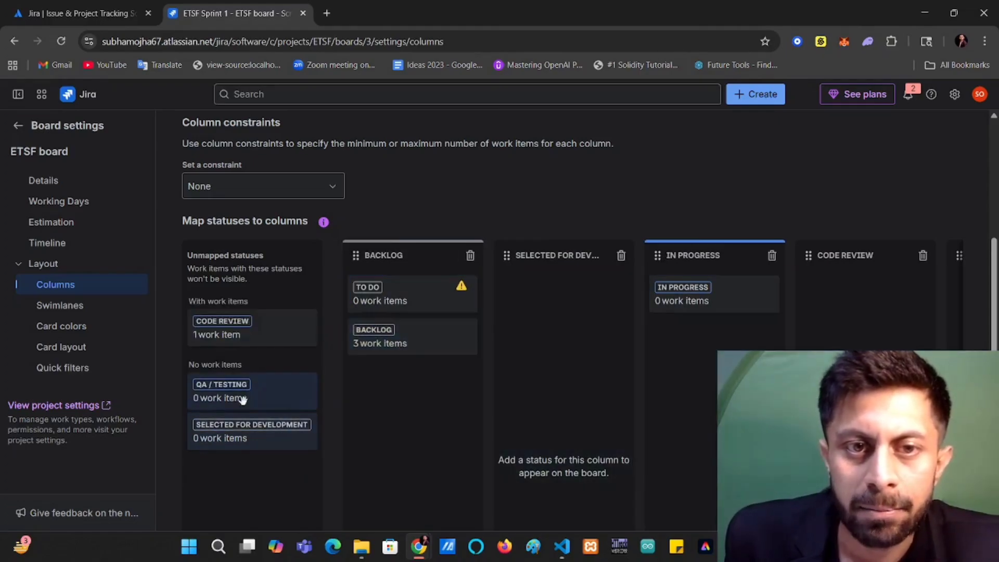
left_click_drag(269, 396, 738, 311)
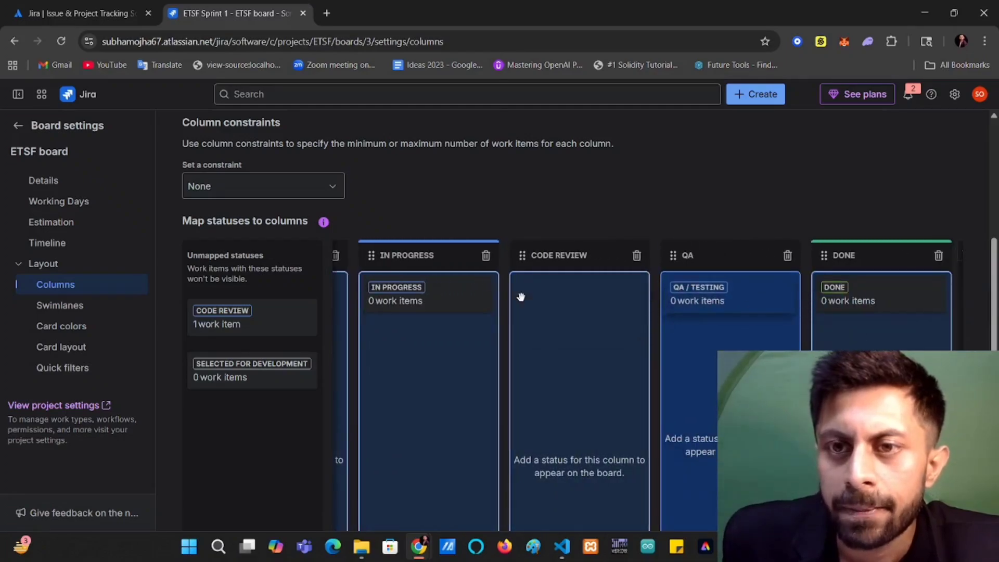
scroll(265, 397, "left", 5)
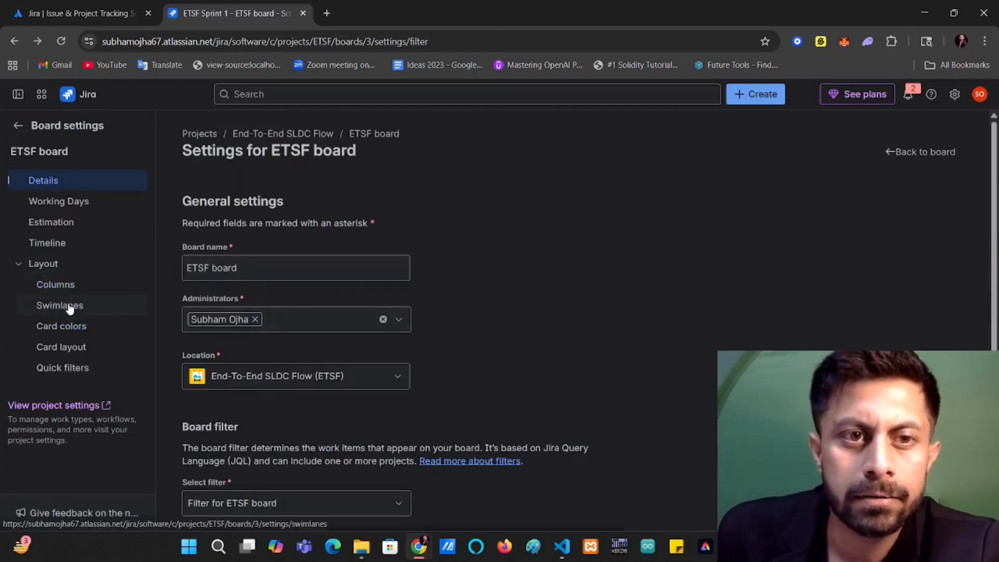
Reopen the Columns layout and map the Selected for Development and Code Review statuses to their matching columns.
left_click(72, 287)
scroll(394, 350, "down", 6)
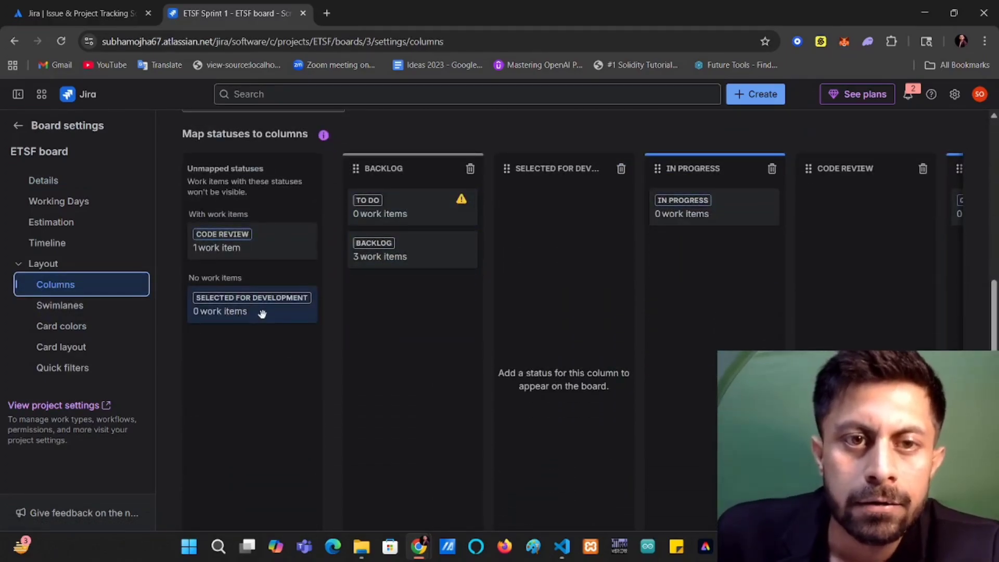
left_click_drag(264, 313, 572, 215)
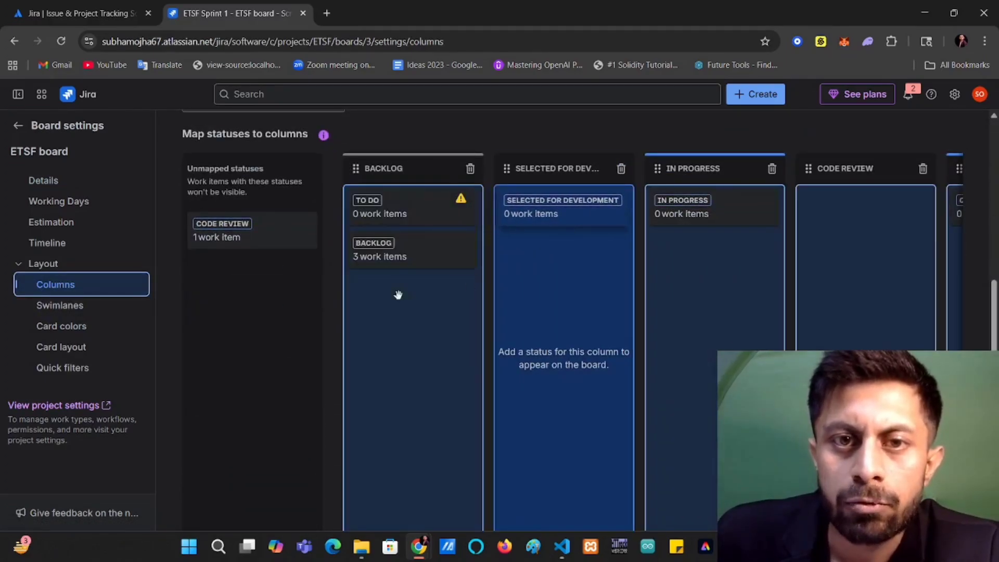
left_click_drag(246, 244, 650, 306)
scroll(633, 308, "right", 3)
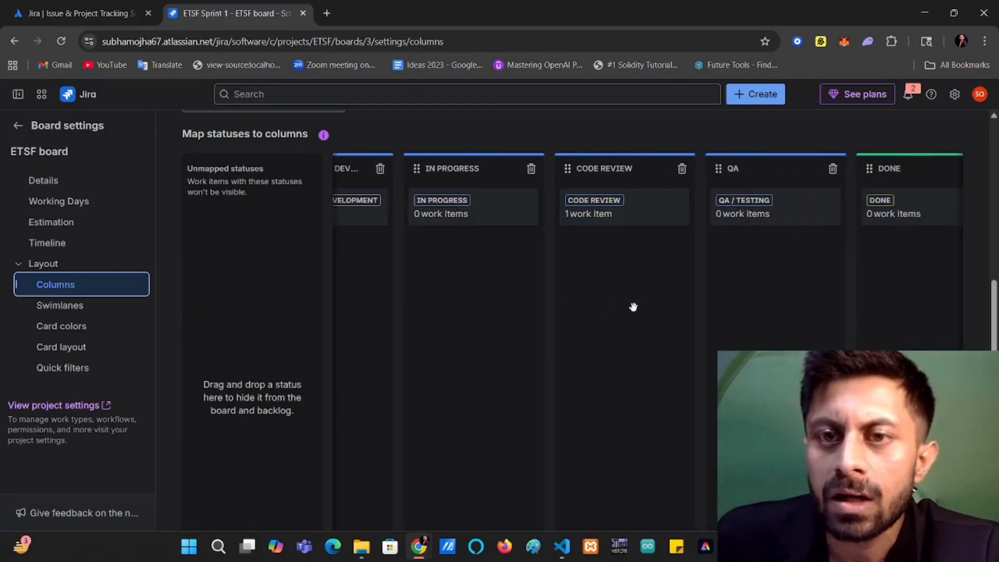
scroll(632, 307, "left", 5)
scroll(582, 312, "left", 1)
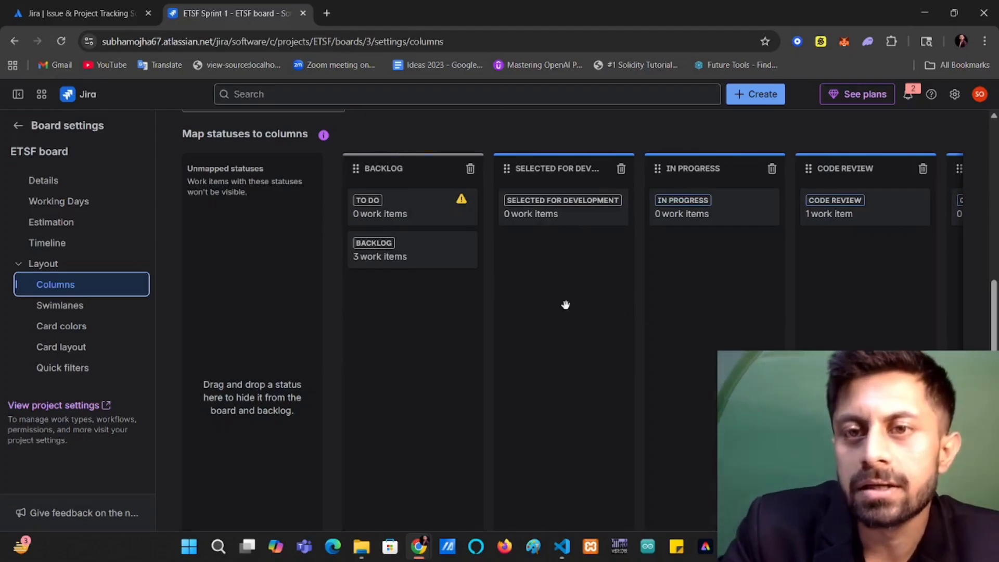
scroll(565, 304, "right", 3)
scroll(565, 304, "left", 3)
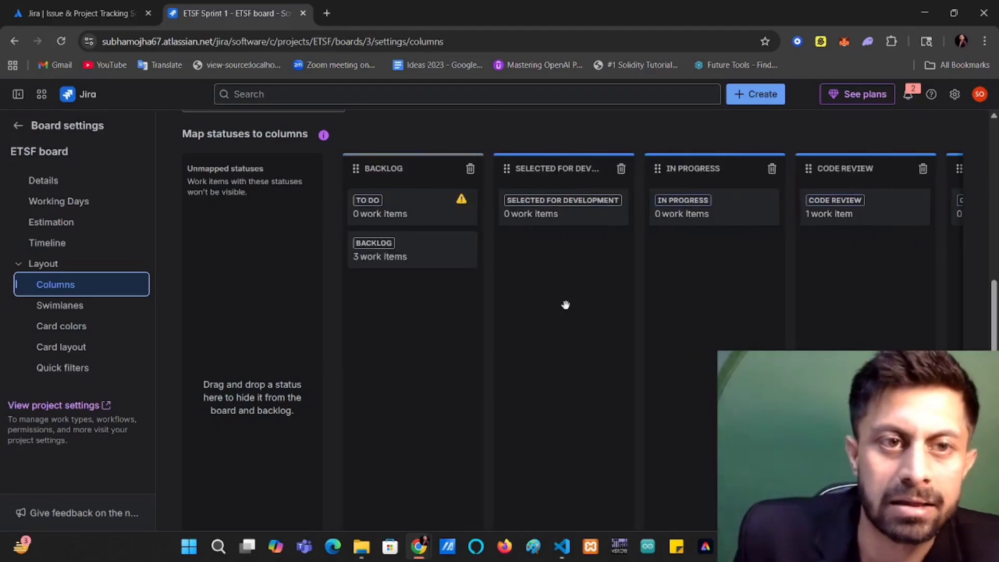
Leave the board settings and open the ETSF board's backlog at its Backlog section.
scroll(333, 250, "up", 4)
scroll(520, 277, "up", 3)
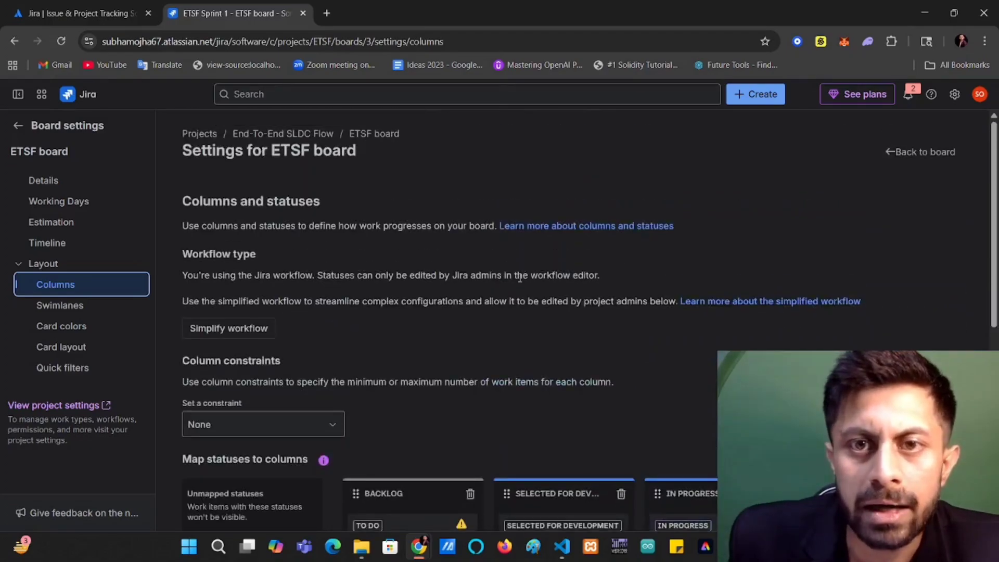
left_click(19, 130)
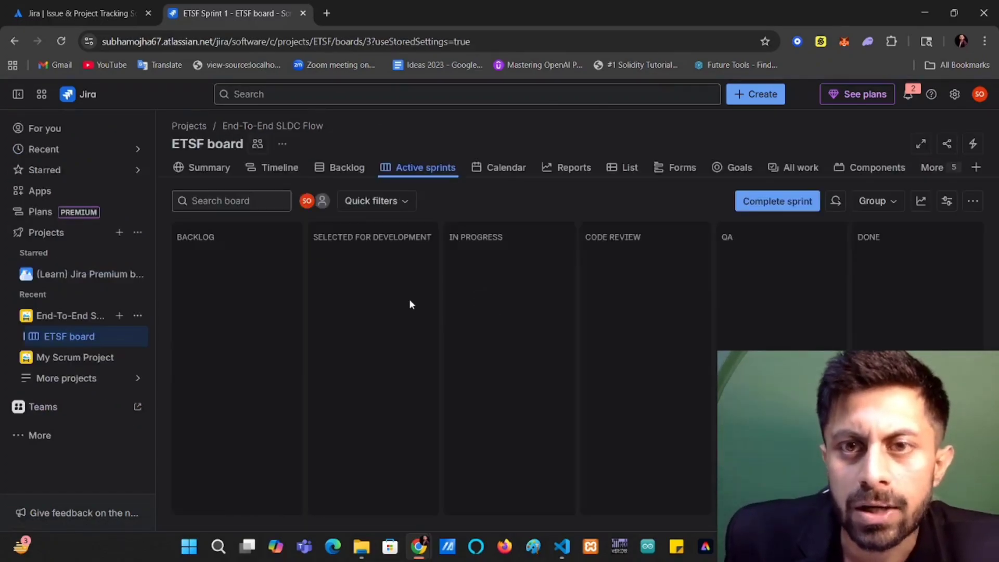
left_click(364, 166)
scroll(482, 340, "down", 1)
scroll(448, 341, "down", 1)
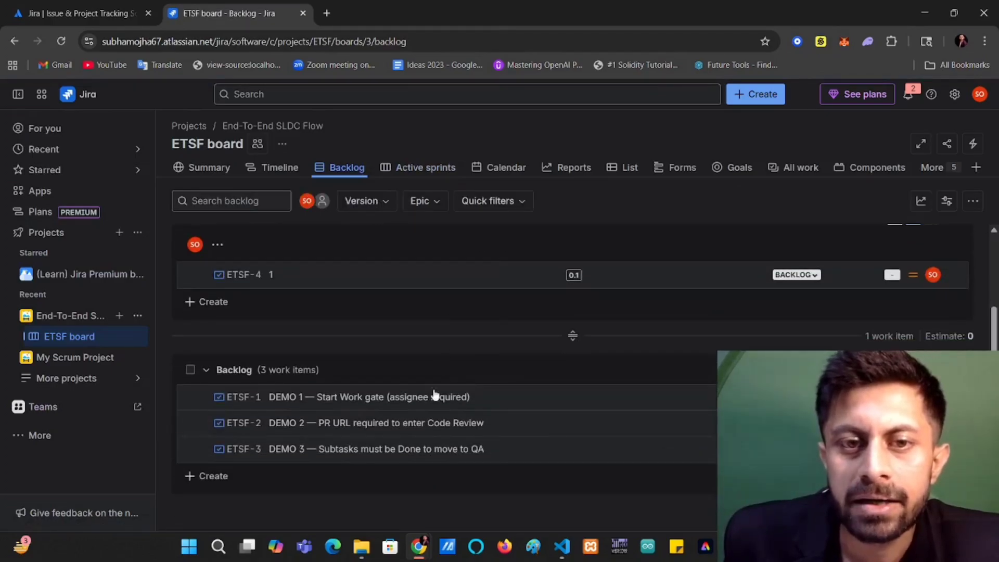
Create a work item titled "2FA - Add 2FA on User Login" in the Backlog section.
left_click(208, 476)
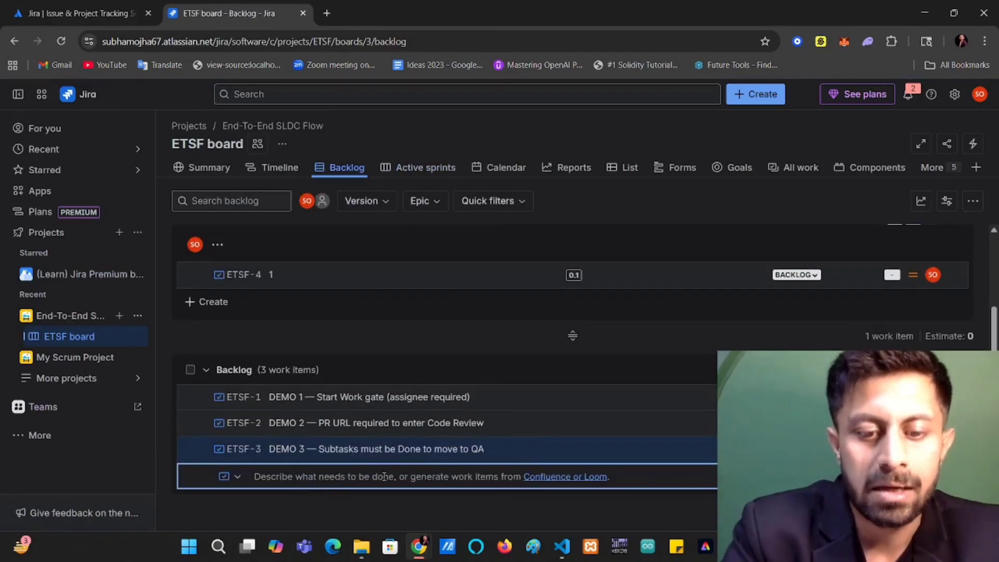
type("2FA - Add 2FA on User Log")
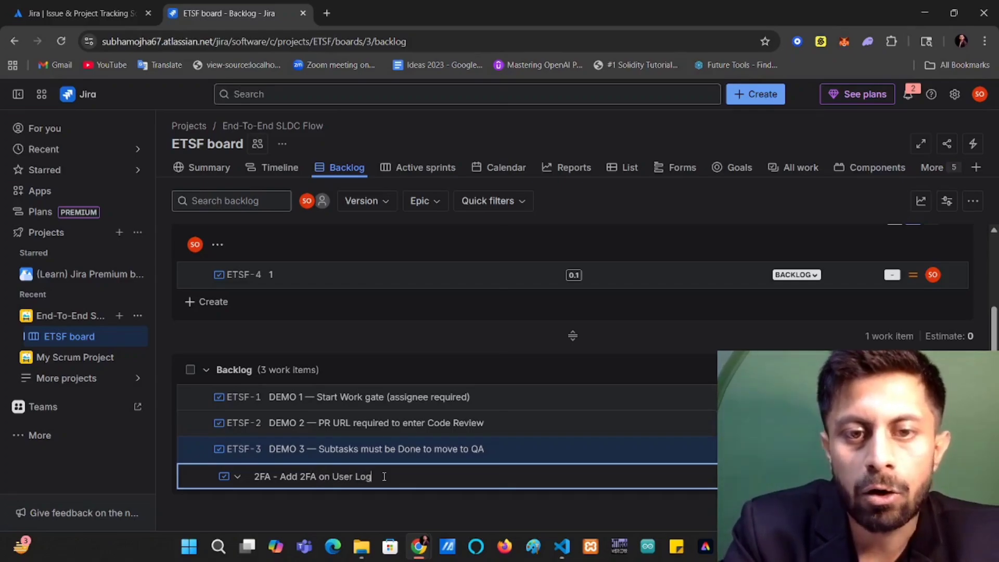
type("in")
left_click(413, 502)
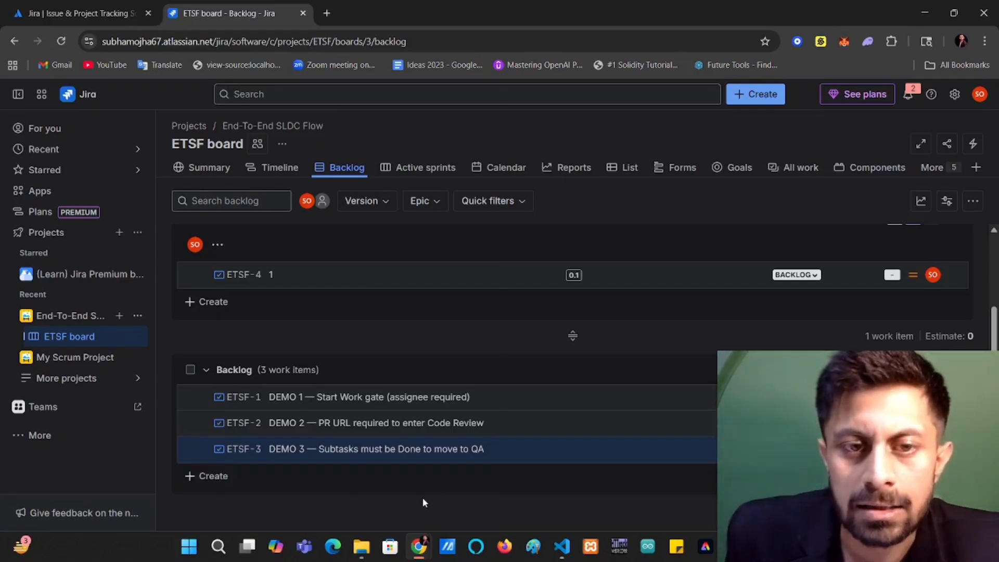
left_click(377, 487)
key("Return")
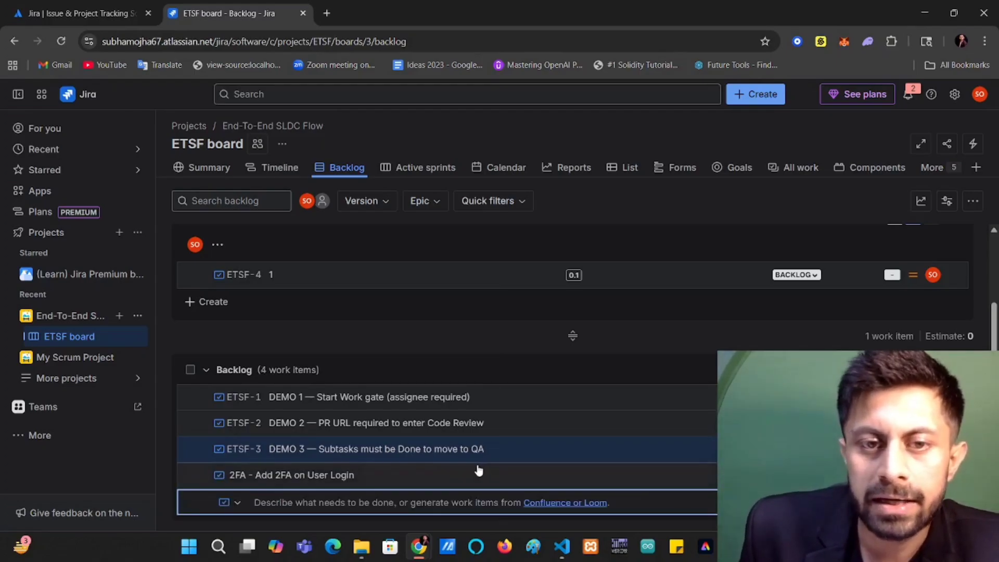
Move the "2FA - Add 2FA on User Login" item from the Backlog section into ETSF Sprint 1.
scroll(419, 483, "up", 2)
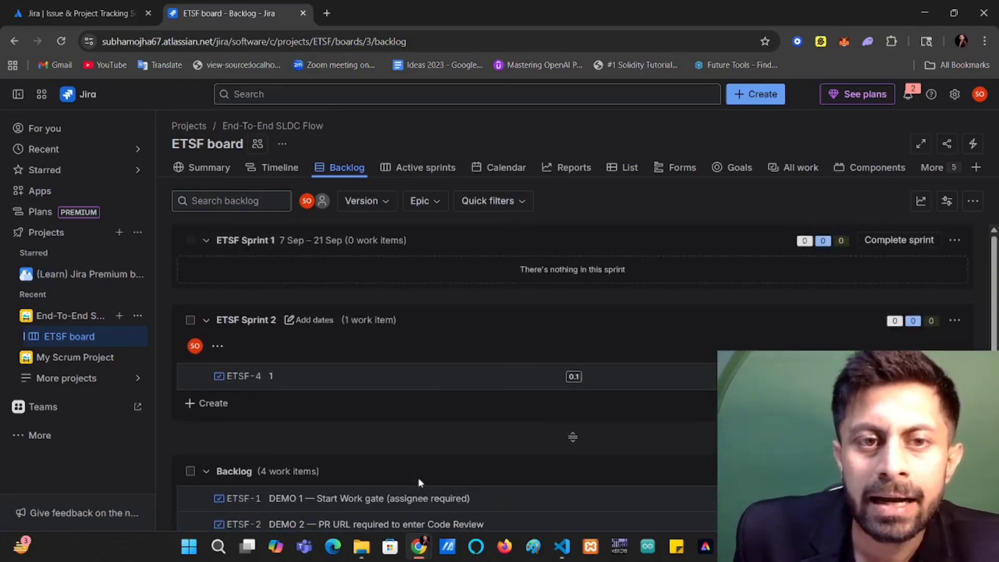
scroll(406, 449, "down", 3)
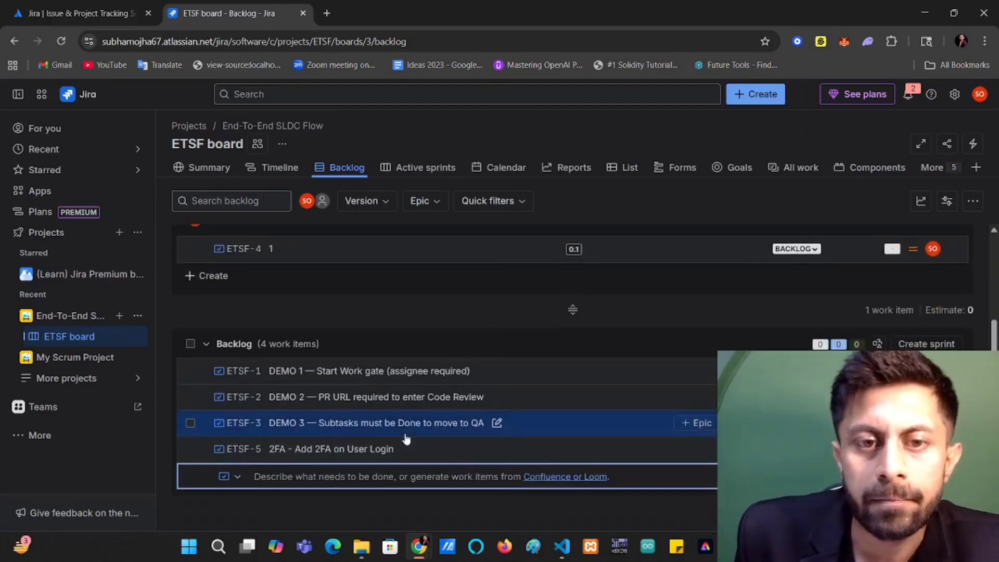
left_click_drag(435, 450, 466, 267)
left_click(576, 232)
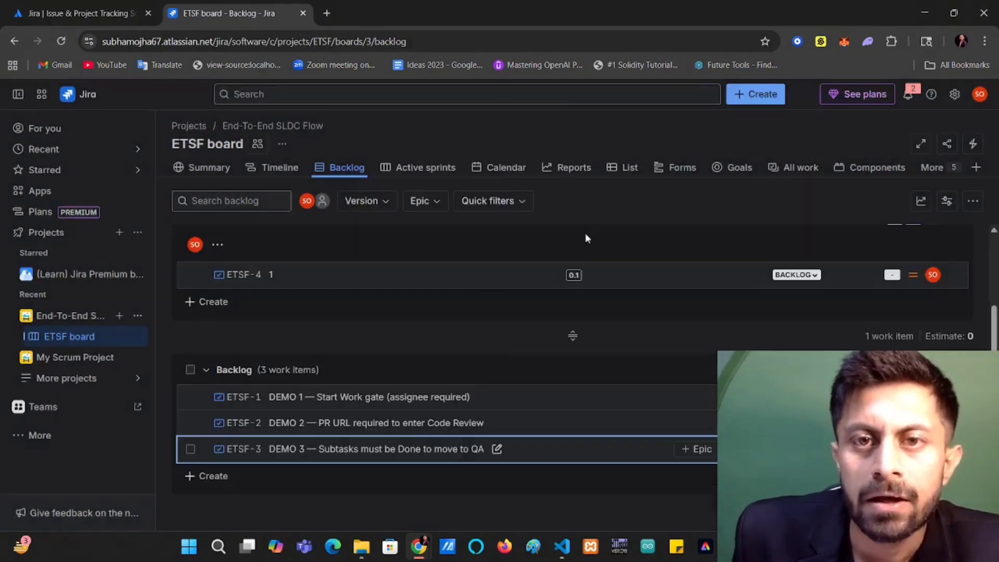
Create a backlog item titled "Login Screen" and move it into ETSF Sprint 1.
left_click(407, 480)
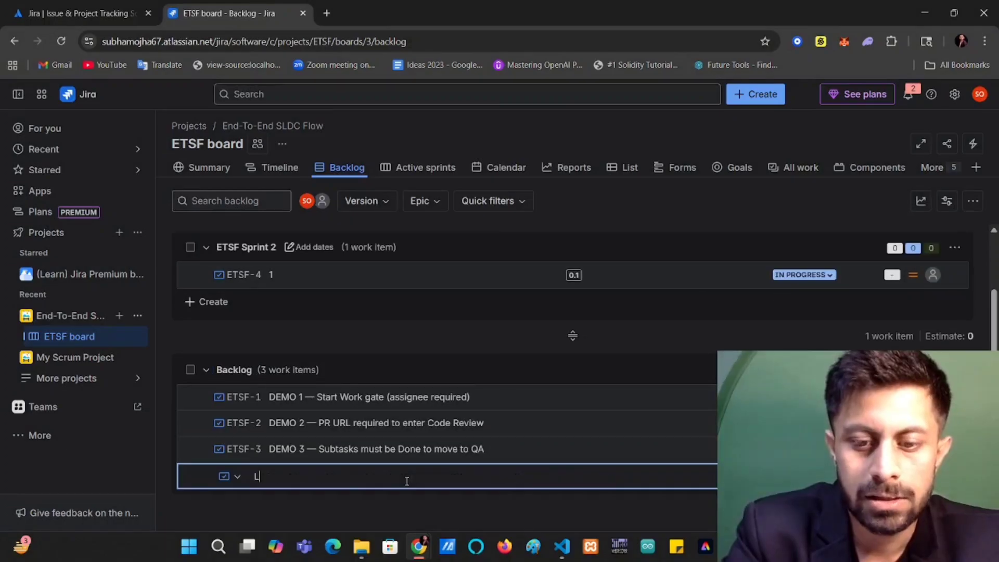
type("Login Scre")
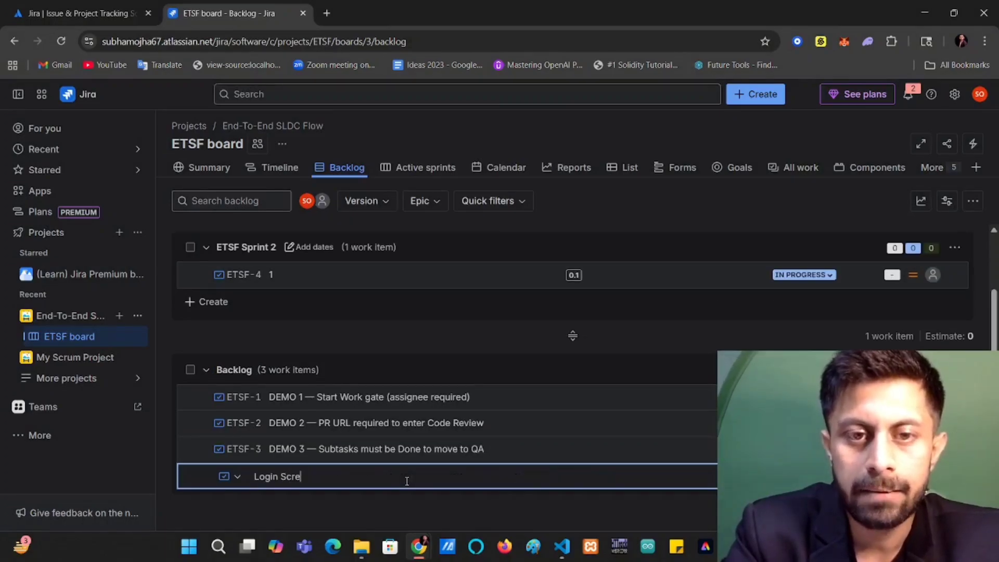
type("en")
key("Return")
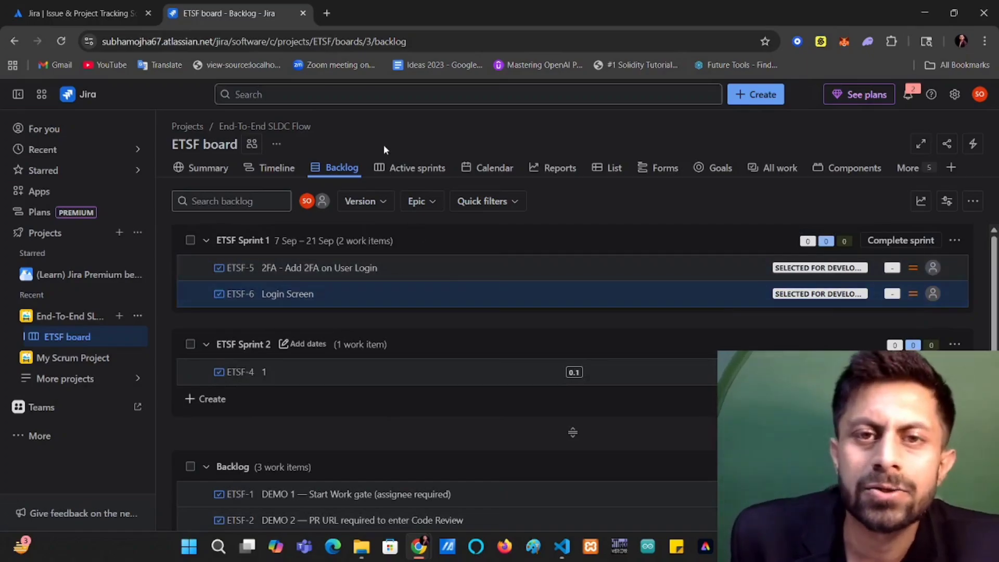
On the active sprint board, assign the 2FA card to yourself and move it to Code Review.
left_click(411, 168)
left_click_drag(413, 272, 338, 270)
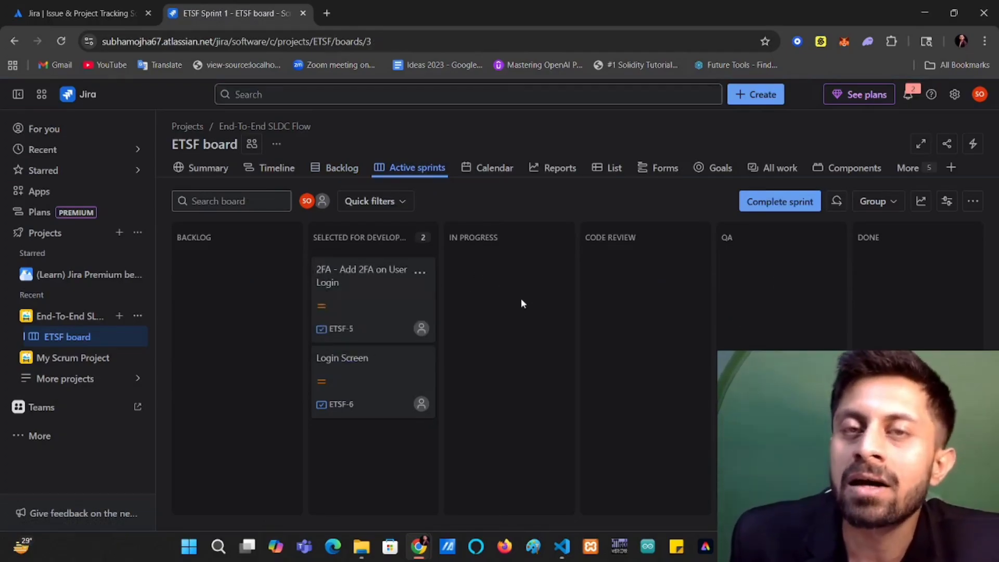
left_click(422, 329)
left_click(367, 424)
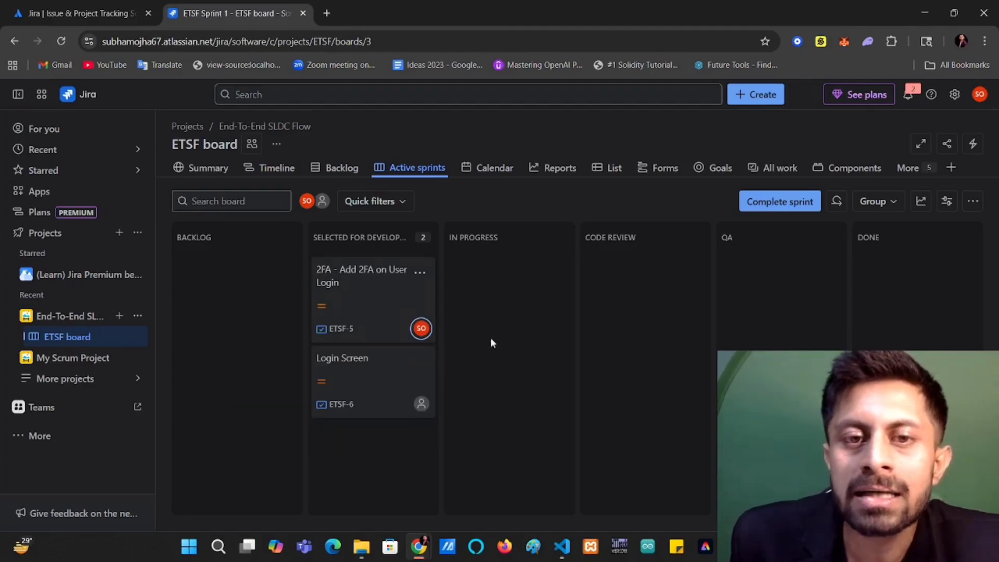
left_click_drag(383, 294, 604, 258)
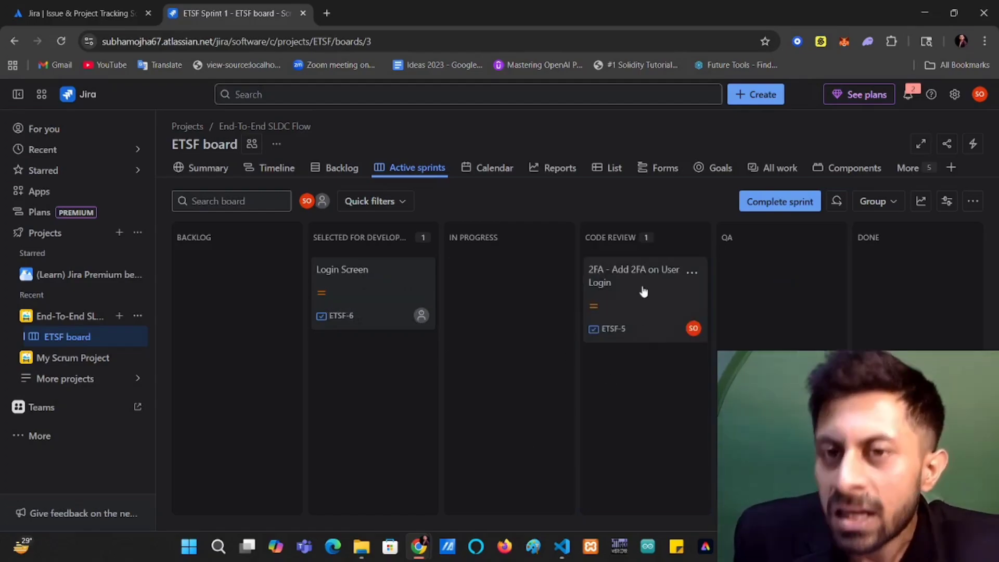
Try moving the 2FA card back out of Code Review, and advance it through QA to Done.
left_click_drag(644, 285, 489, 413)
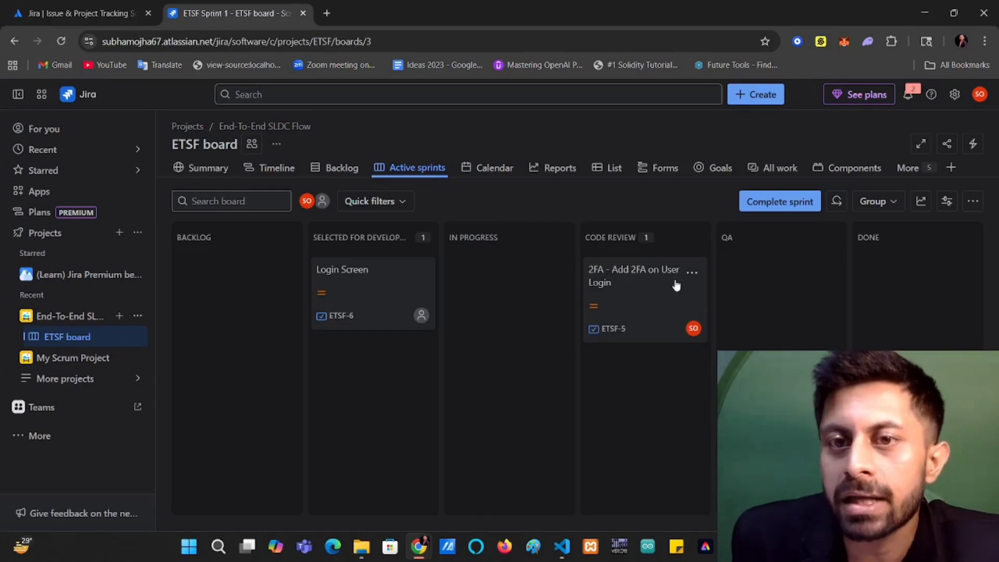
left_click_drag(676, 285, 594, 269)
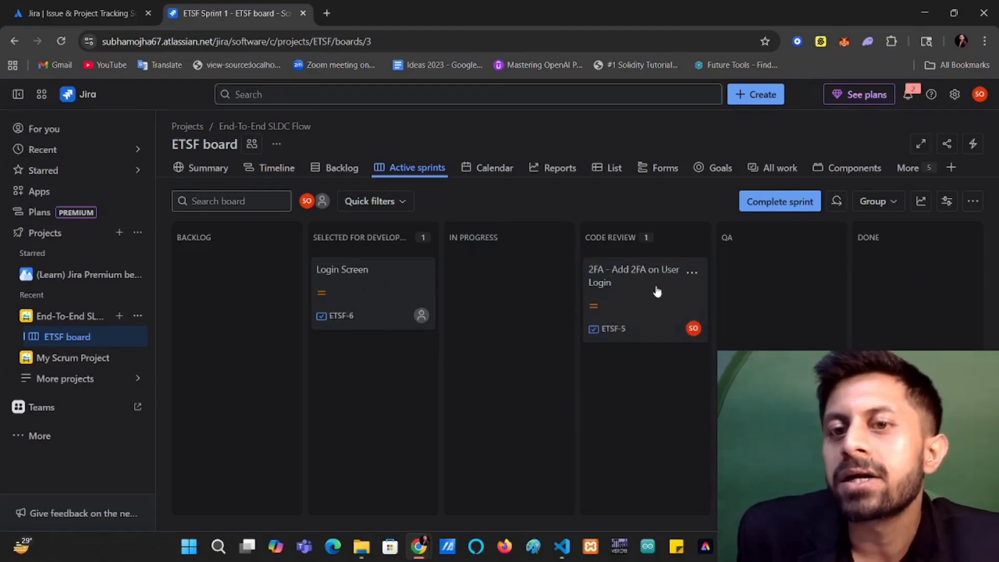
left_click_drag(654, 289, 749, 266)
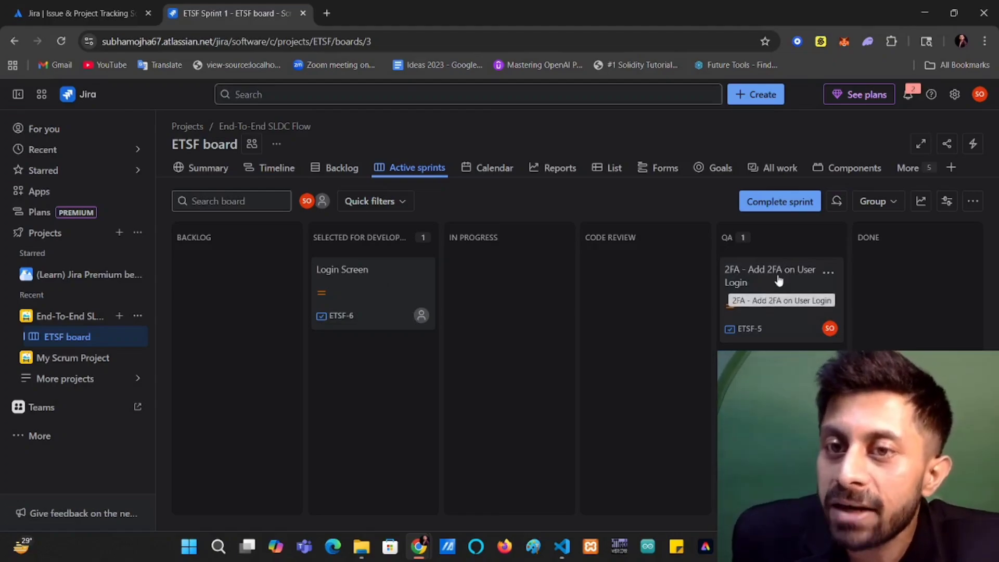
left_click_drag(775, 282, 825, 346)
left_click_drag(765, 305, 877, 285)
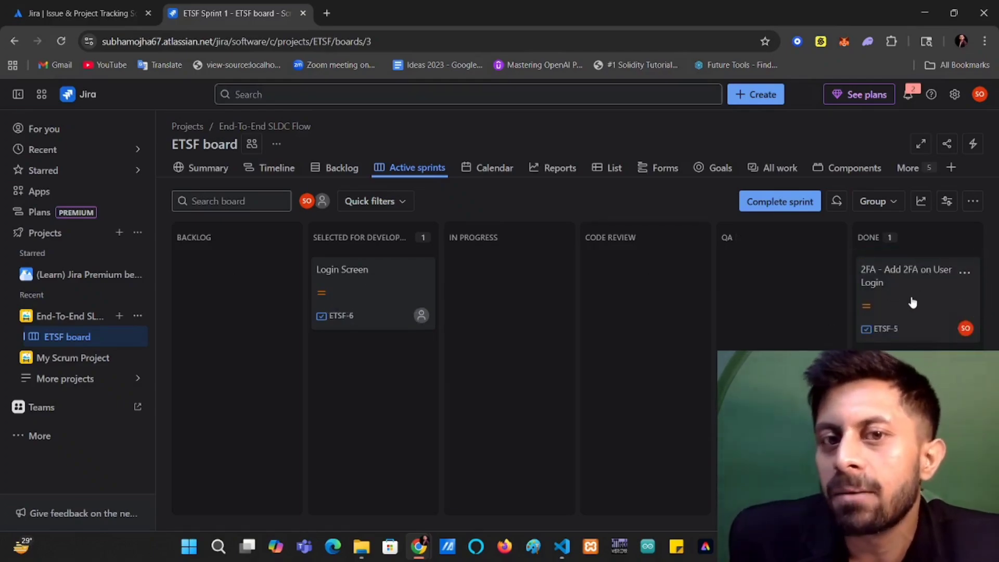
Move the Login Screen card through Code Review to Done, and return the 2FA card to Selected for Development.
left_click_drag(370, 285, 624, 325)
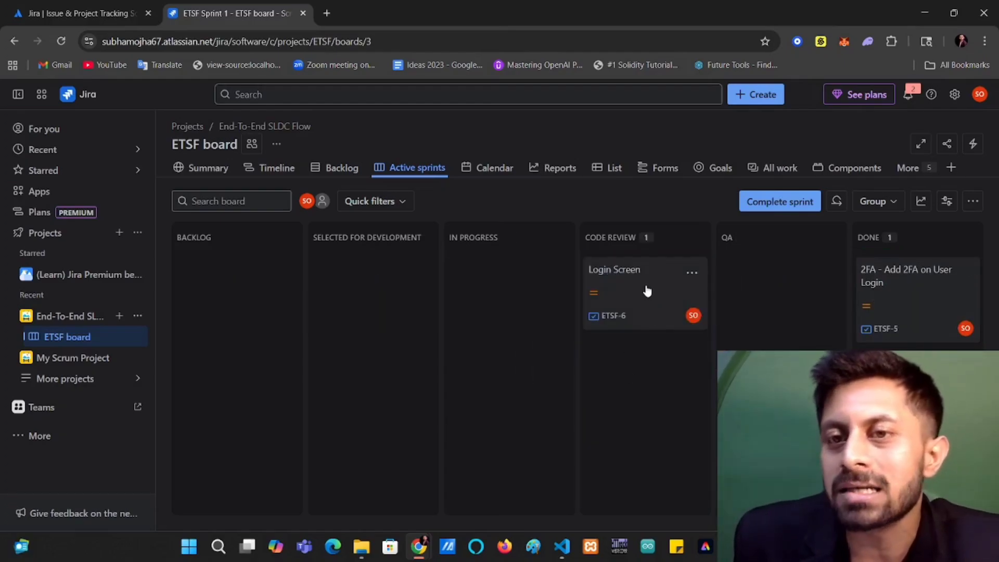
left_click_drag(647, 287, 915, 313)
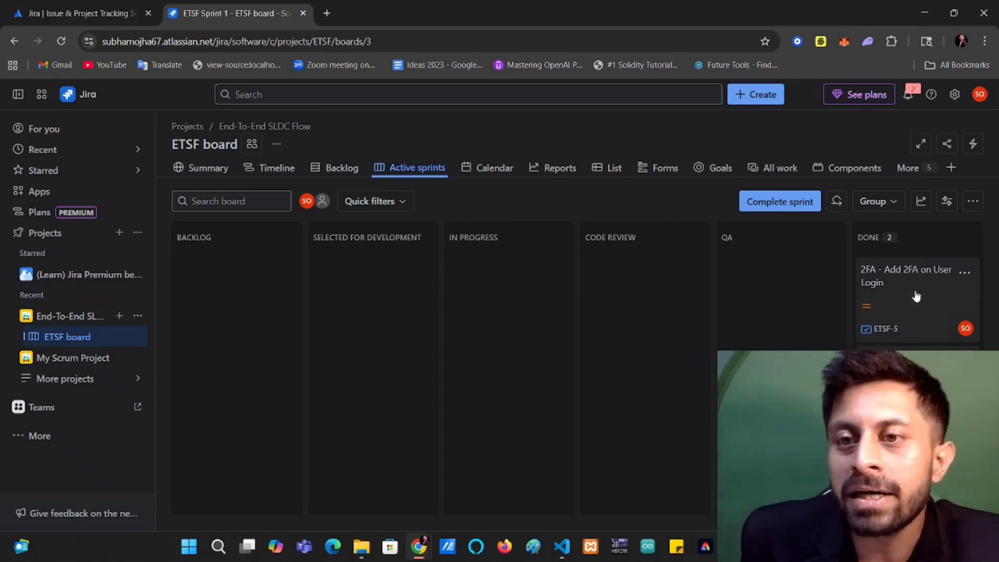
left_click_drag(915, 296, 214, 270)
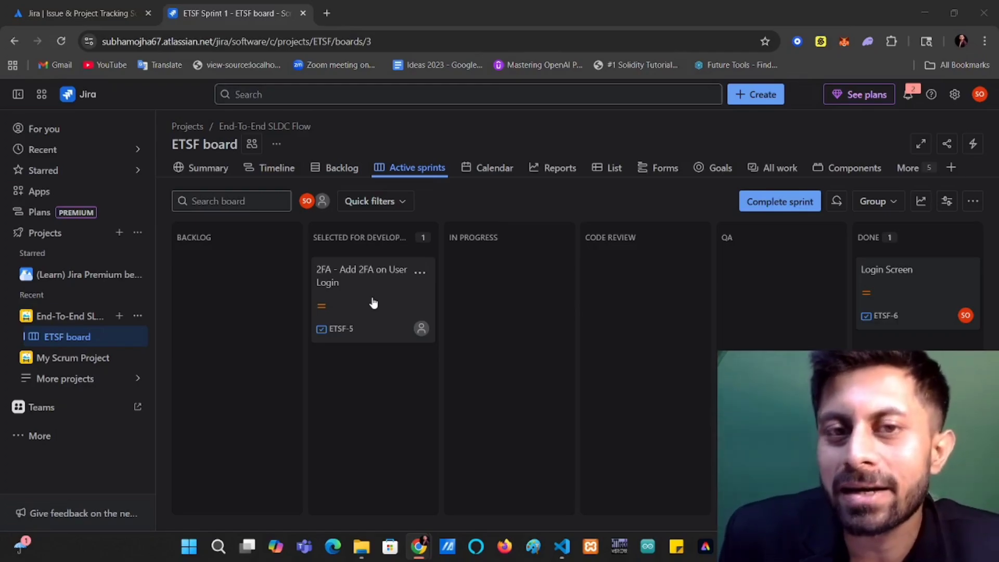
Examine the item statuses in the ETSF backlog and active sprint, and the project's summary and timeline.
left_click(335, 167)
scroll(428, 354, "down", 1)
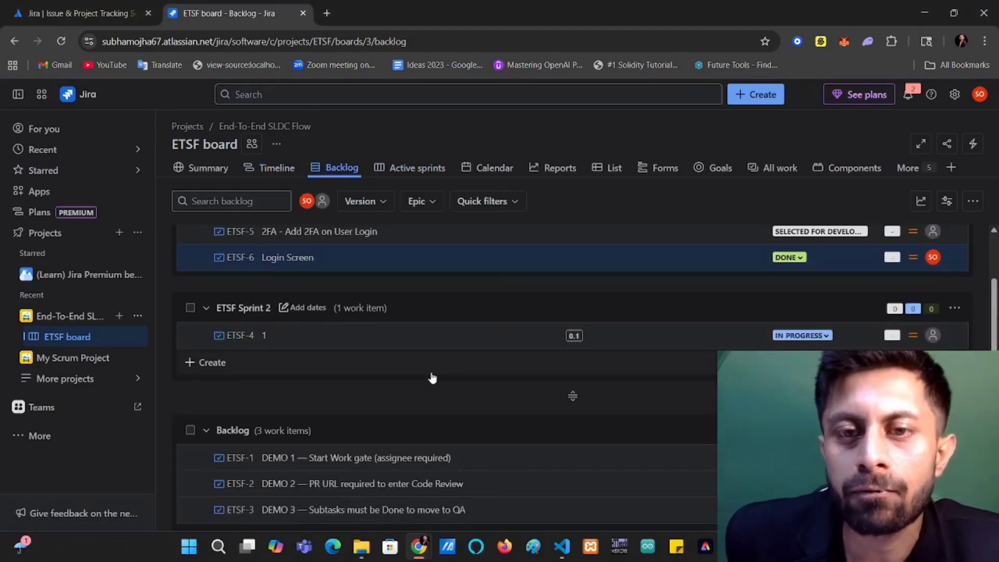
scroll(572, 378, "down", 1)
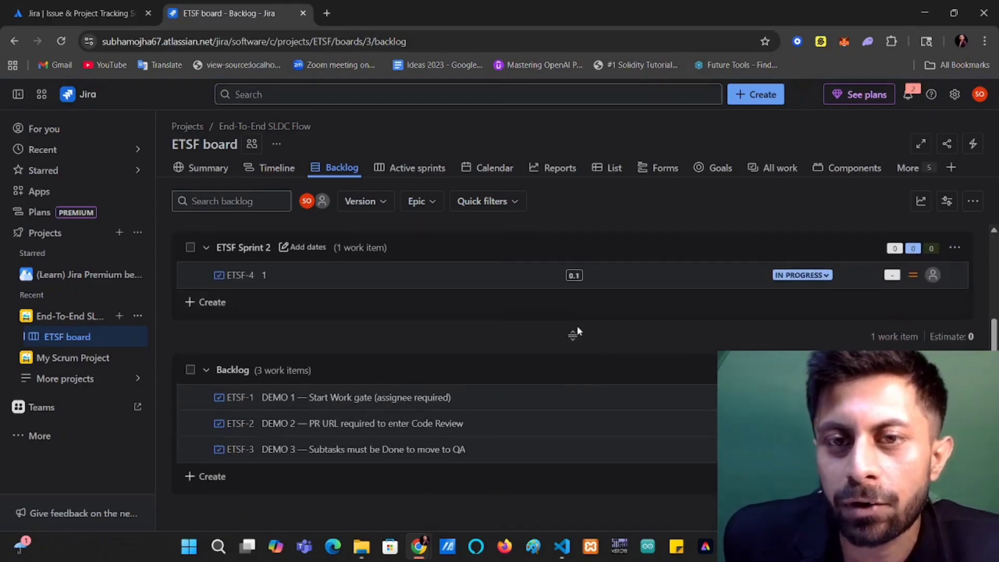
scroll(572, 333, "up", 2)
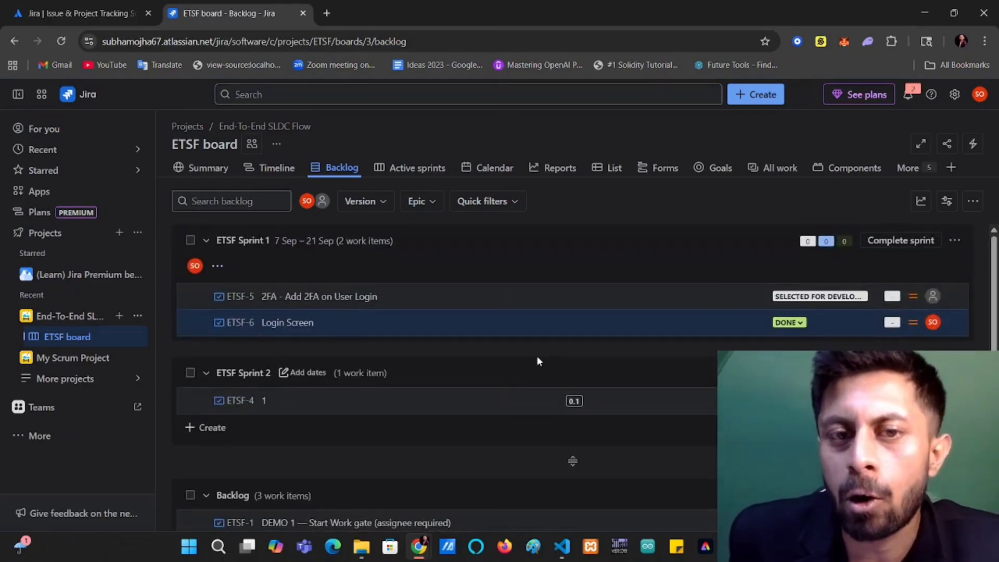
left_click(410, 168)
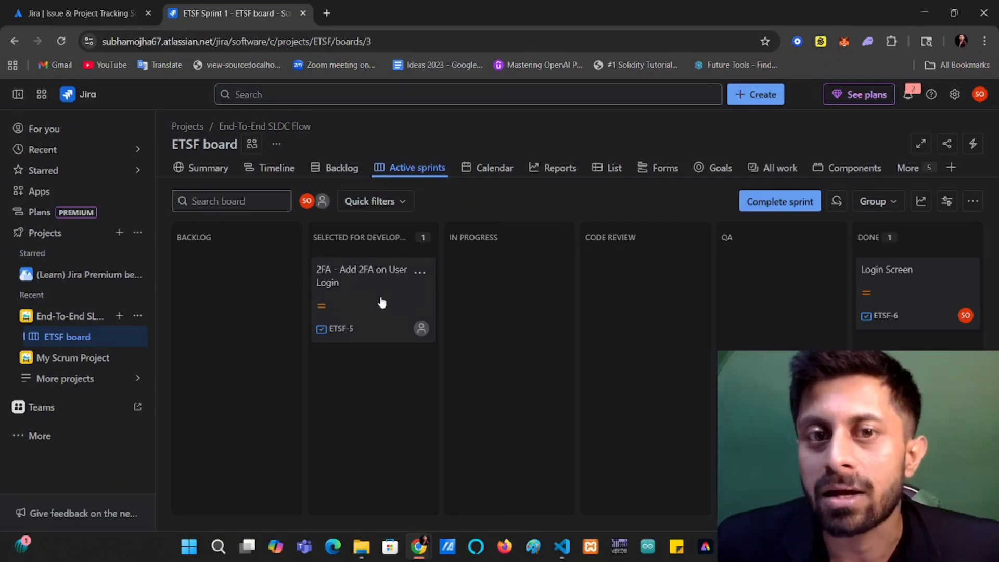
left_click(204, 167)
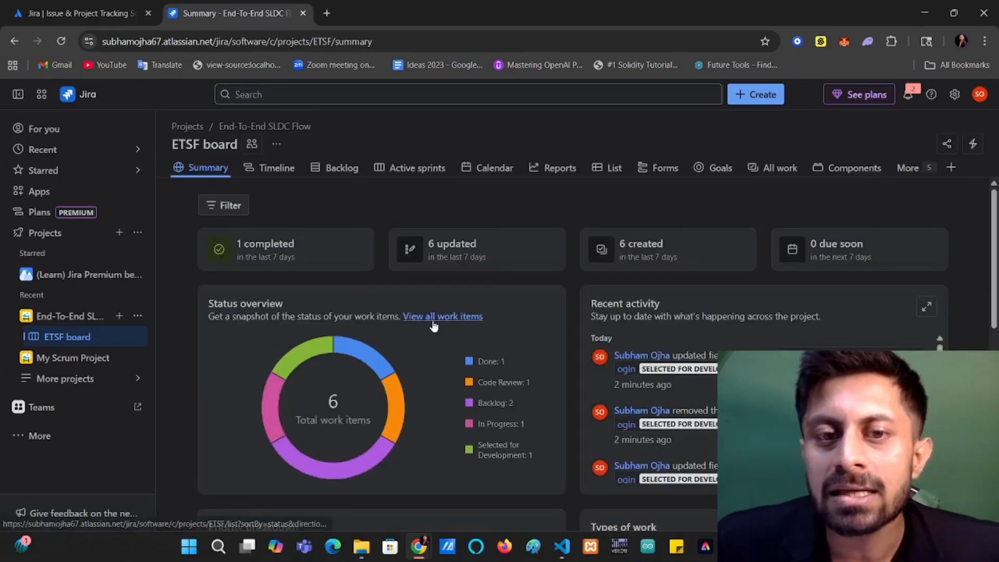
scroll(439, 326, "down", 1)
scroll(438, 327, "up", 1)
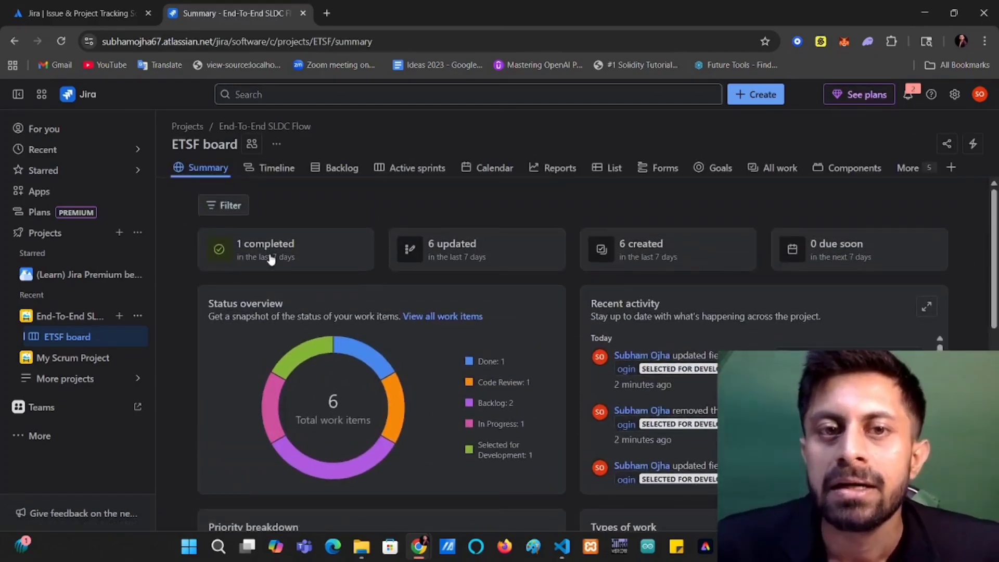
left_click(277, 168)
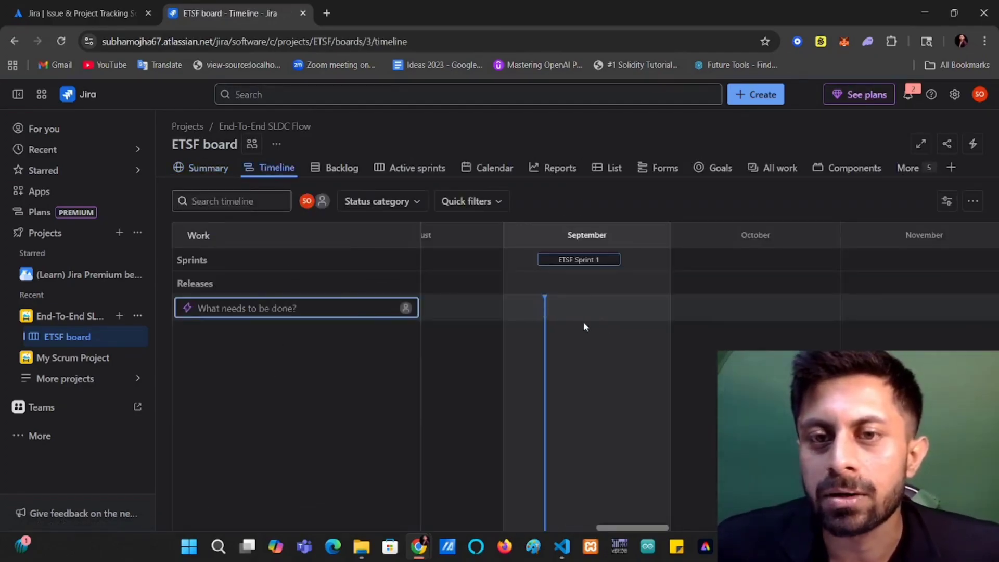